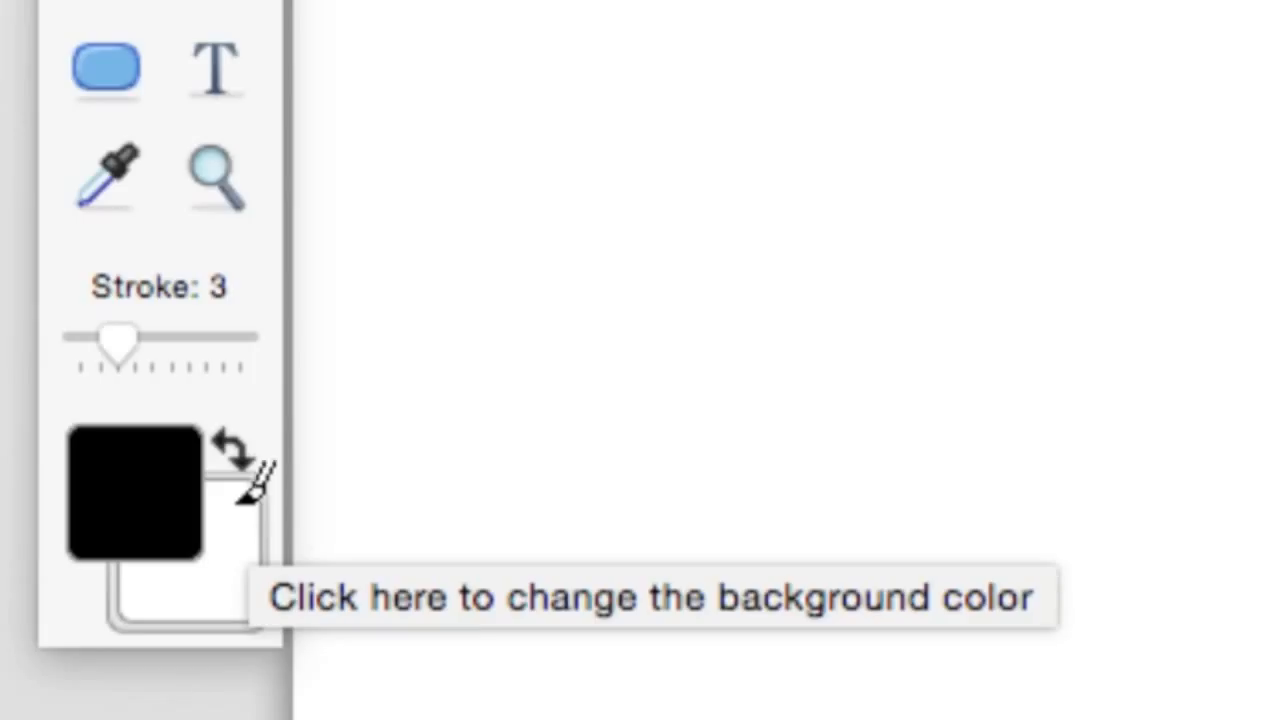
# Step: Swap the foreground and background colors and back, and paint a looping black freehand curve across the upper canvas at stroke width 3
pyautogui.click(241, 438)
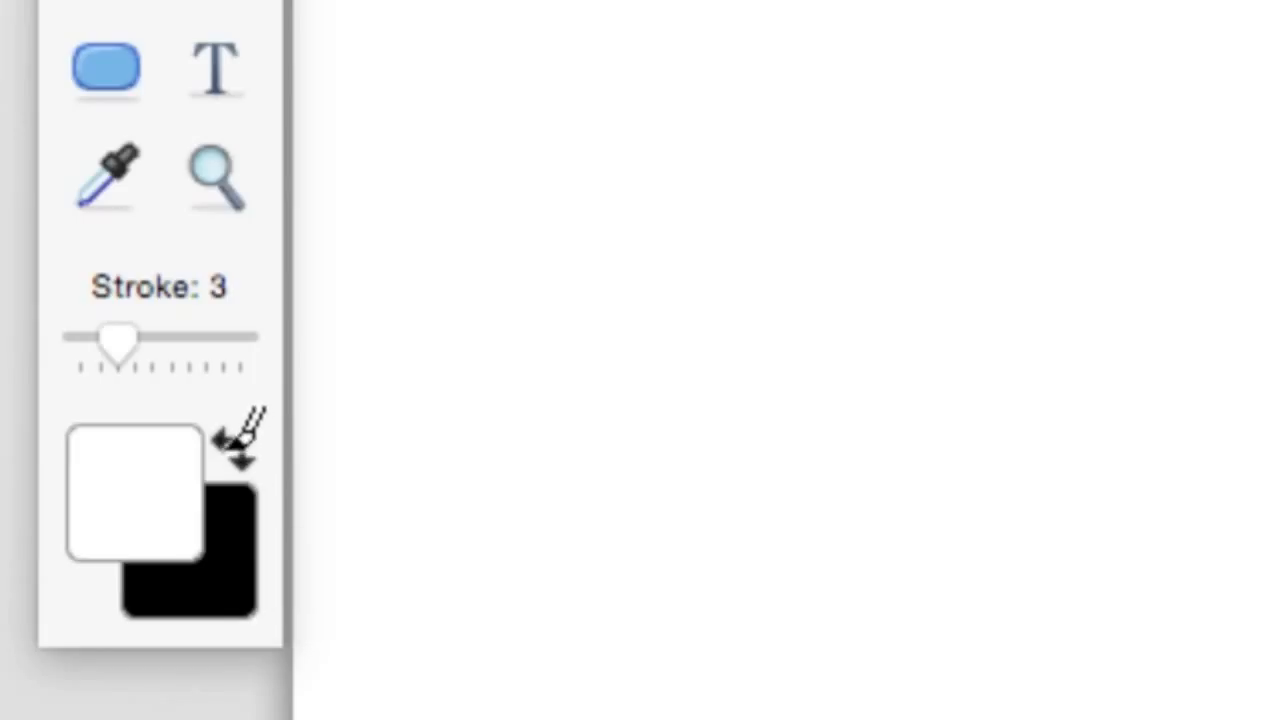
pyautogui.click(241, 438)
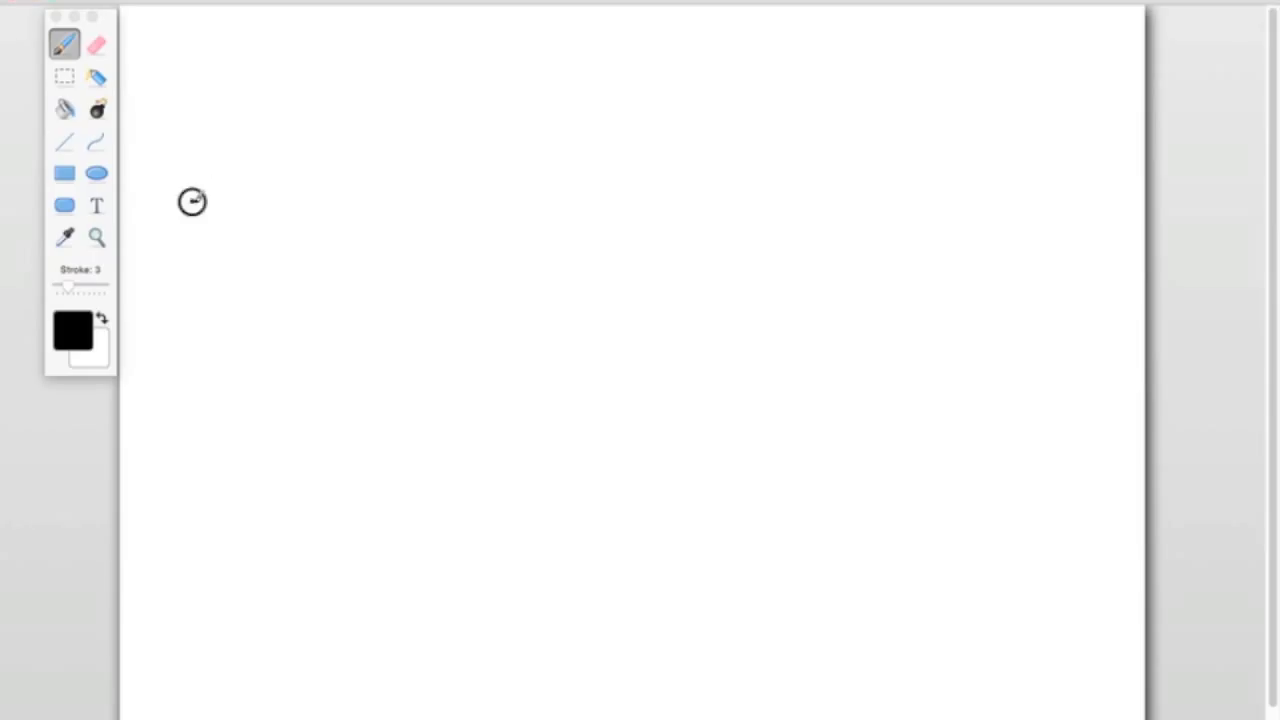
pyautogui.moveTo(192, 201)
pyautogui.mouseDown()
pyautogui.moveTo(304, 179)
pyautogui.moveTo(271, 272)
pyautogui.moveTo(358, 288)
pyautogui.moveTo(502, 150)
pyautogui.moveTo(491, 277)
pyautogui.moveTo(474, 174)
pyautogui.moveTo(687, 205)
pyautogui.moveTo(577, 177)
pyautogui.moveTo(761, 161)
pyautogui.moveTo(704, 218)
pyautogui.moveTo(820, 214)
pyautogui.moveTo(849, 293)
pyautogui.mouseUp()
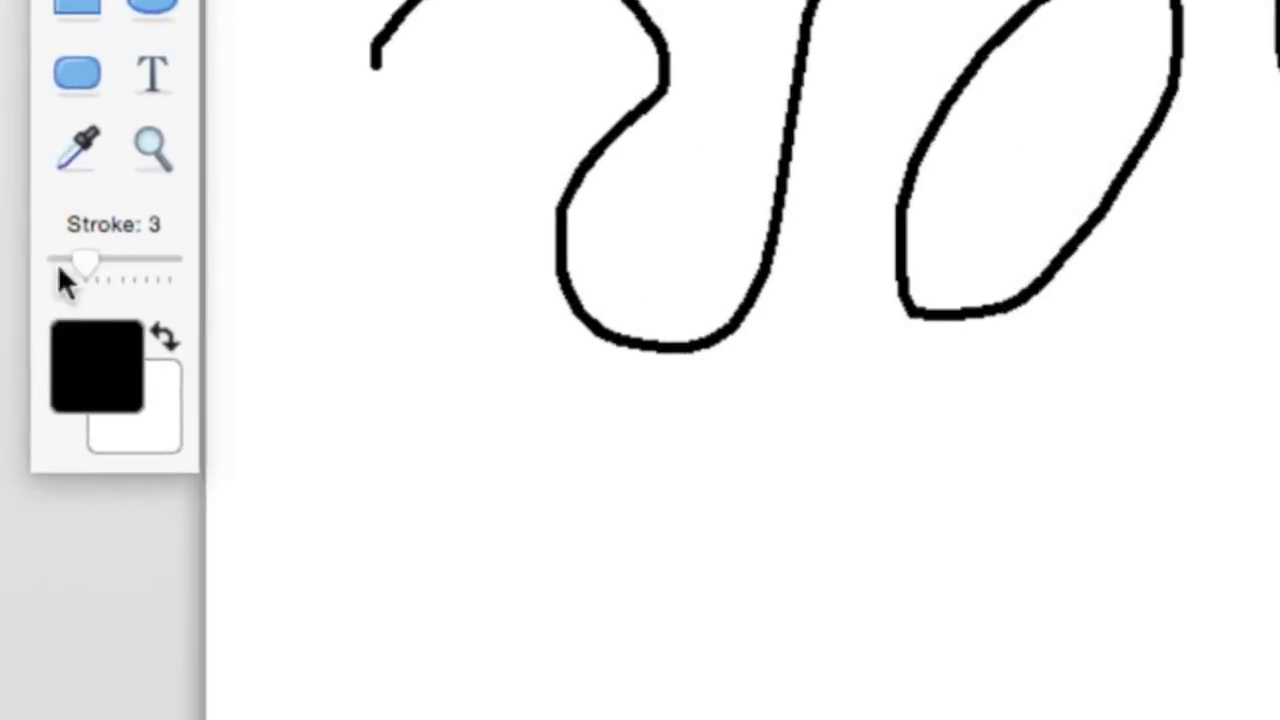
# Step: Paint two more looping black freehand curves over the first, one at stroke width 1 and one at stroke width 10
pyautogui.moveTo(77, 270); pyautogui.dragTo(58, 272)
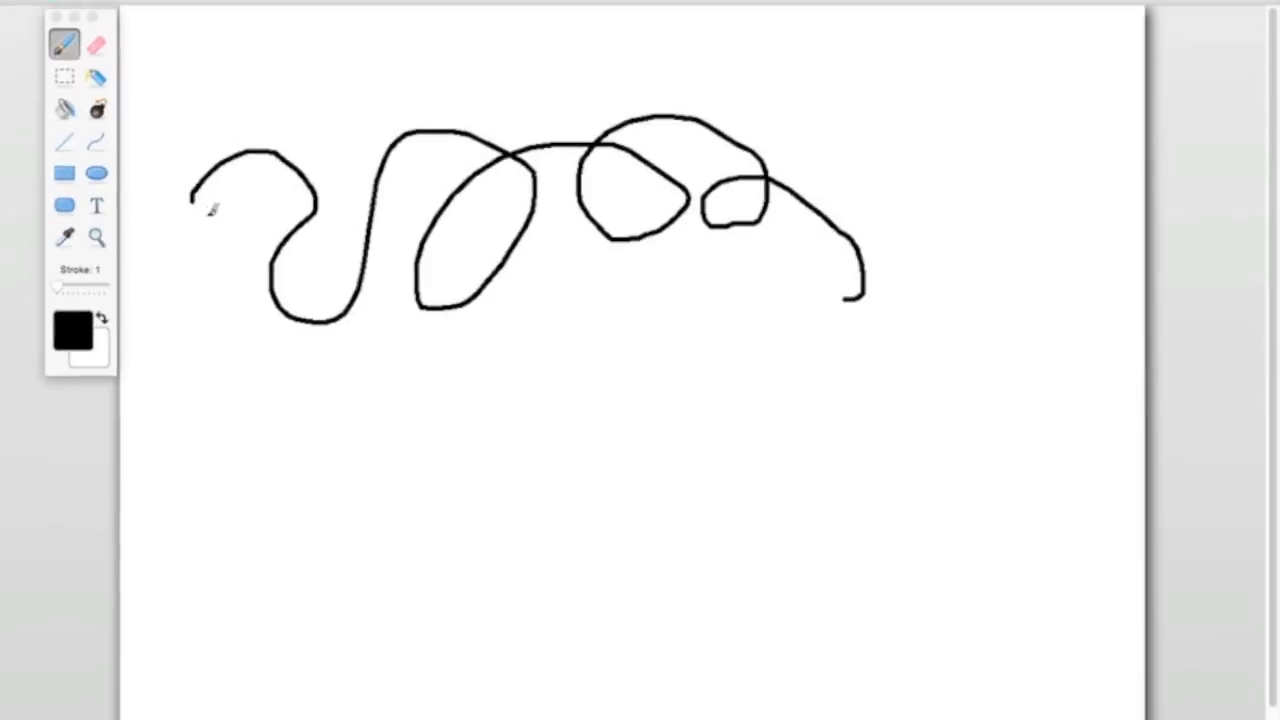
pyautogui.moveTo(394, 125); pyautogui.dragTo(585, 0)
pyautogui.moveTo(274, 176)
pyautogui.mouseDown()
pyautogui.moveTo(246, 333)
pyautogui.moveTo(327, 353)
pyautogui.moveTo(428, 156)
pyautogui.moveTo(512, 205)
pyautogui.moveTo(470, 307)
pyautogui.moveTo(494, 210)
pyautogui.moveTo(599, 171)
pyautogui.moveTo(630, 221)
pyautogui.moveTo(573, 232)
pyautogui.moveTo(641, 146)
pyautogui.moveTo(705, 144)
pyautogui.moveTo(740, 226)
pyautogui.moveTo(698, 264)
pyautogui.moveTo(759, 224)
pyautogui.moveTo(795, 273)
pyautogui.moveTo(786, 338)
pyautogui.mouseUp()
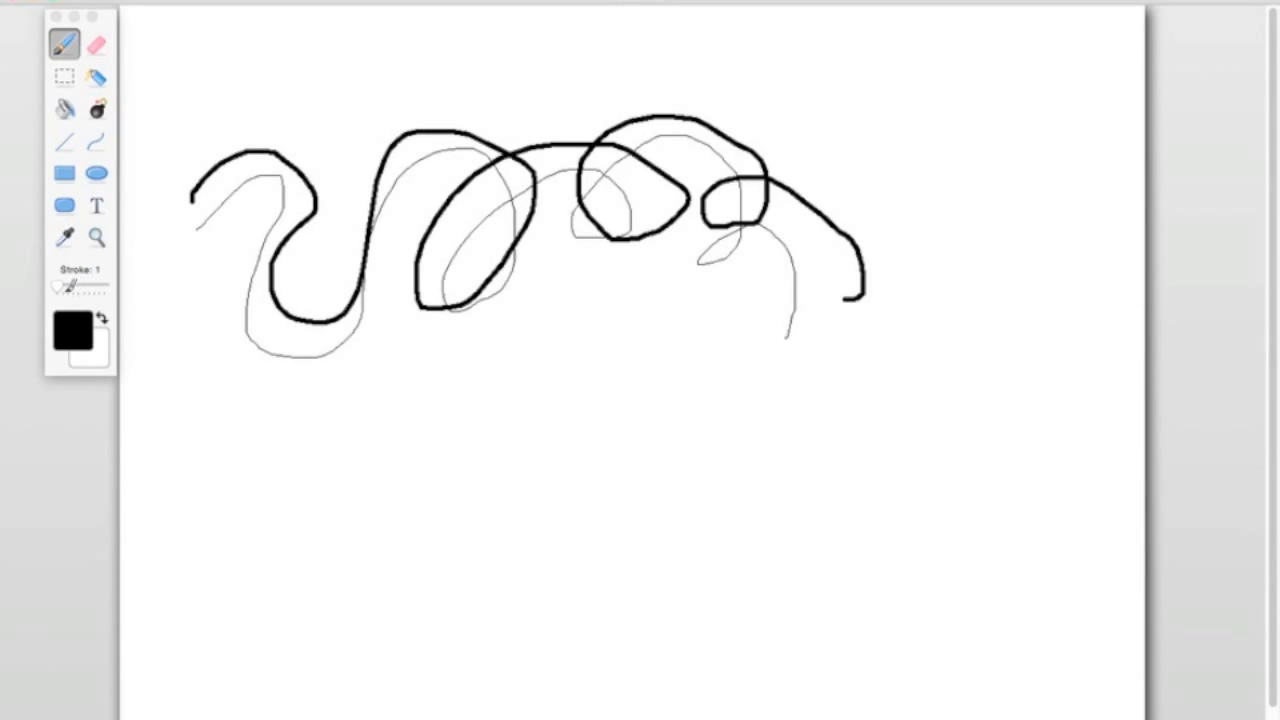
pyautogui.moveTo(57, 284); pyautogui.dragTo(155, 280)
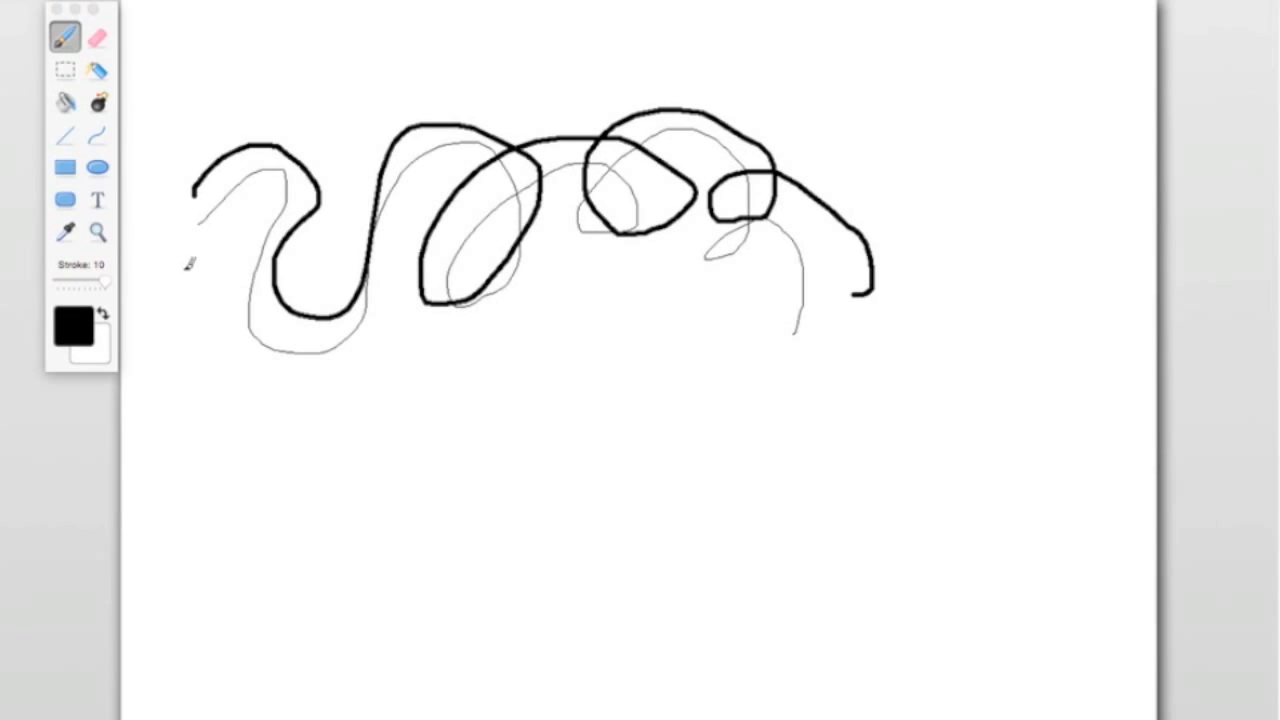
pyautogui.moveTo(170, 167)
pyautogui.mouseDown()
pyautogui.moveTo(200, 130)
pyautogui.moveTo(275, 94)
pyautogui.moveTo(360, 129)
pyautogui.moveTo(347, 194)
pyautogui.moveTo(367, 186)
pyautogui.moveTo(427, 82)
pyautogui.moveTo(549, 76)
pyautogui.moveTo(573, 183)
pyautogui.moveTo(483, 265)
pyautogui.moveTo(508, 157)
pyautogui.moveTo(671, 77)
pyautogui.moveTo(724, 173)
pyautogui.moveTo(612, 183)
pyautogui.moveTo(726, 74)
pyautogui.moveTo(809, 153)
pyautogui.moveTo(761, 249)
pyautogui.moveTo(729, 248)
pyautogui.moveTo(732, 233)
pyautogui.moveTo(734, 249)
pyautogui.moveTo(801, 212)
pyautogui.moveTo(875, 249)
pyautogui.moveTo(841, 343)
pyautogui.mouseUp()
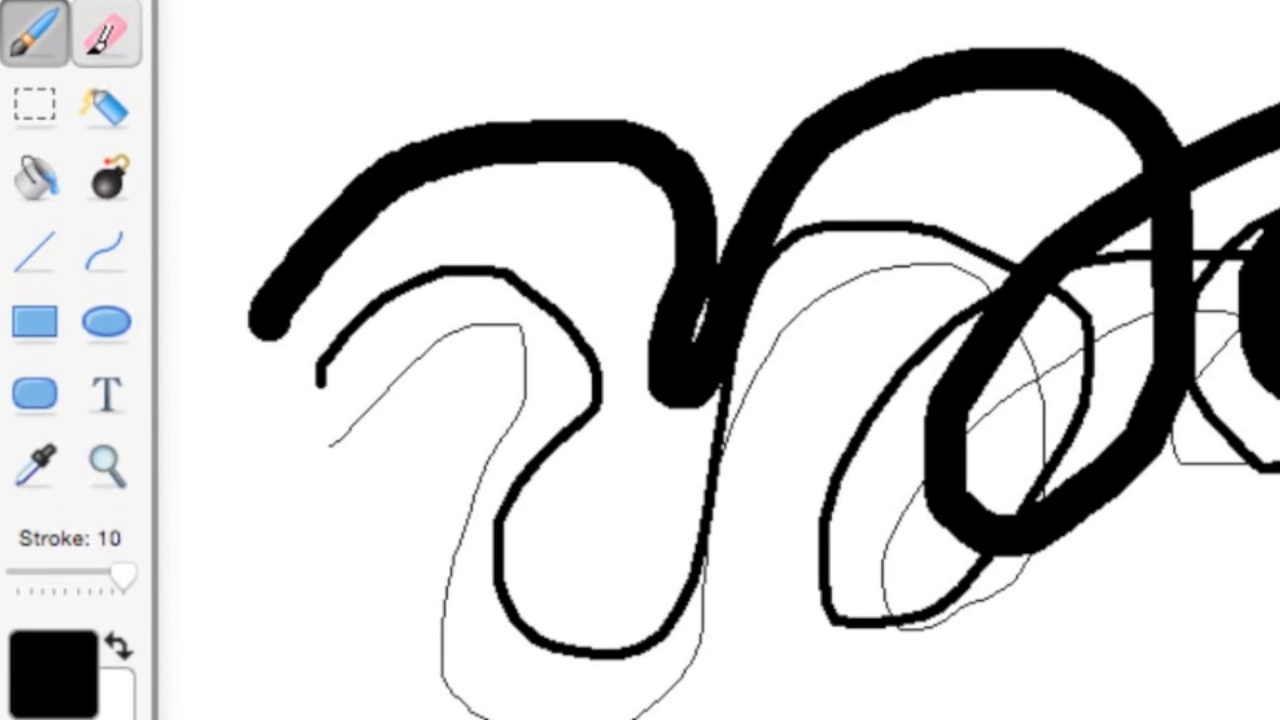
# Step: Erase parts of the painted curves with a width 10 Eraser, and scratch a fine zigzag into a thick loop at width 1
pyautogui.click(100, 38)
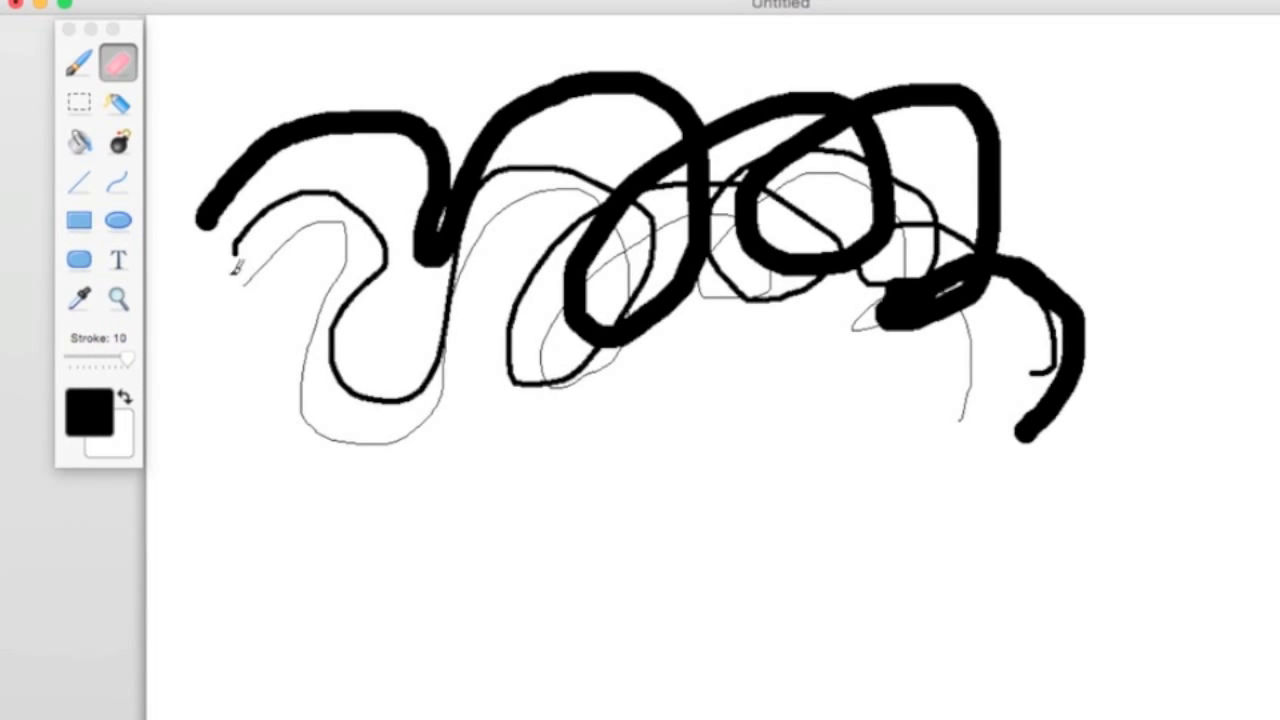
pyautogui.moveTo(236, 266)
pyautogui.mouseDown()
pyautogui.moveTo(236, 210)
pyautogui.moveTo(264, 172)
pyautogui.mouseUp()
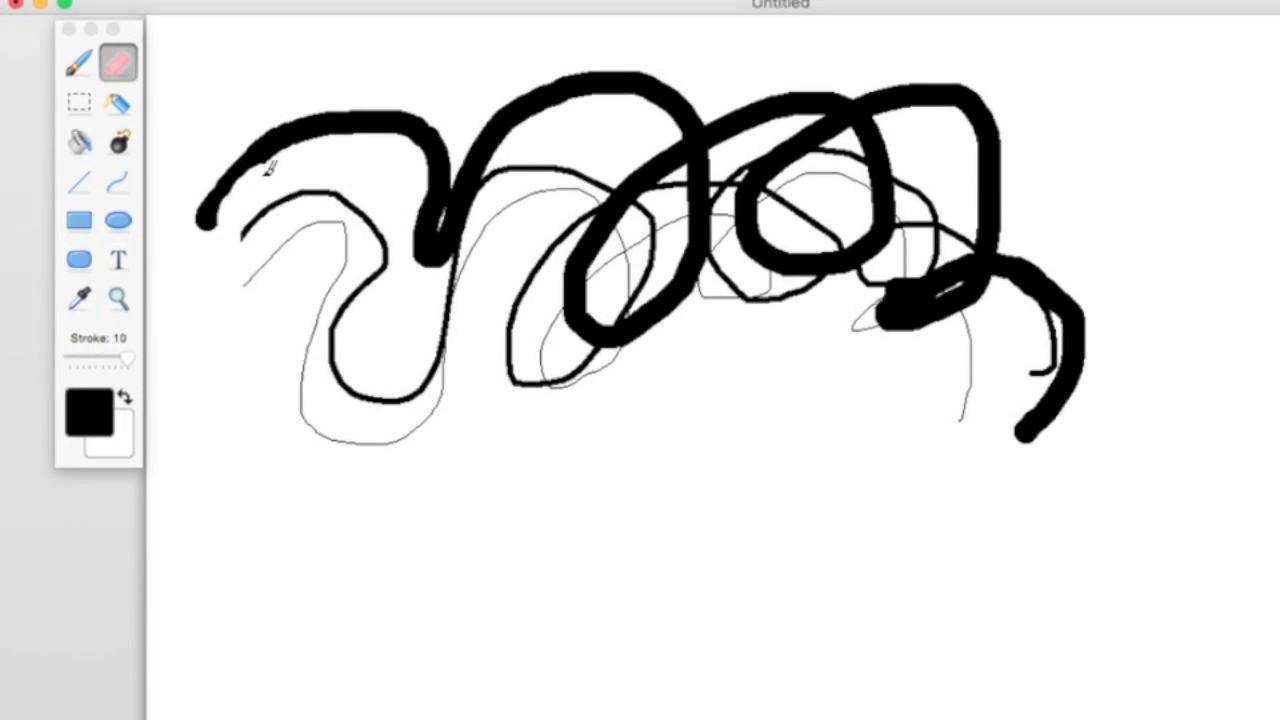
pyautogui.moveTo(318, 135)
pyautogui.mouseDown()
pyautogui.moveTo(407, 100)
pyautogui.moveTo(417, 127)
pyautogui.mouseUp()
pyautogui.moveTo(436, 183)
pyautogui.mouseDown()
pyautogui.moveTo(526, 97)
pyautogui.moveTo(555, 123)
pyautogui.moveTo(452, 240)
pyautogui.mouseUp()
pyautogui.moveTo(493, 290)
pyautogui.mouseDown()
pyautogui.moveTo(595, 215)
pyautogui.moveTo(408, 355)
pyautogui.moveTo(520, 278)
pyautogui.moveTo(561, 123)
pyautogui.moveTo(440, 137)
pyautogui.mouseUp()
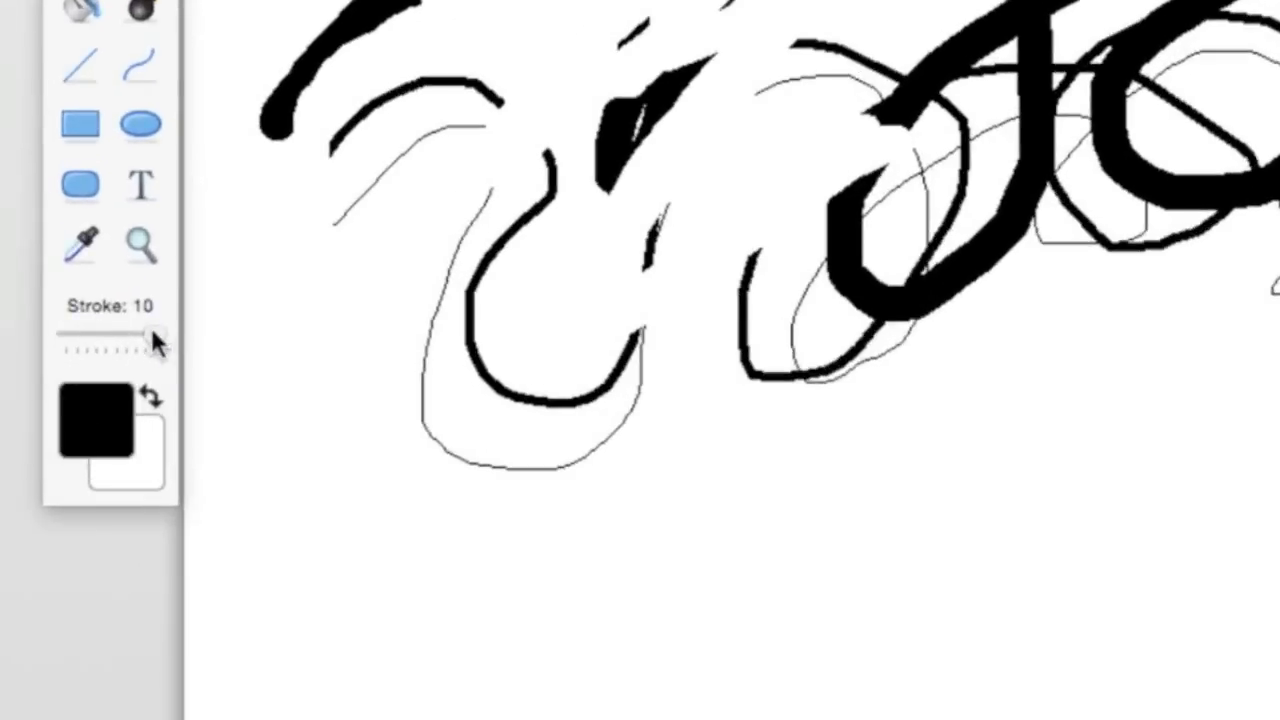
pyautogui.moveTo(150, 340); pyautogui.dragTo(68, 343)
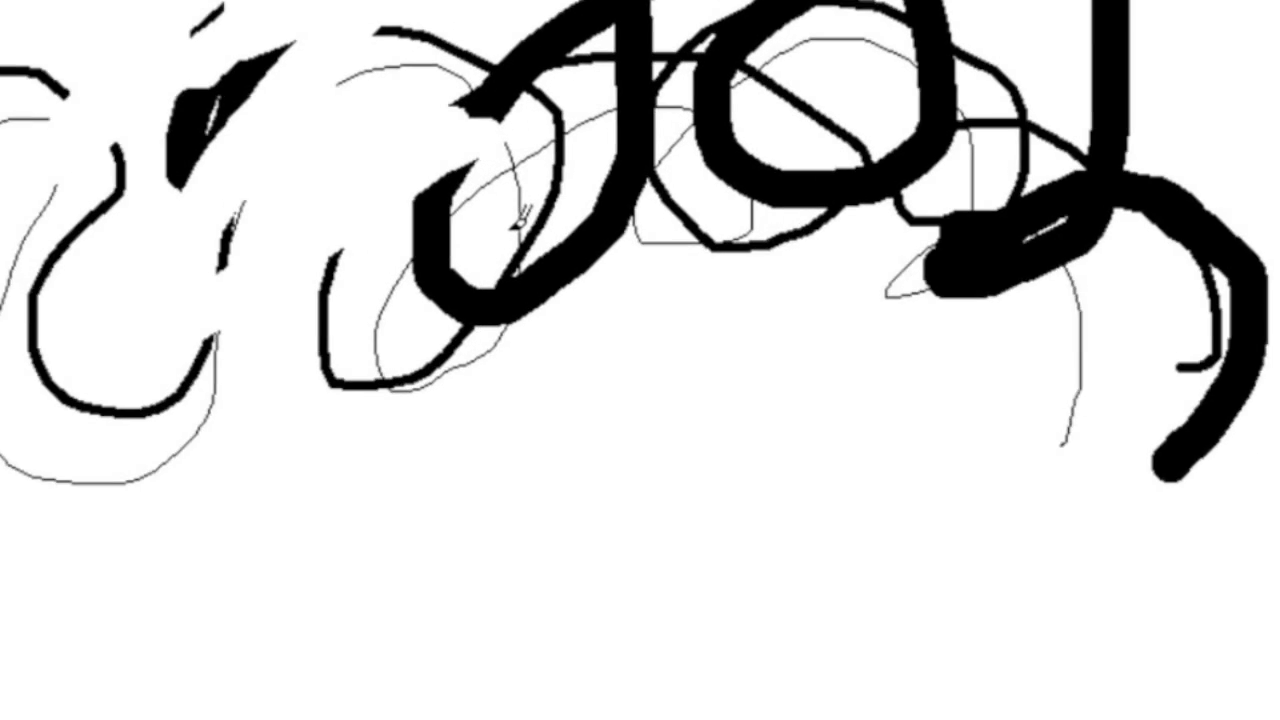
pyautogui.moveTo(625, 232); pyautogui.dragTo(545, 282)
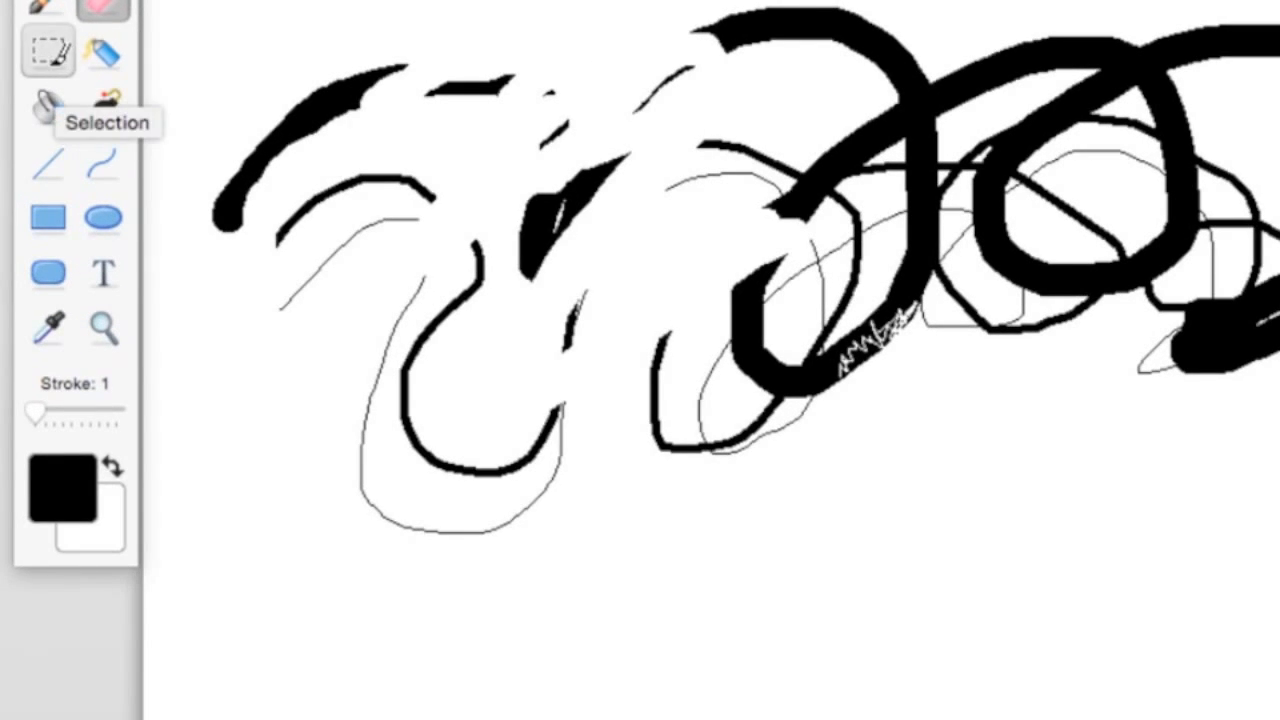
# Step: Try deleting all the painted curves with a rectangular selection around them, and undo the deletion
pyautogui.click(48, 52)
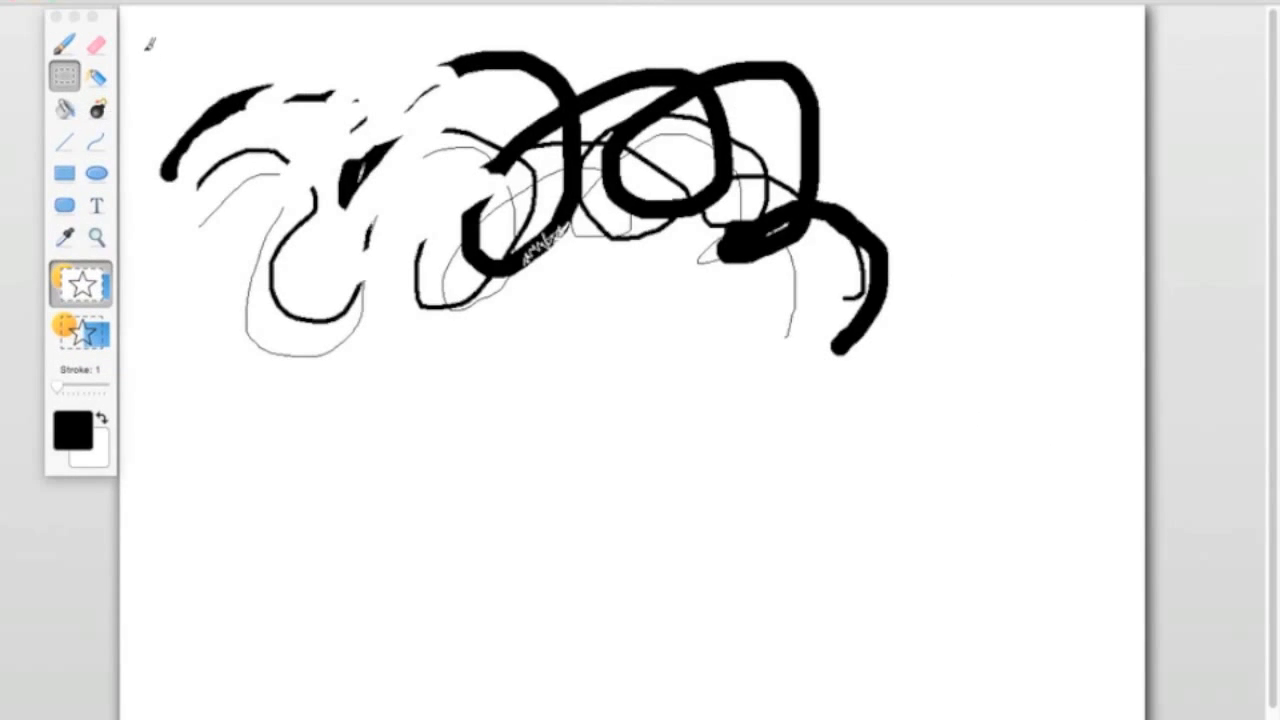
pyautogui.moveTo(143, 48)
pyautogui.mouseDown()
pyautogui.moveTo(331, 43)
pyautogui.moveTo(506, 80)
pyautogui.moveTo(697, 151)
pyautogui.moveTo(884, 277)
pyautogui.moveTo(966, 384)
pyautogui.mouseUp()
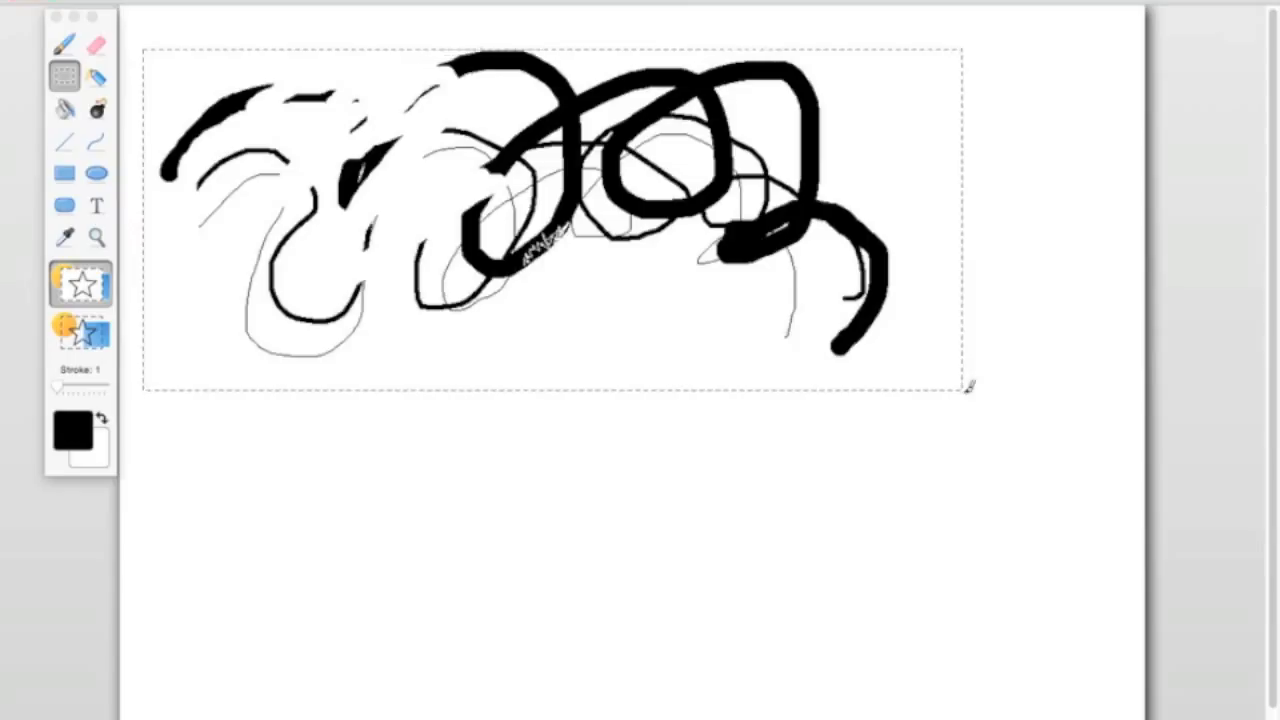
pyautogui.press('Delete')
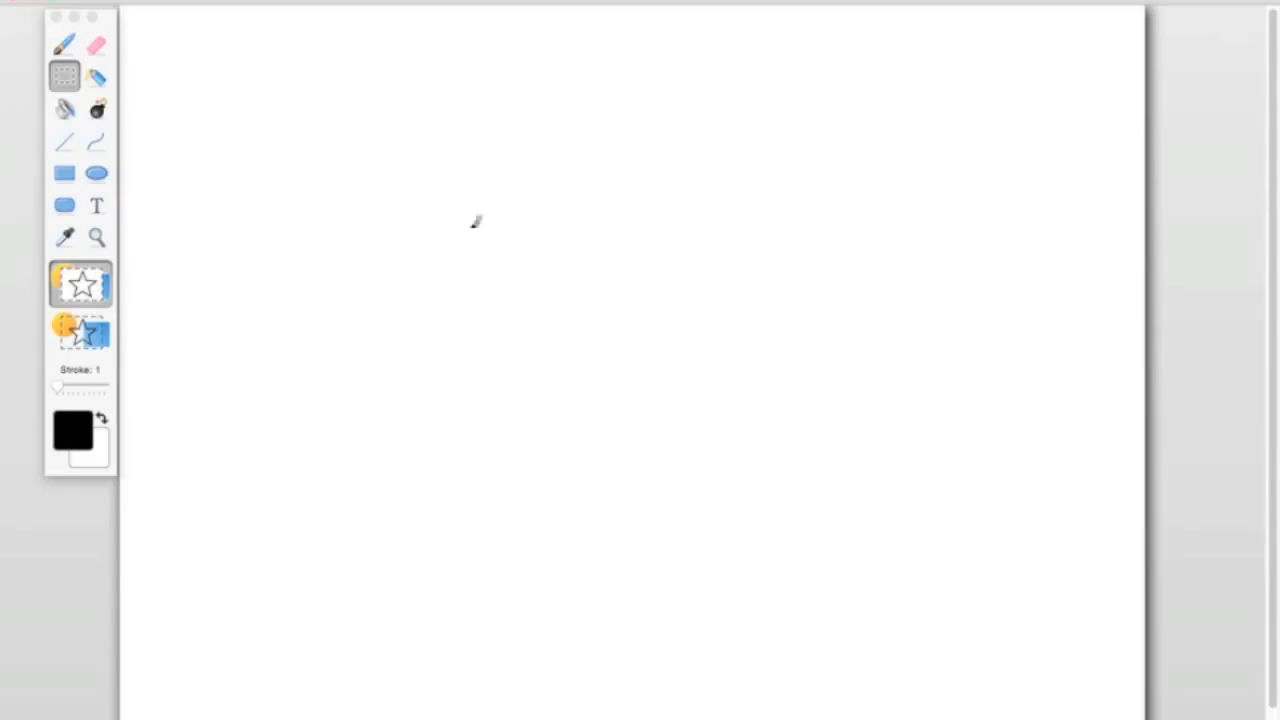
pyautogui.press('super+z')
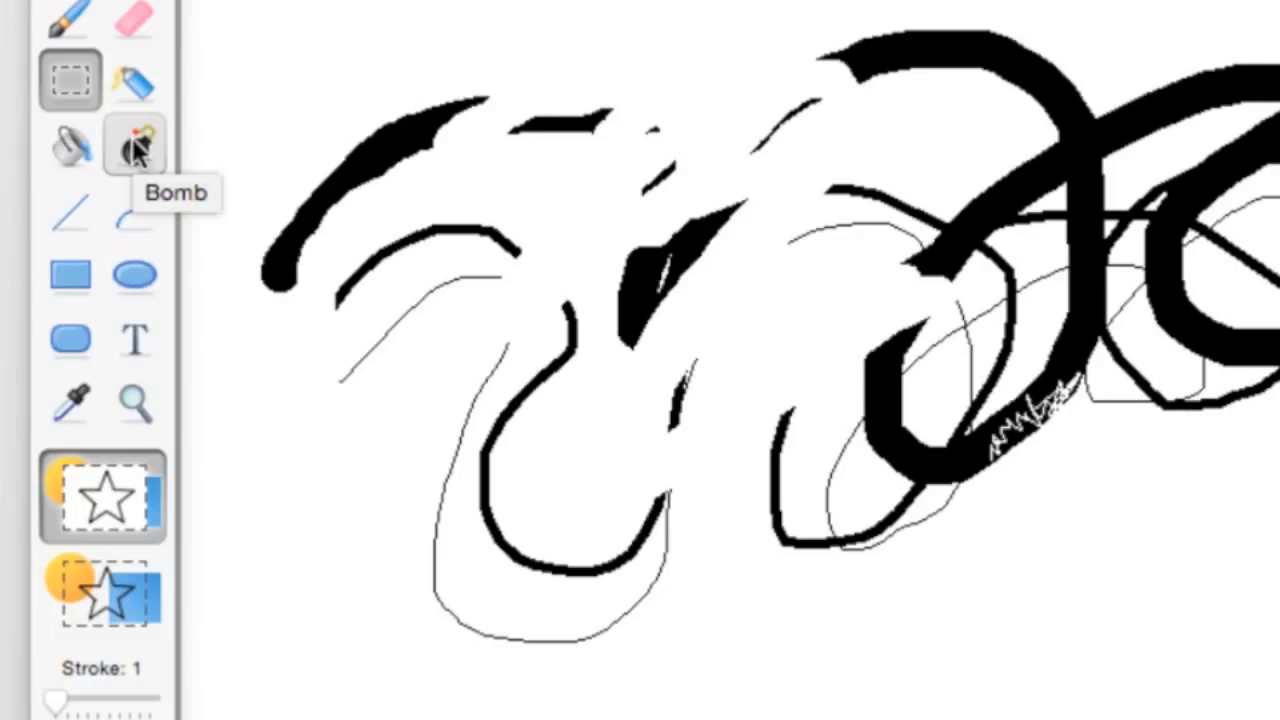
# Step: Clear all the painted curves from the canvas with the Bomb tool
pyautogui.click(97, 109)
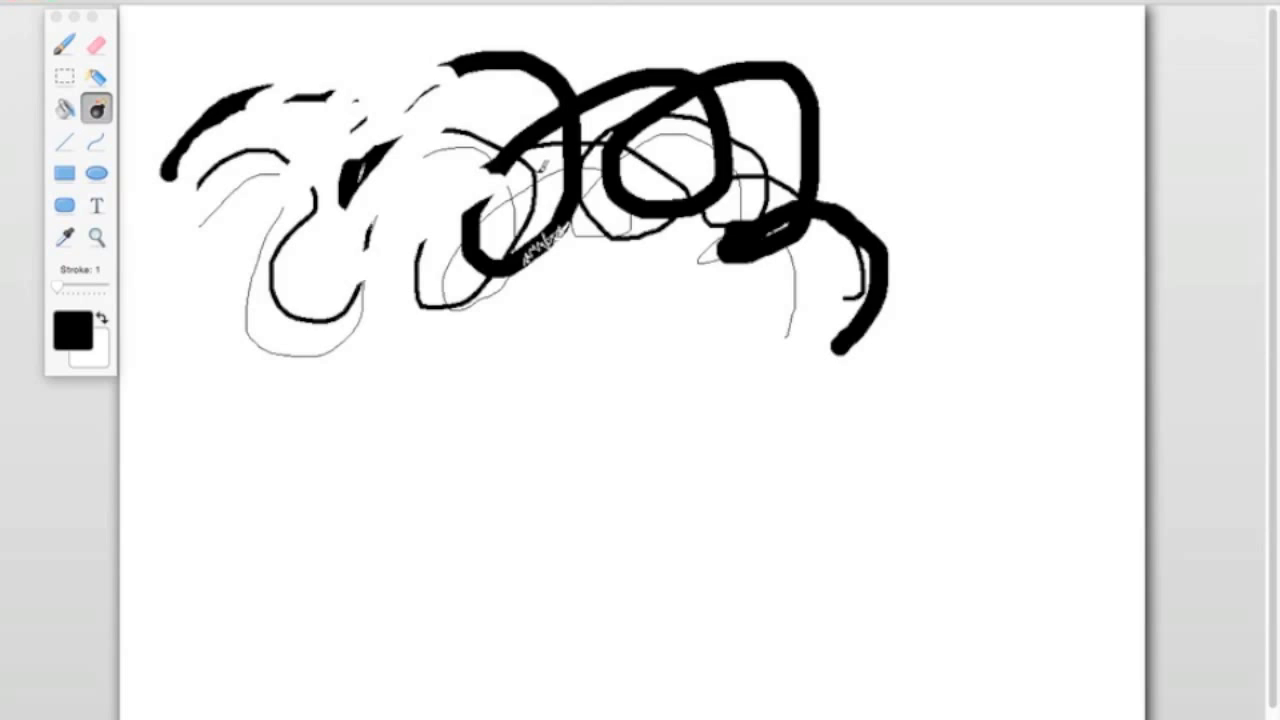
pyautogui.press('super+Tab')
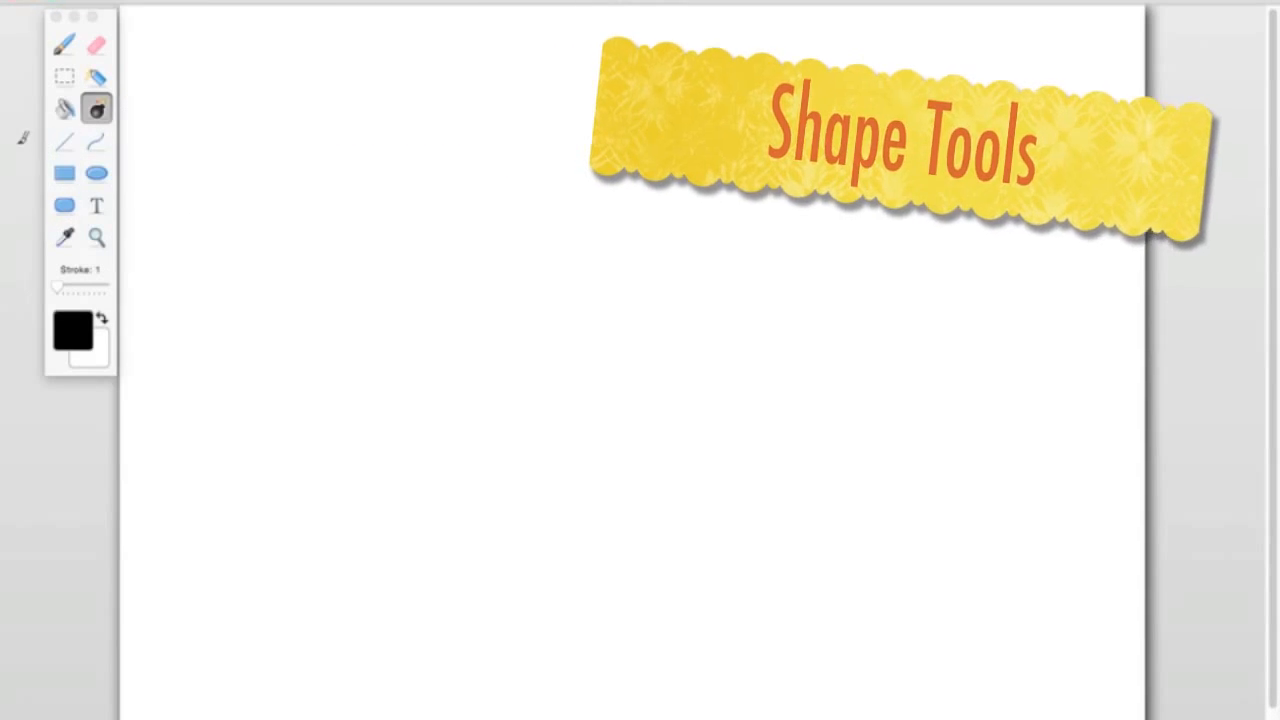
# Step: Look through the line, curve, rectangle, oval and rounded rectangle tools, and examine the rectangle's border and fill options
pyautogui.click(108, 140)
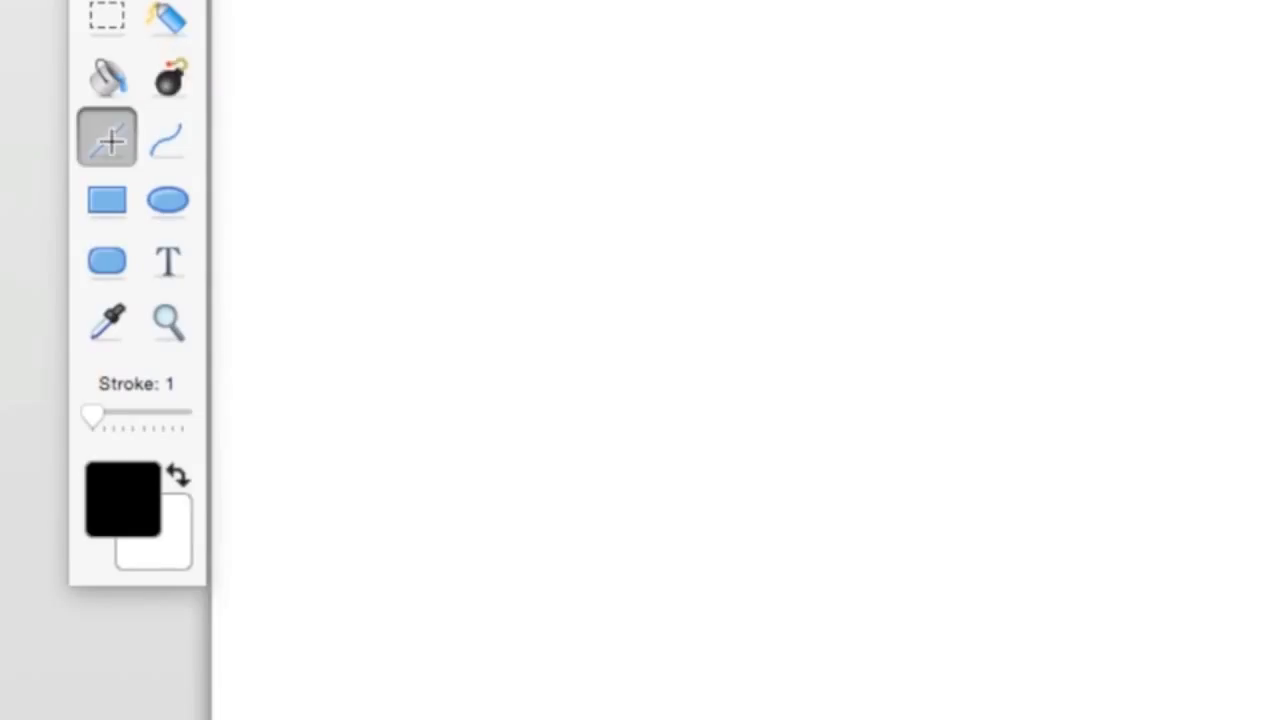
pyautogui.click(166, 137)
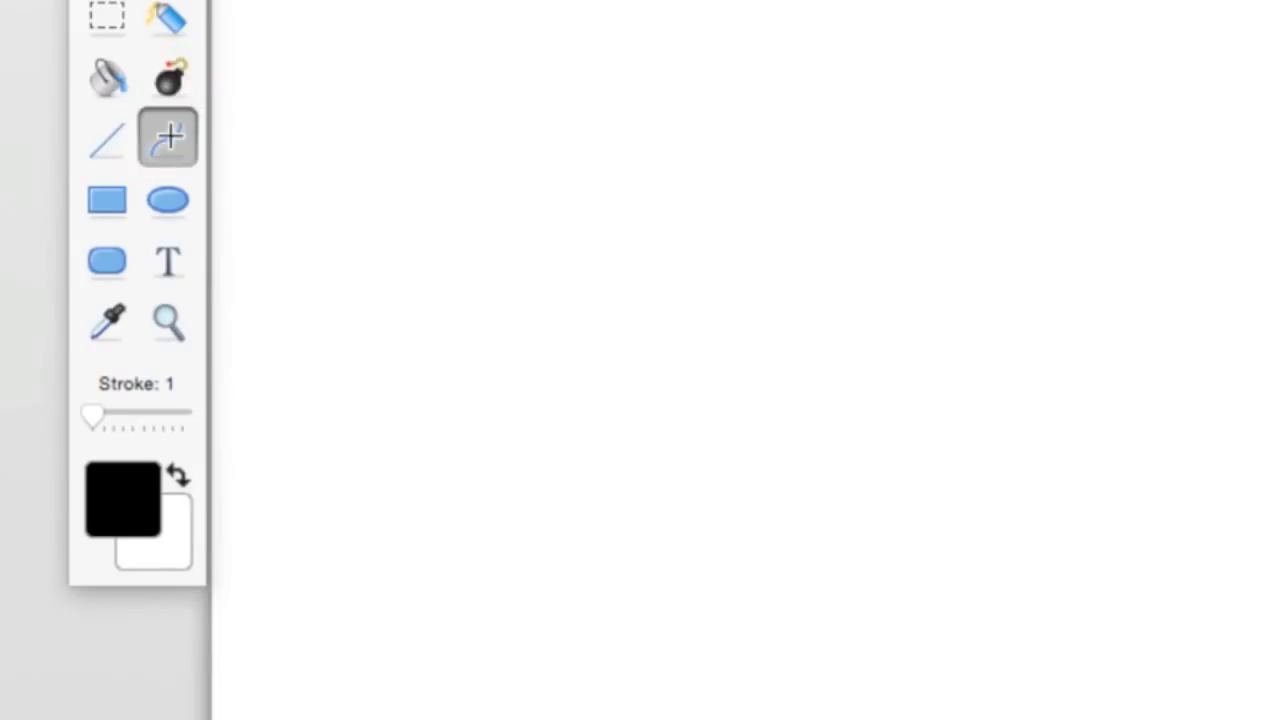
pyautogui.click(107, 199)
pyautogui.click(168, 198)
pyautogui.click(107, 259)
pyautogui.click(107, 139)
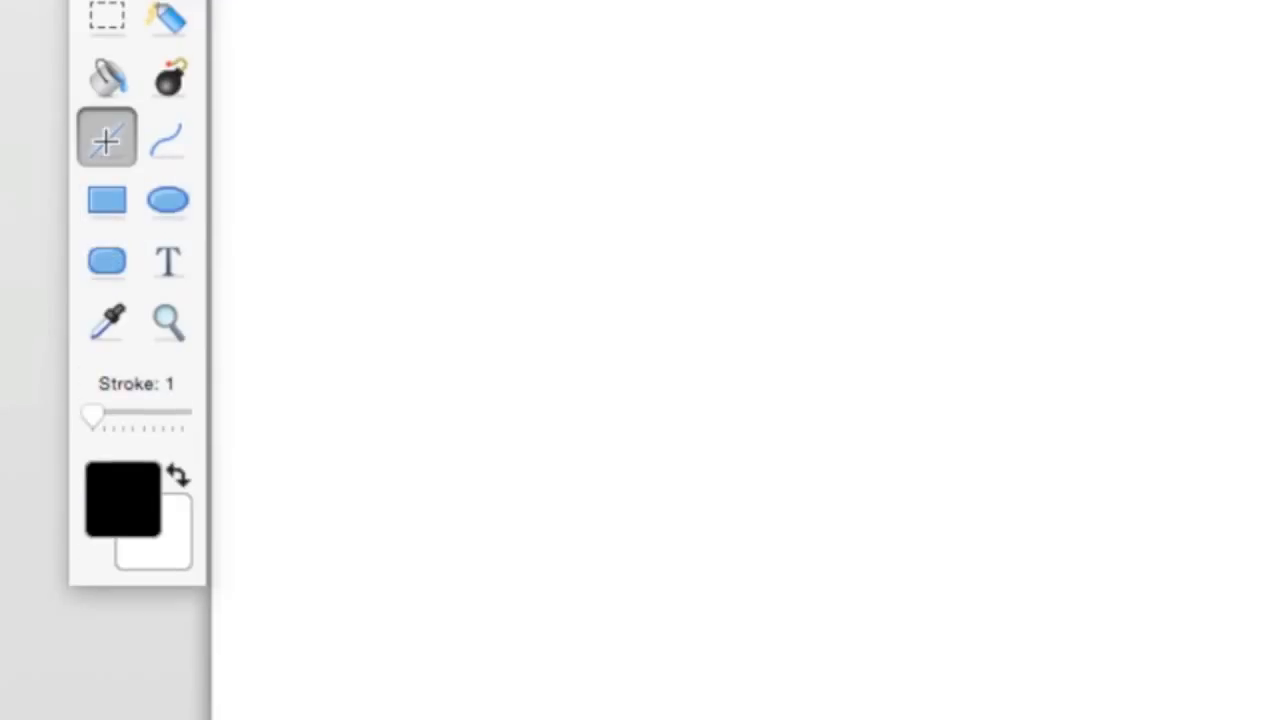
pyautogui.click(107, 202)
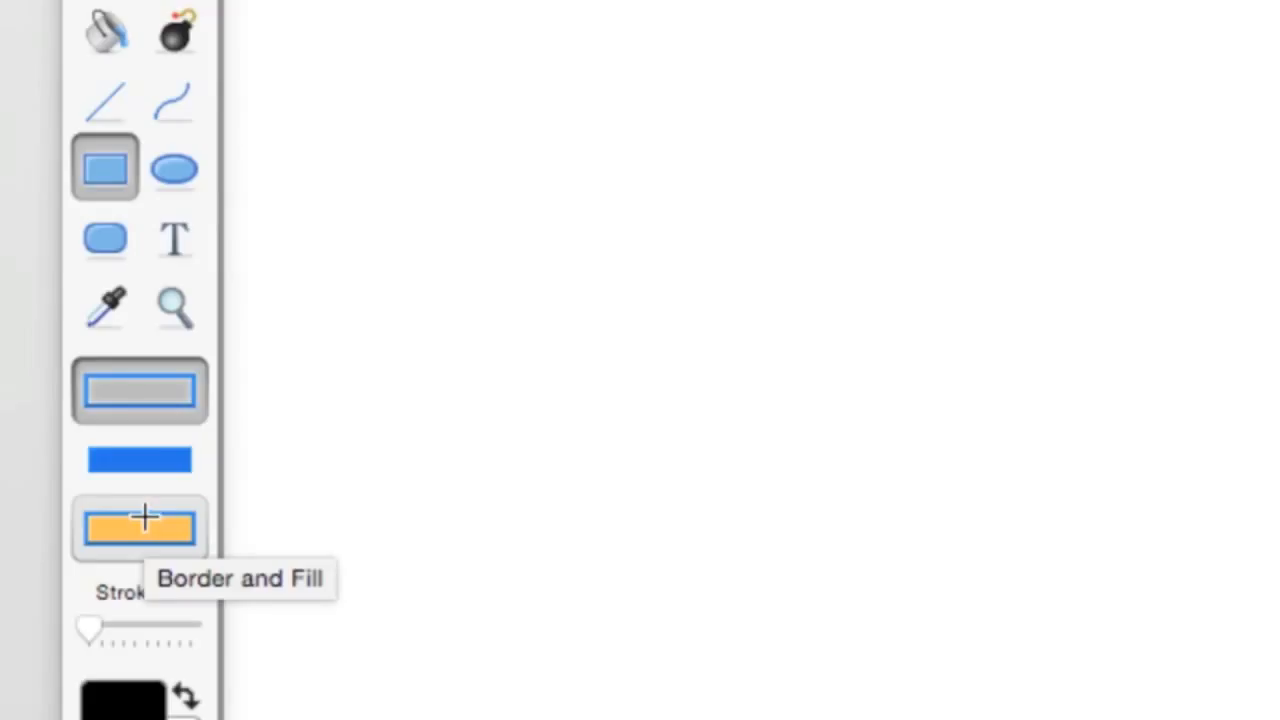
# Step: With the Line tool, draw a diagonal line at stroke width 1 and a closed outline of three mountain peaks at stroke width 8
pyautogui.click(79, 100)
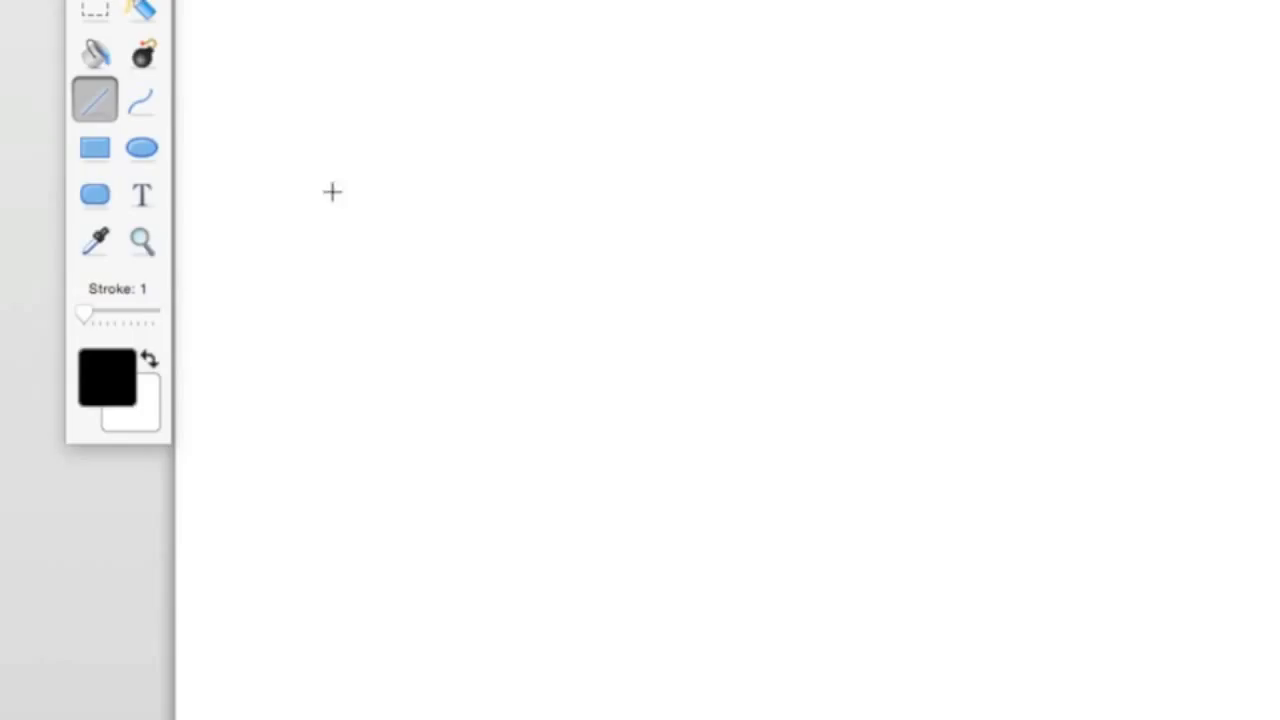
pyautogui.moveTo(358, 134)
pyautogui.mouseDown()
pyautogui.moveTo(540, 197)
pyautogui.moveTo(632, 276)
pyautogui.mouseUp()
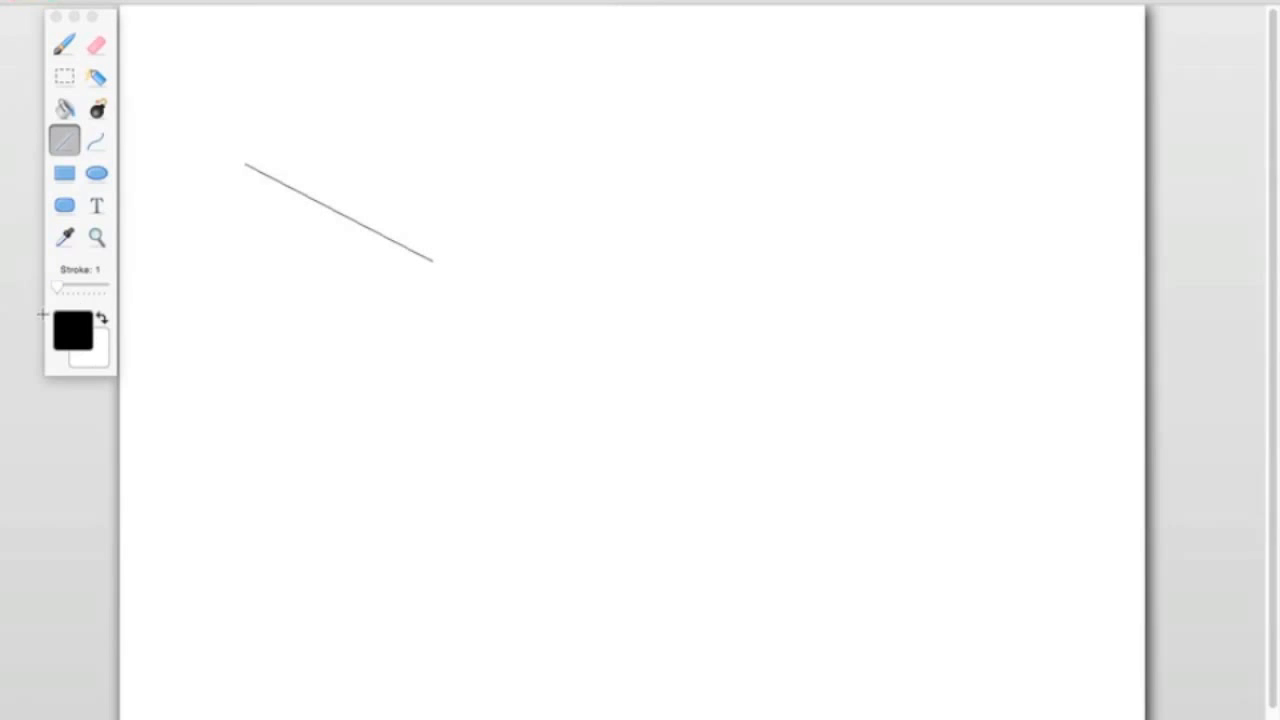
pyautogui.moveTo(56, 286); pyautogui.dragTo(71, 285)
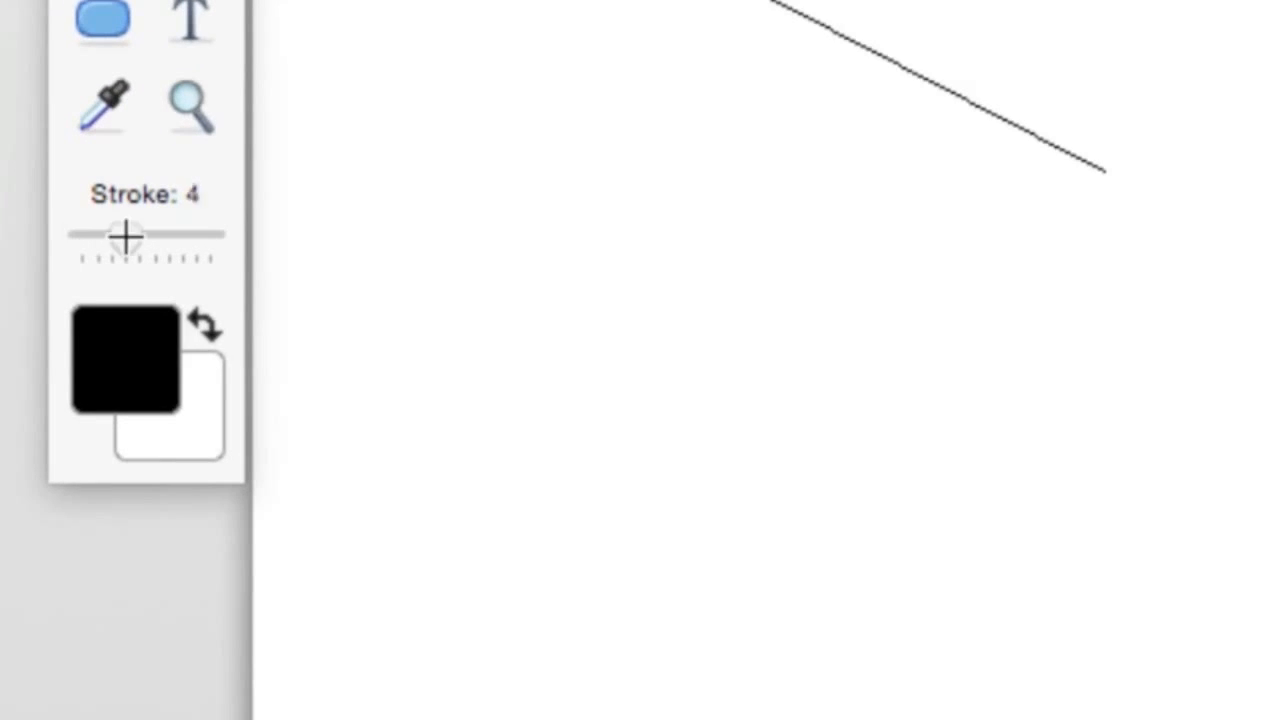
pyautogui.moveTo(126, 237); pyautogui.dragTo(177, 234)
pyautogui.moveTo(352, 286)
pyautogui.mouseDown()
pyautogui.moveTo(443, 243)
pyautogui.moveTo(560, 137)
pyautogui.moveTo(572, 76)
pyautogui.moveTo(650, 211)
pyautogui.mouseUp()
pyautogui.moveTo(650, 211)
pyautogui.mouseDown()
pyautogui.moveTo(727, 97)
pyautogui.moveTo(894, 279)
pyautogui.moveTo(1057, 119)
pyautogui.moveTo(1151, 280)
pyautogui.moveTo(1174, 280)
pyautogui.mouseUp()
pyautogui.moveTo(1174, 280)
pyautogui.mouseDown()
pyautogui.moveTo(705, 313)
pyautogui.moveTo(350, 287)
pyautogui.mouseUp()
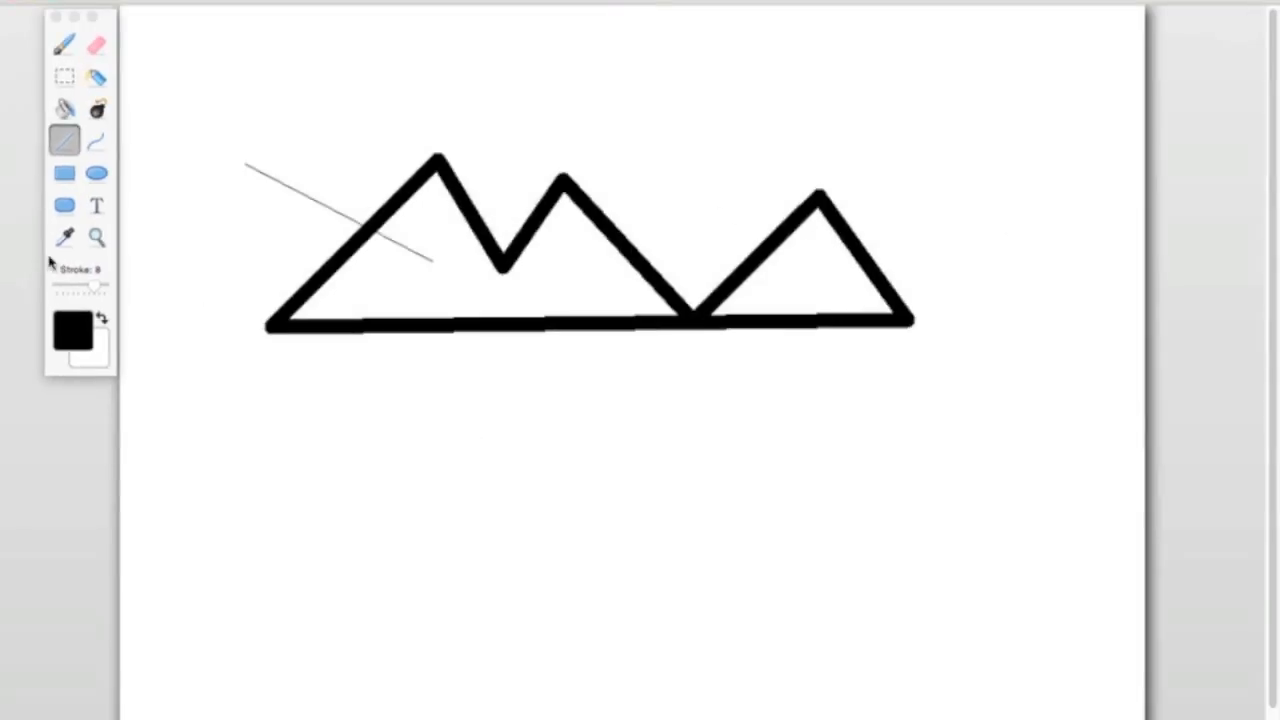
# Step: Clear the line drawing from the canvas with the Bomb and switch to the Rectangle tool
pyautogui.click(101, 108)
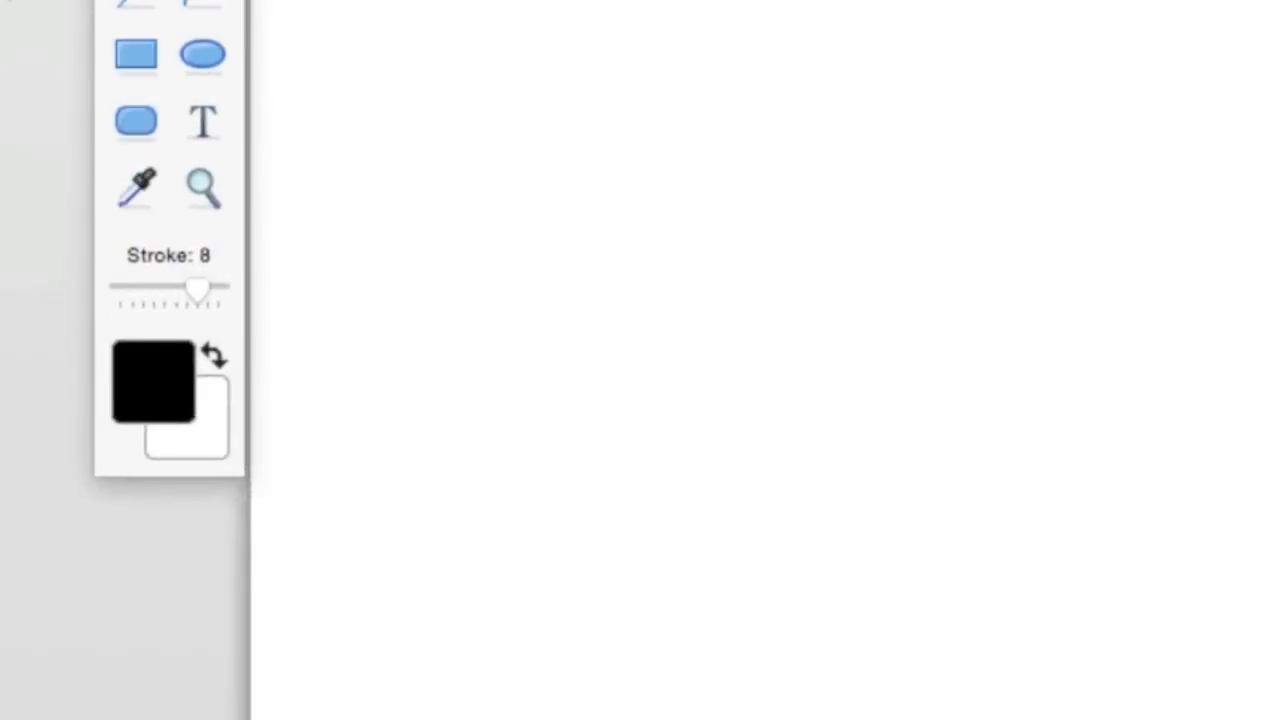
pyautogui.click(136, 55)
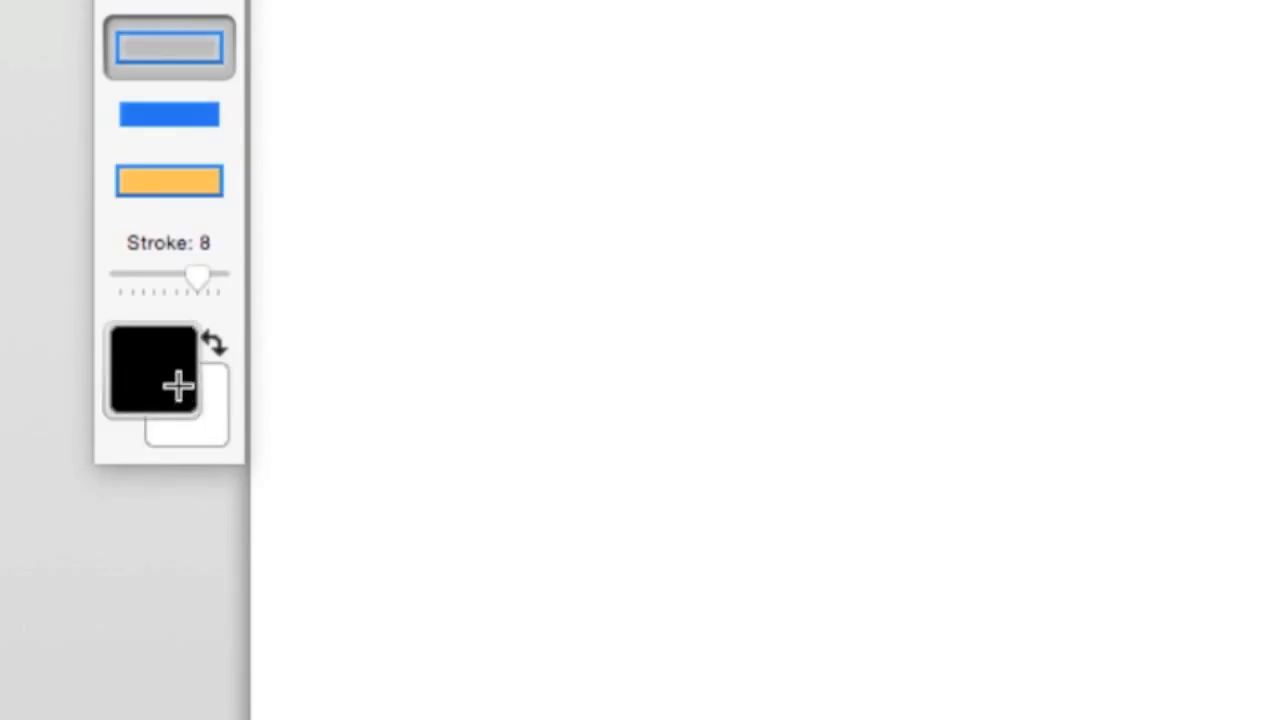
# Step: Open the foreground color picker and try several colors from the Spectrum image, including green, ending on orange
pyautogui.click(179, 386)
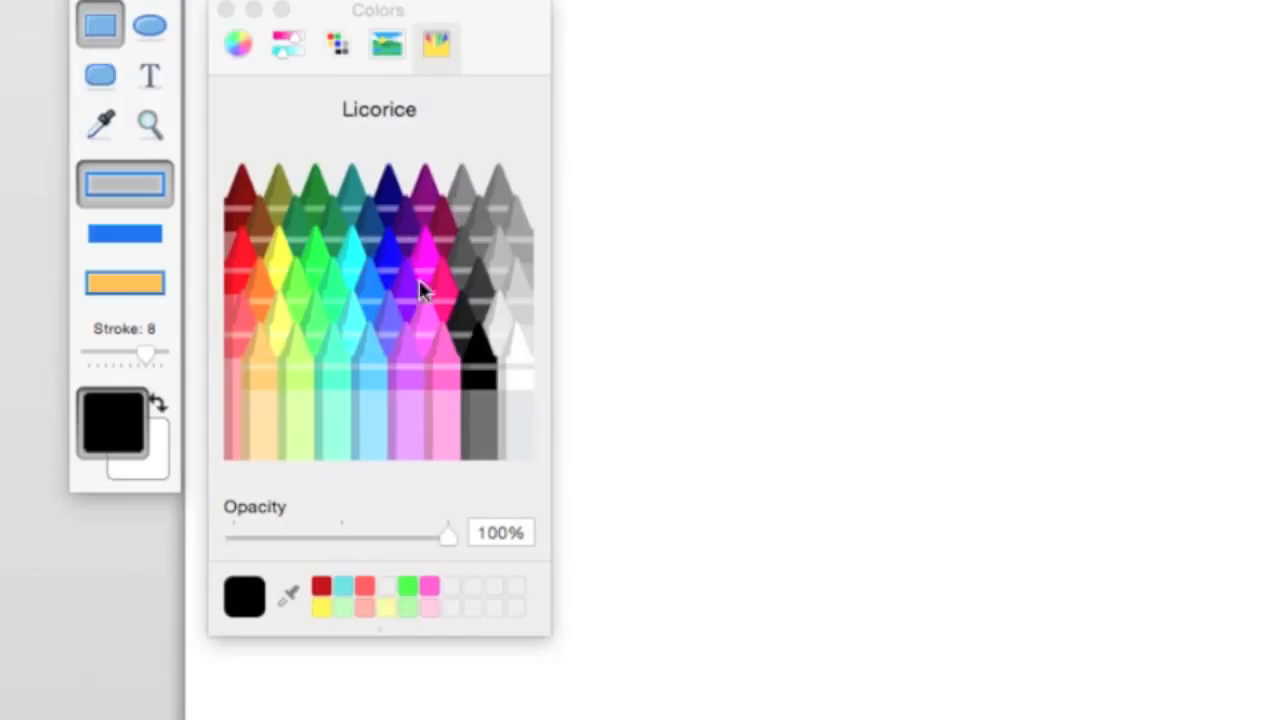
pyautogui.click(386, 41)
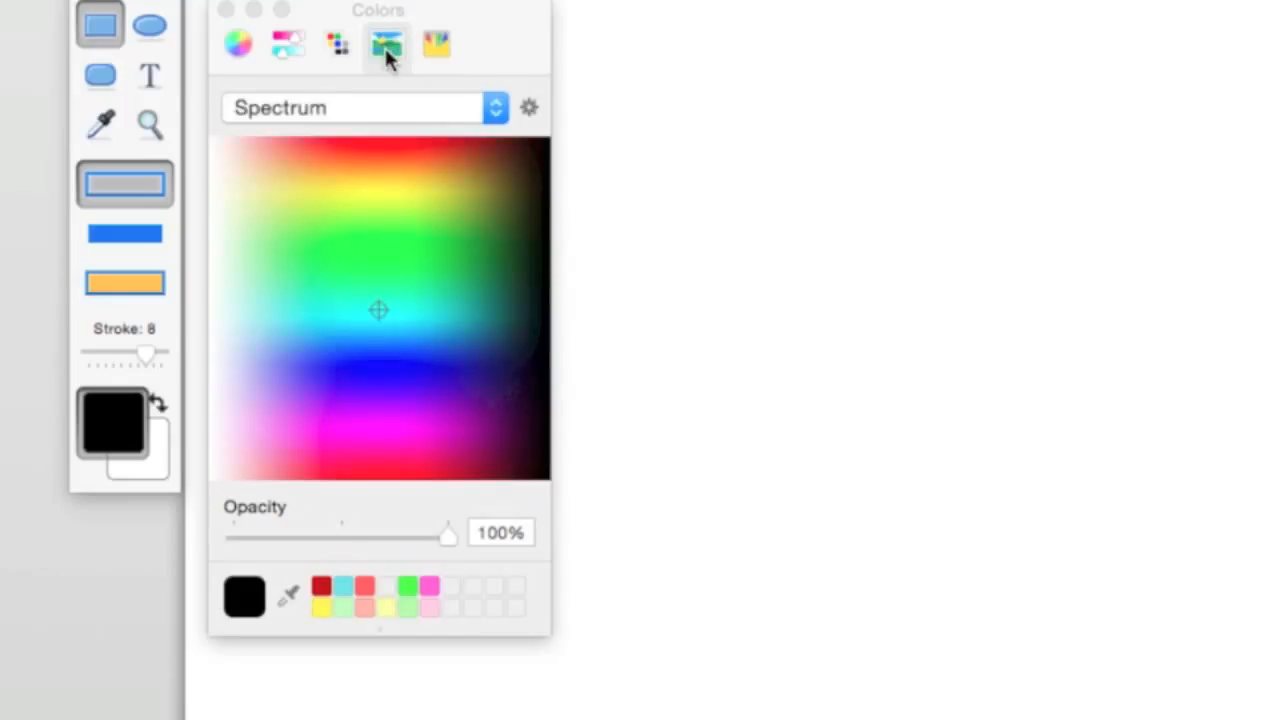
pyautogui.click(341, 278)
pyautogui.click(313, 247)
pyautogui.click(394, 228)
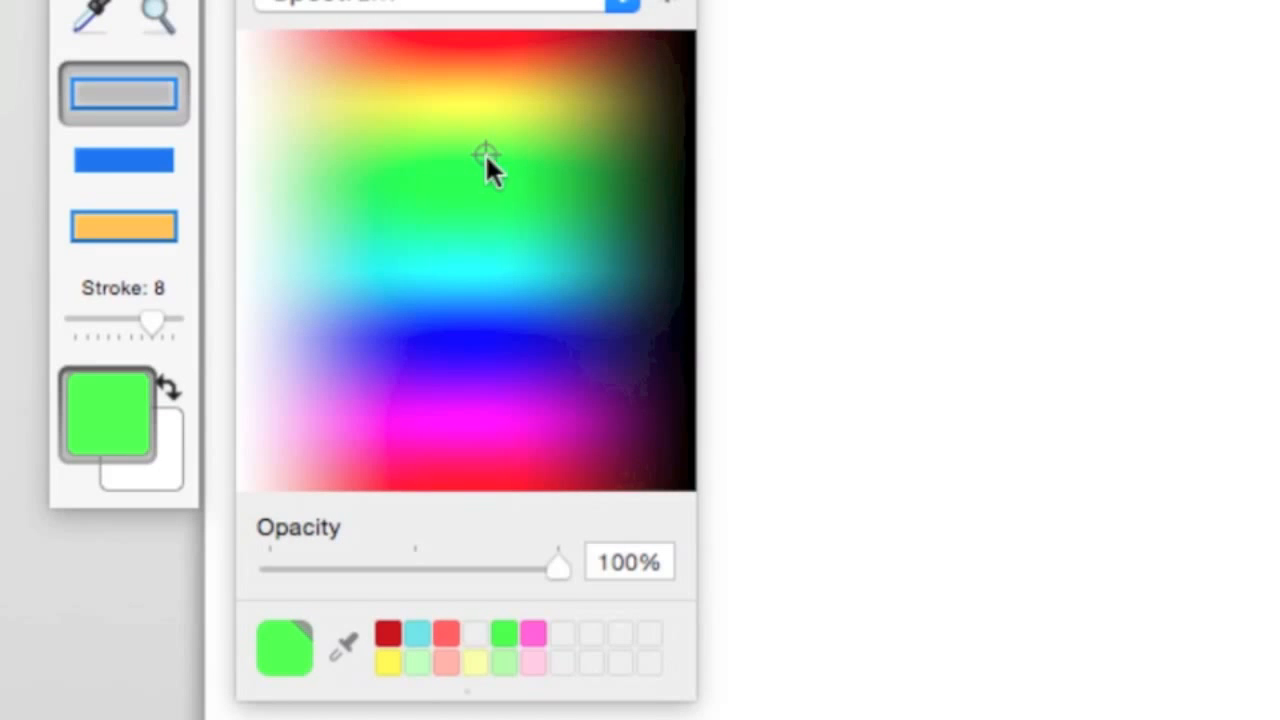
pyautogui.click(579, 104)
pyautogui.click(482, 74)
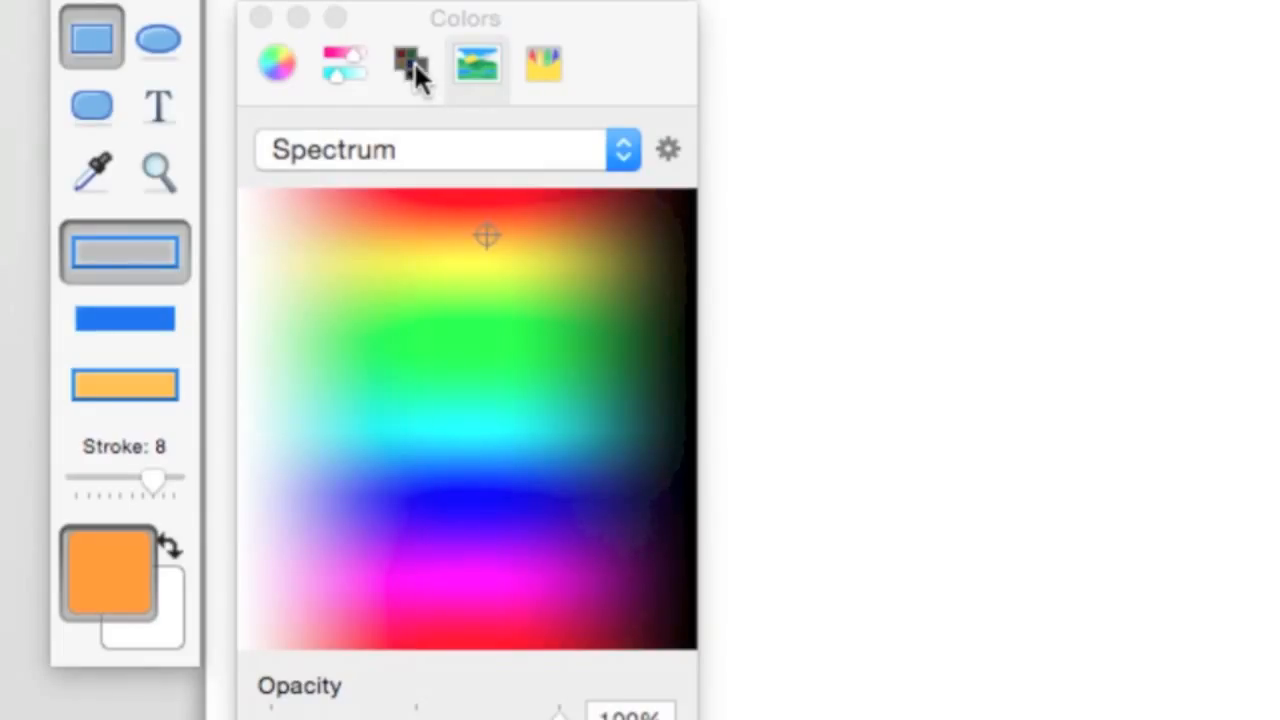
# Step: Set the foreground color to Yellow from the Apple color palette
pyautogui.click(412, 62)
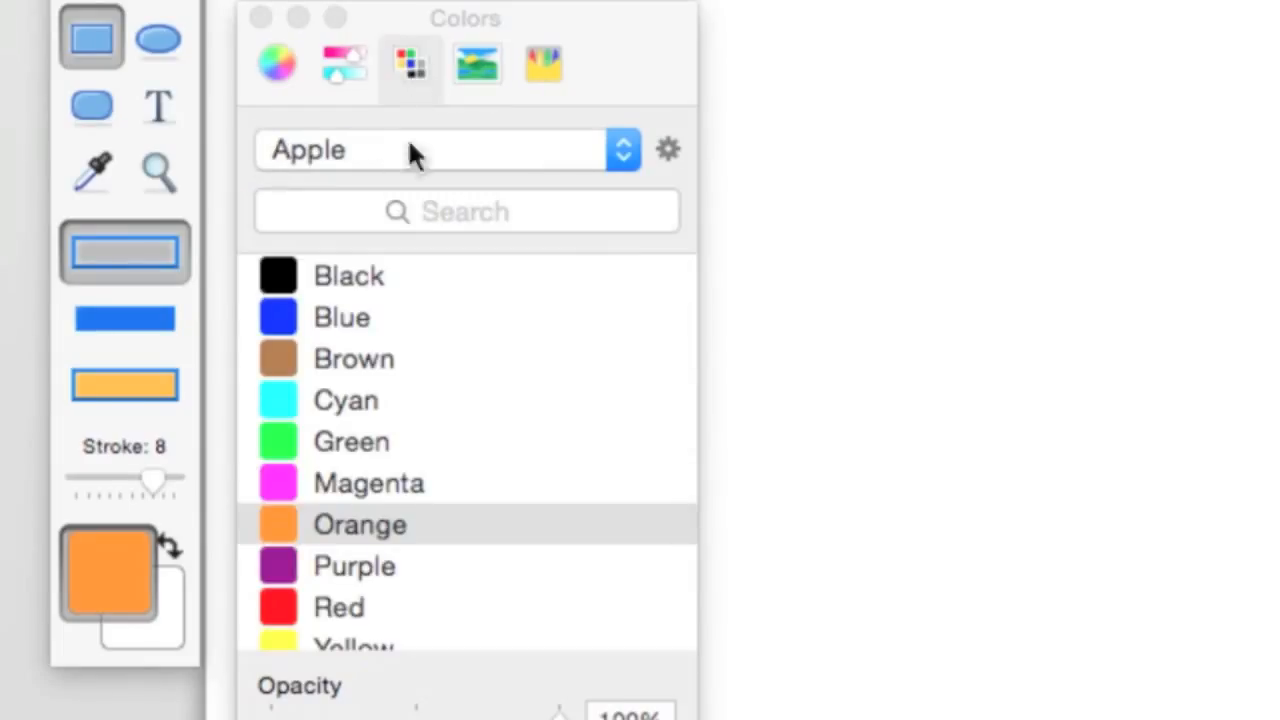
pyautogui.scroll(-3, 347, 513)
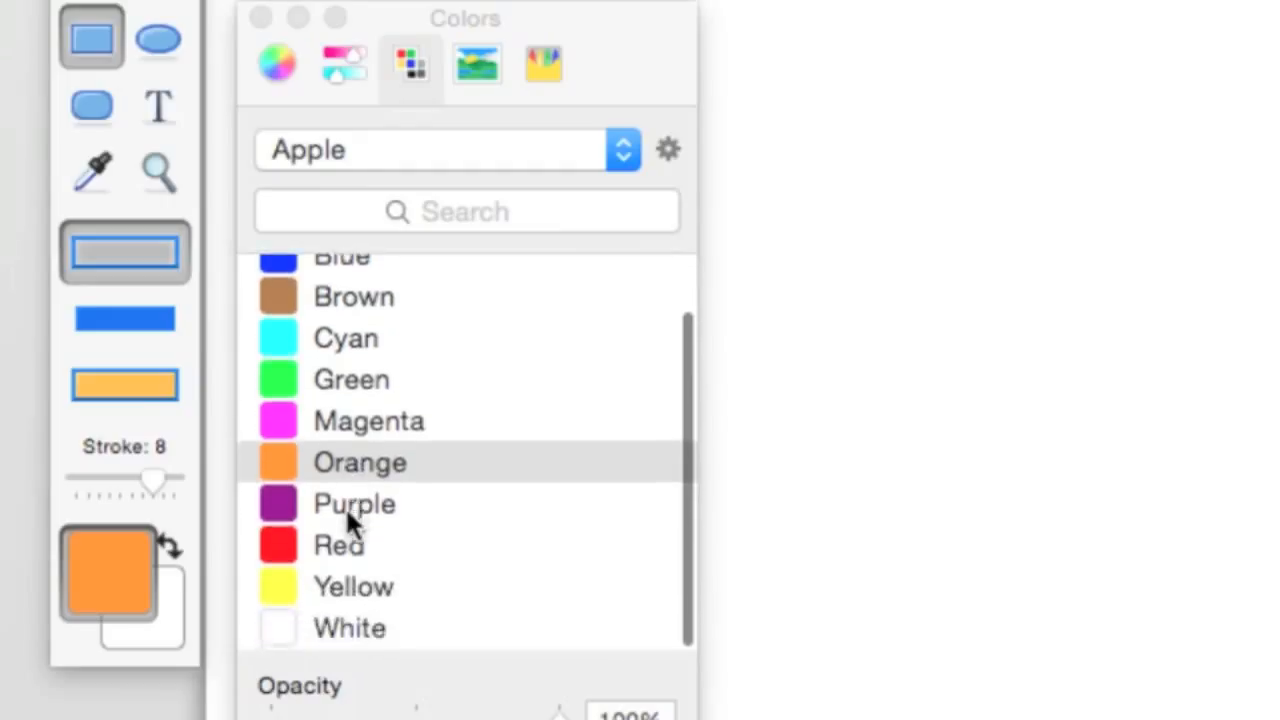
pyautogui.click(321, 592)
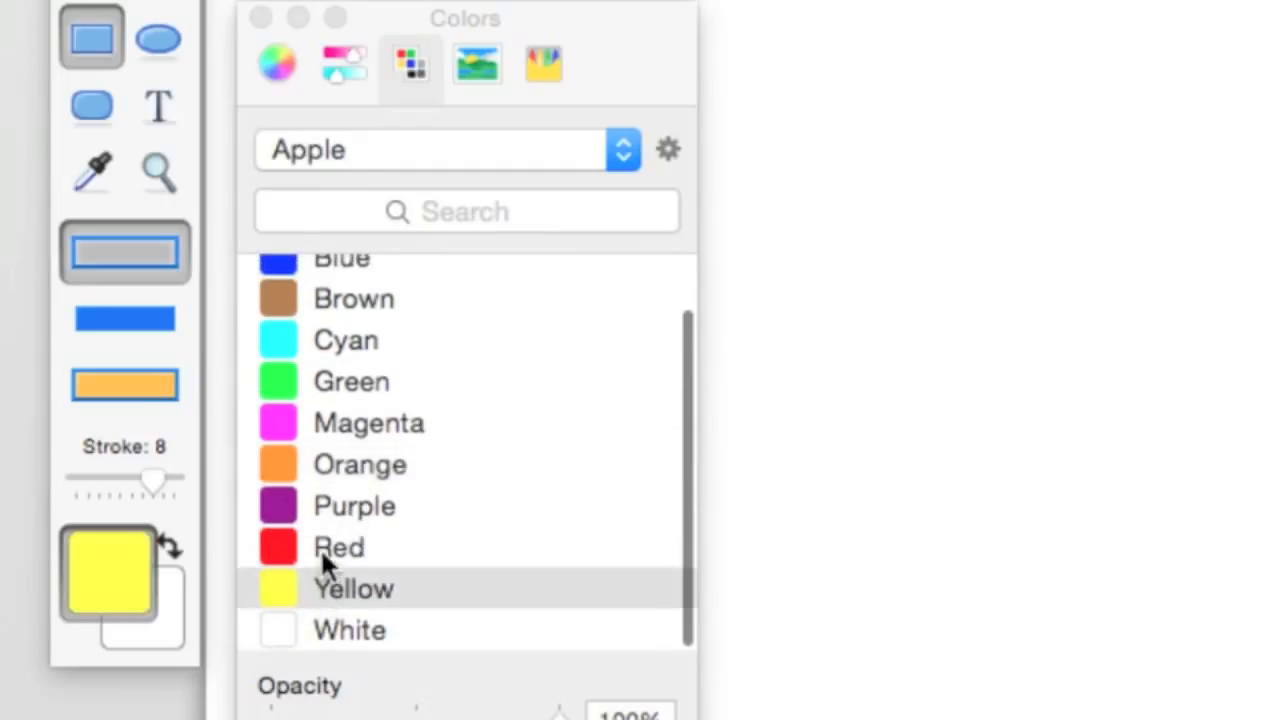
# Step: Try Red and Purple from the Apple palette as the foreground color, and browse the Developer palette
pyautogui.click(322, 546)
pyautogui.click(334, 507)
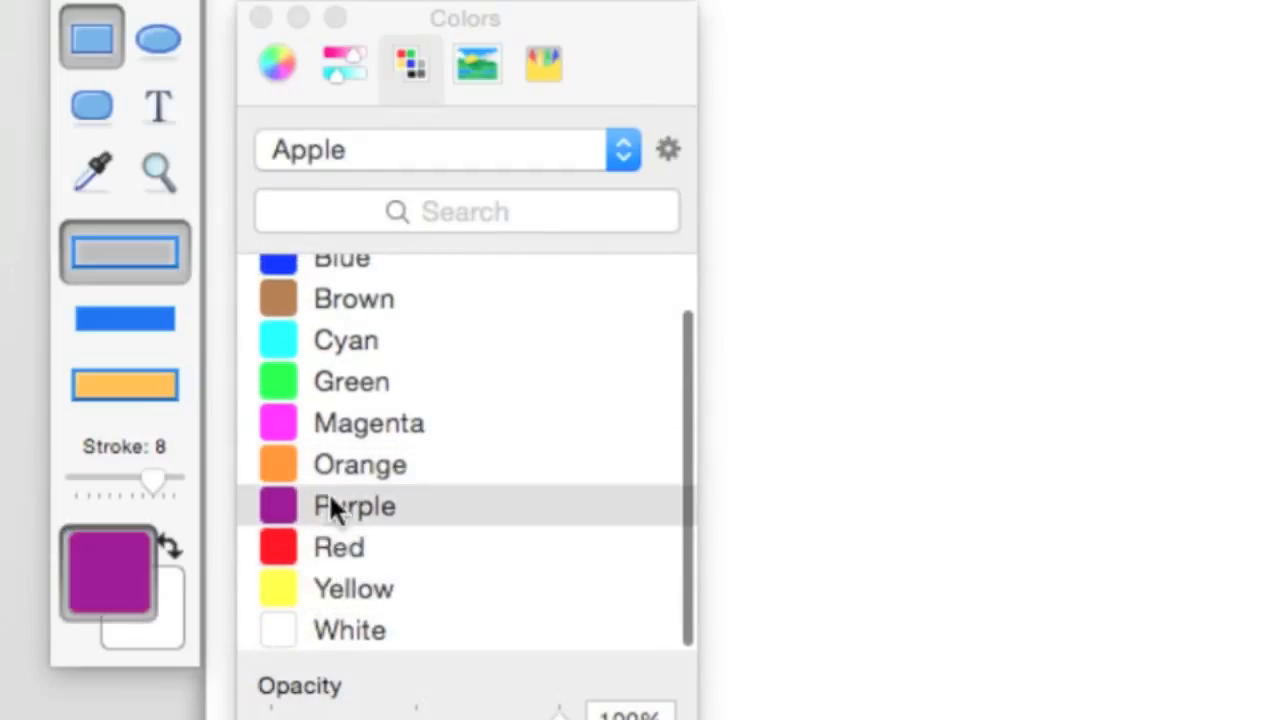
pyautogui.click(626, 150)
pyautogui.click(517, 128)
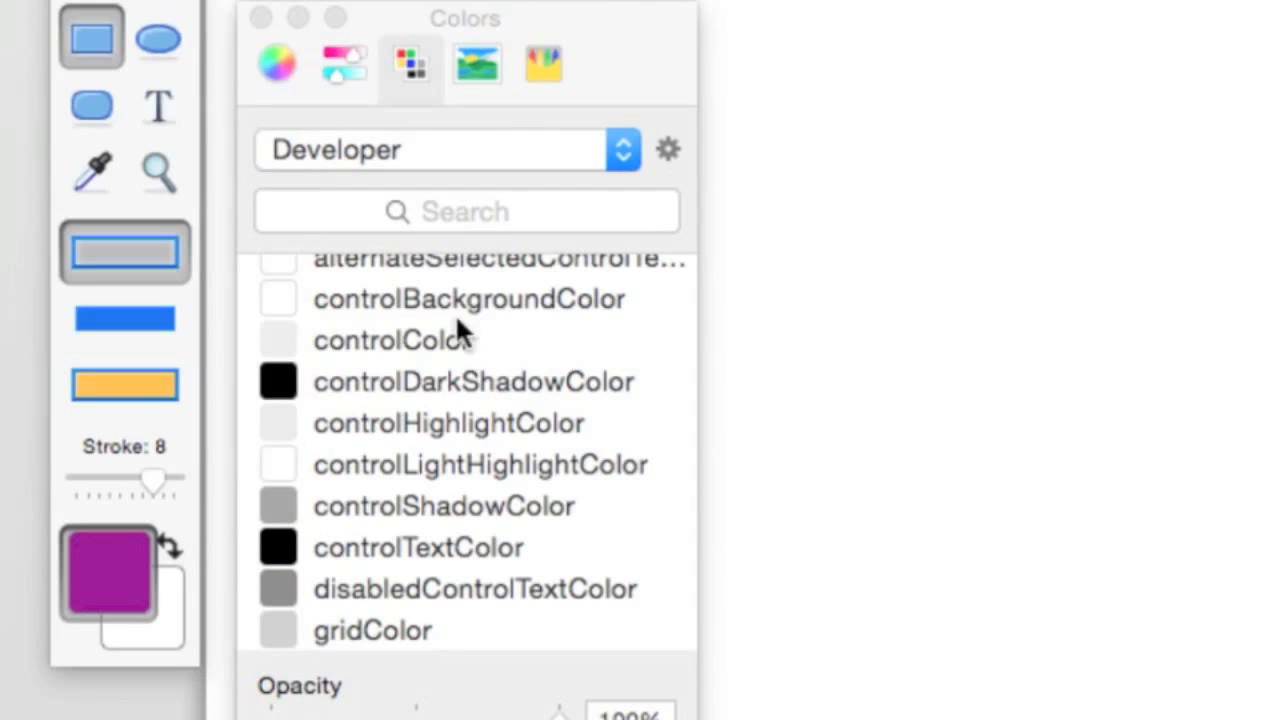
pyautogui.scroll(-10, 322, 512)
pyautogui.scroll(5, 322, 512)
pyautogui.scroll(2, 322, 512)
# Step: Show the Crayons palette, then the Web Safe Colors palette, and browse its hues from magenta to the greens
pyautogui.click(609, 153)
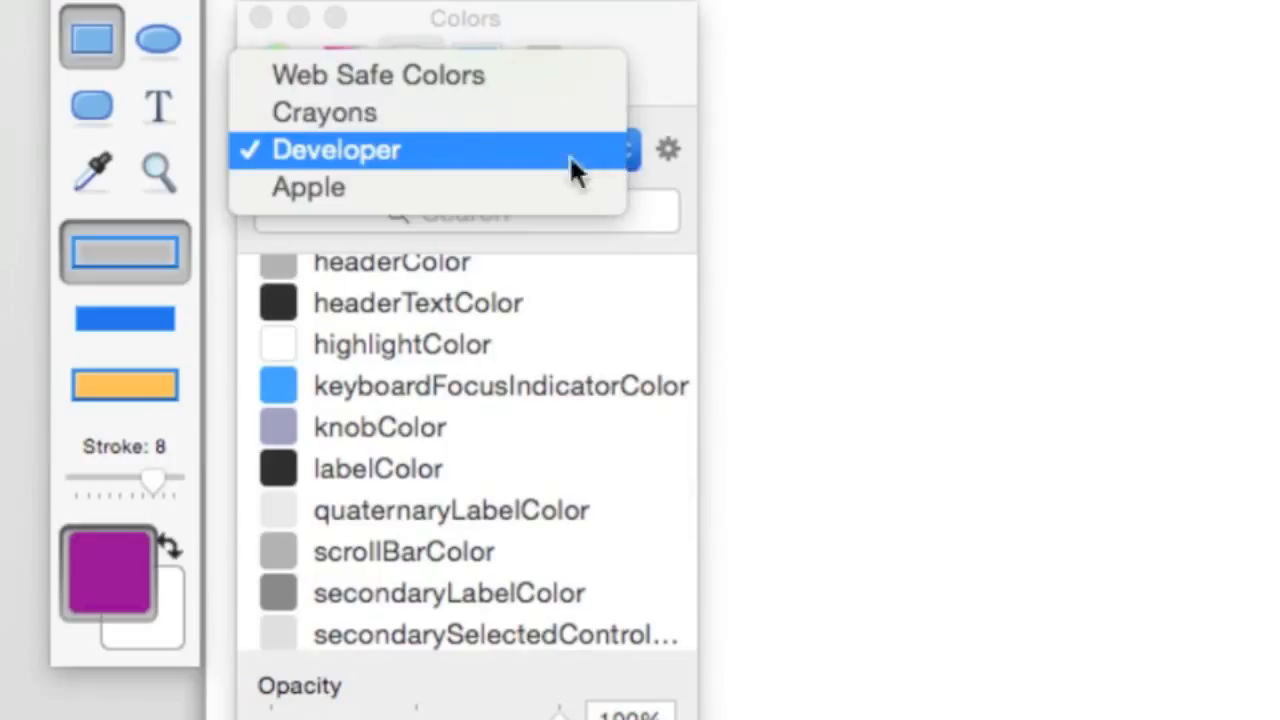
pyautogui.click(472, 112)
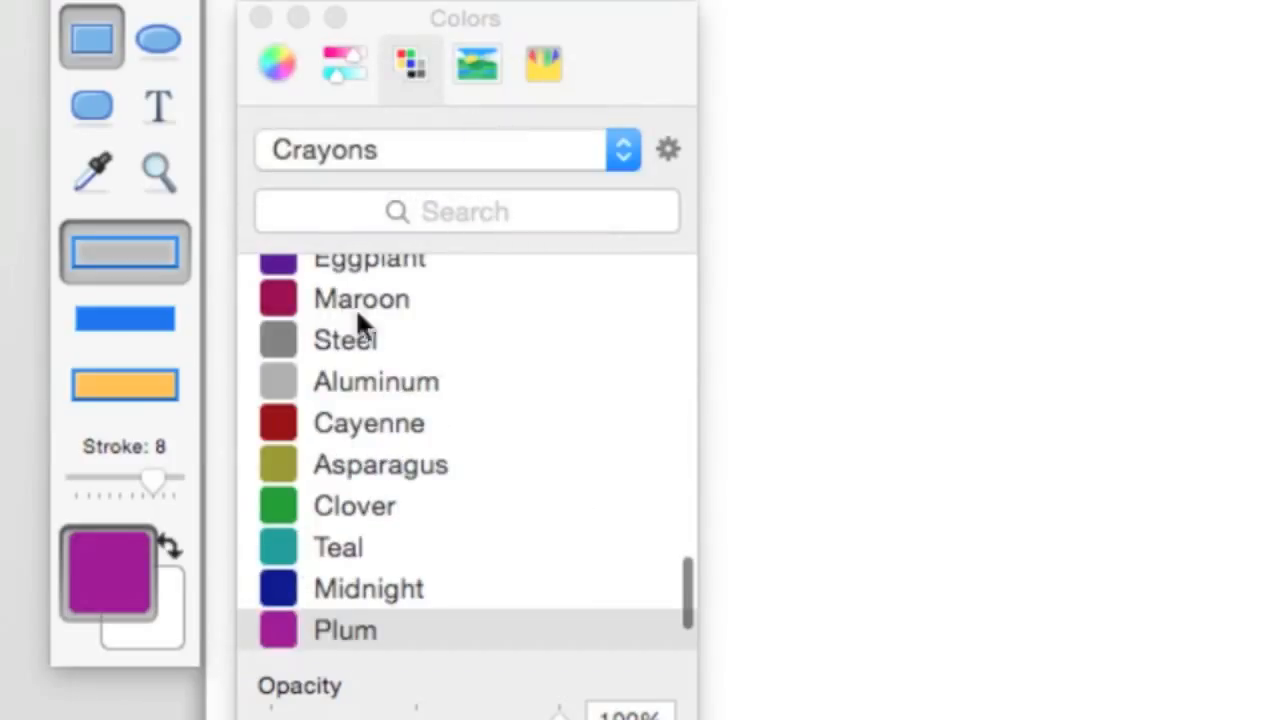
pyautogui.click(627, 130)
pyautogui.click(520, 116)
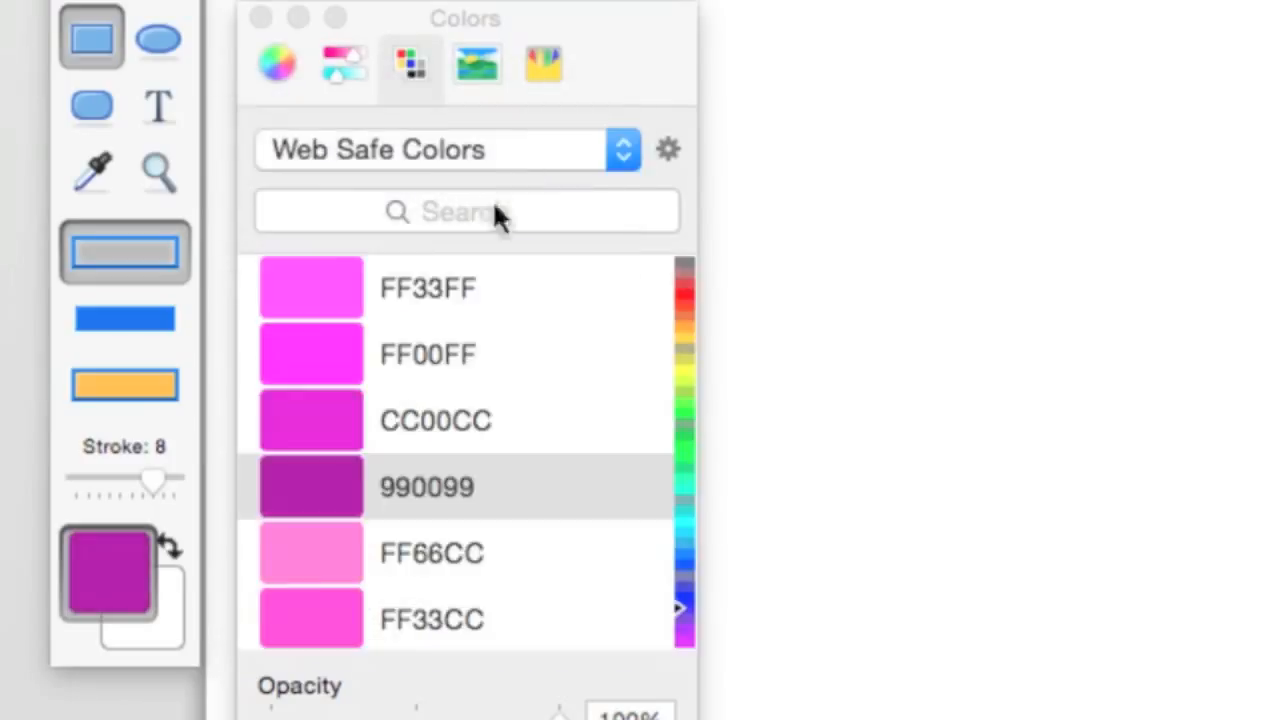
pyautogui.scroll(-5, 364, 470)
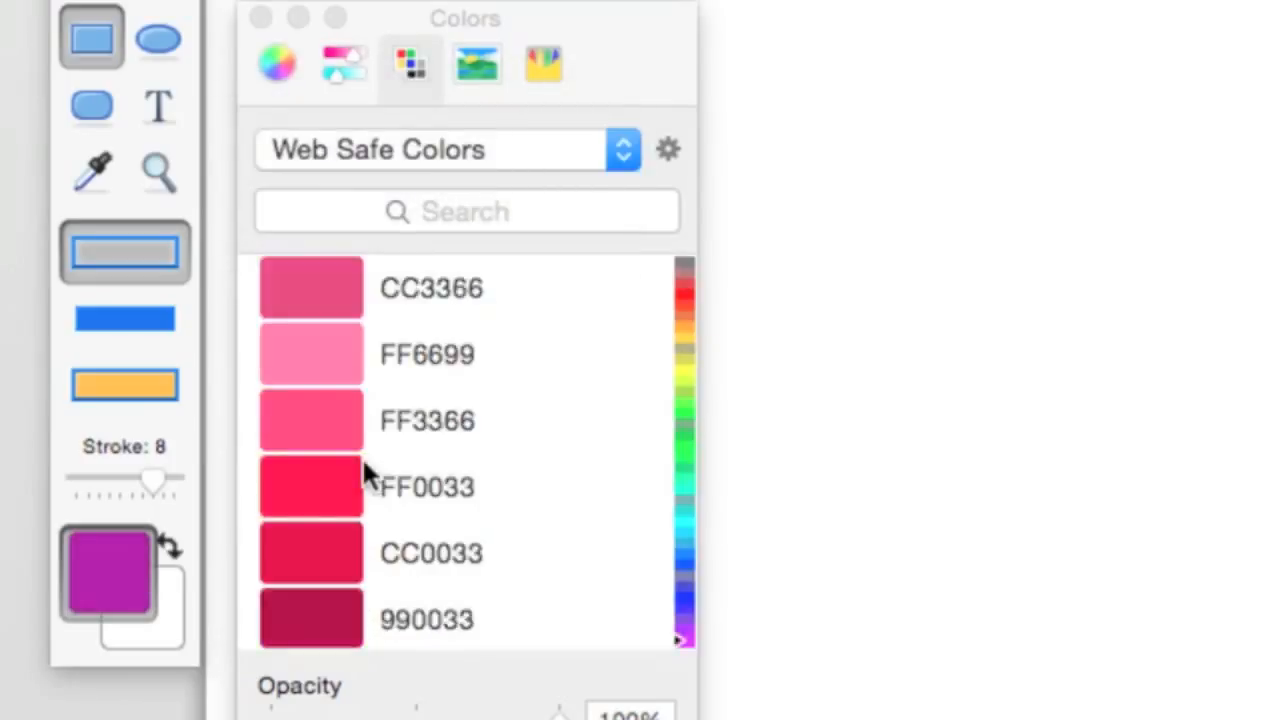
pyautogui.click(676, 610)
pyautogui.moveTo(681, 562); pyautogui.dragTo(683, 464)
pyautogui.click(685, 419)
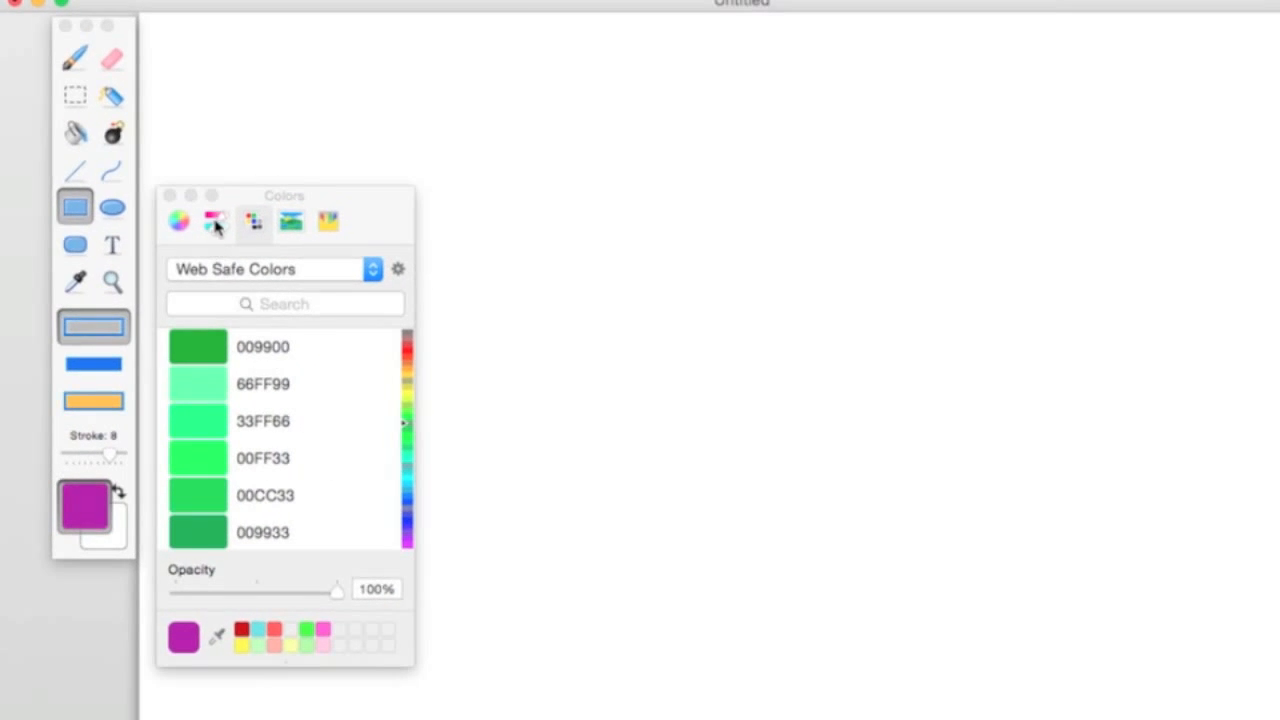
# Step: Set the foreground color to a gray of 50% brightness with the Gray Scale Slider
pyautogui.click(215, 223)
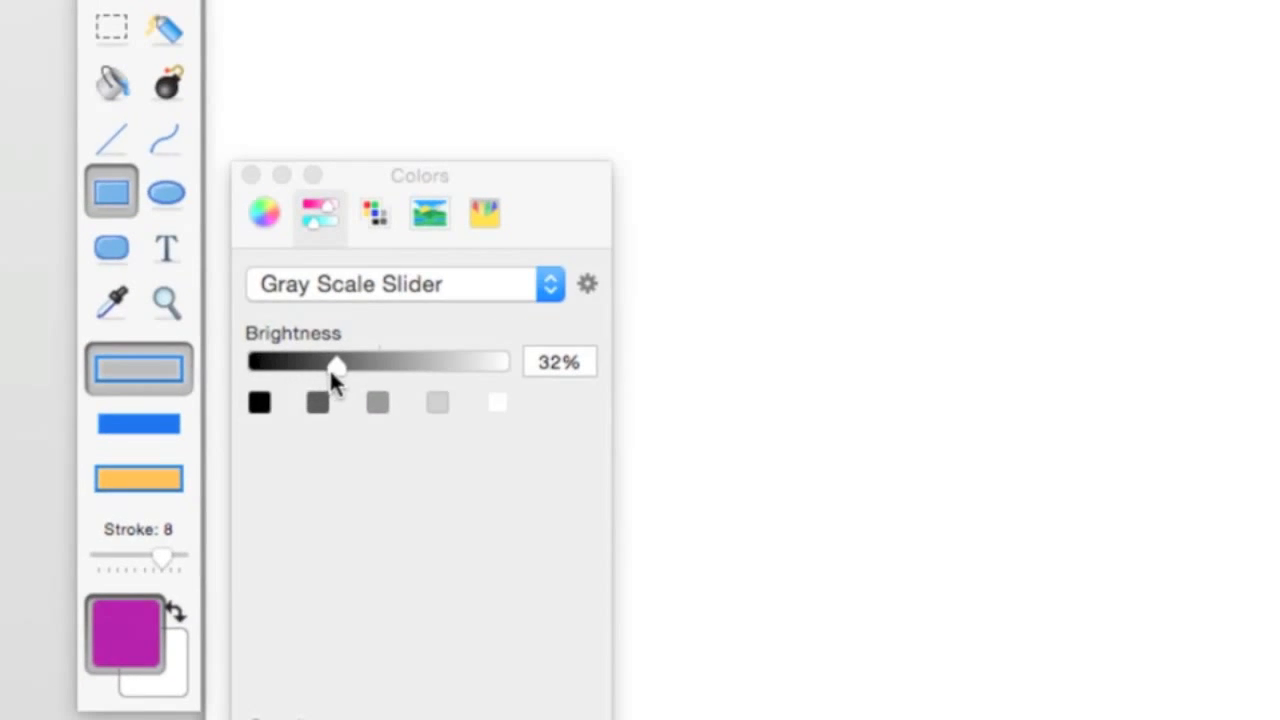
pyautogui.moveTo(331, 369); pyautogui.dragTo(377, 366)
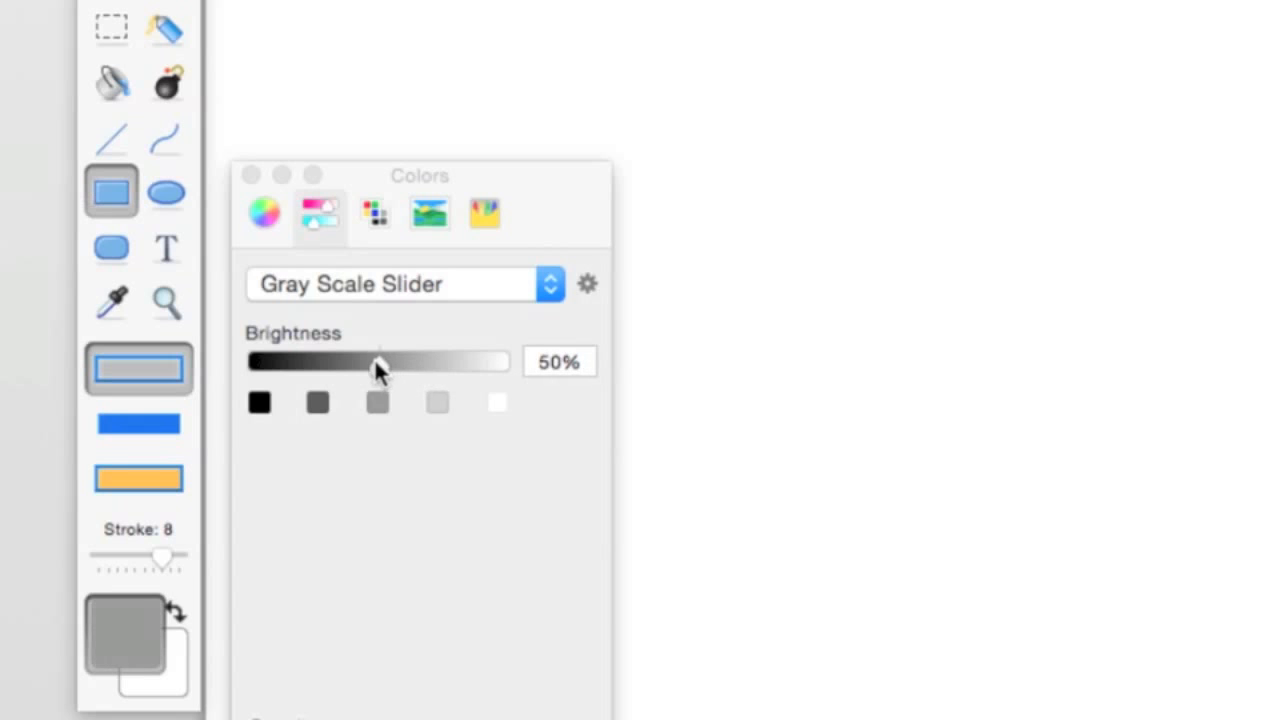
# Step: Try several foreground colors on the color wheel, including green, ending on white at its center
pyautogui.click(266, 217)
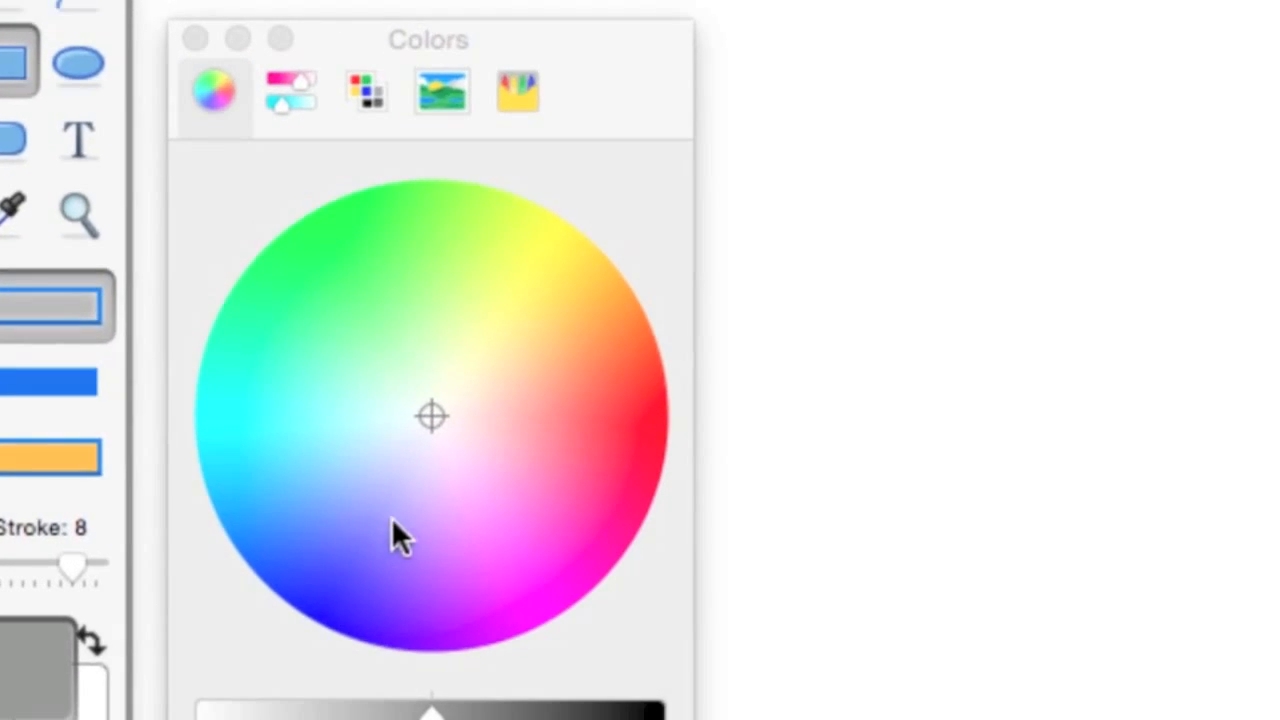
pyautogui.click(391, 373)
pyautogui.click(369, 253)
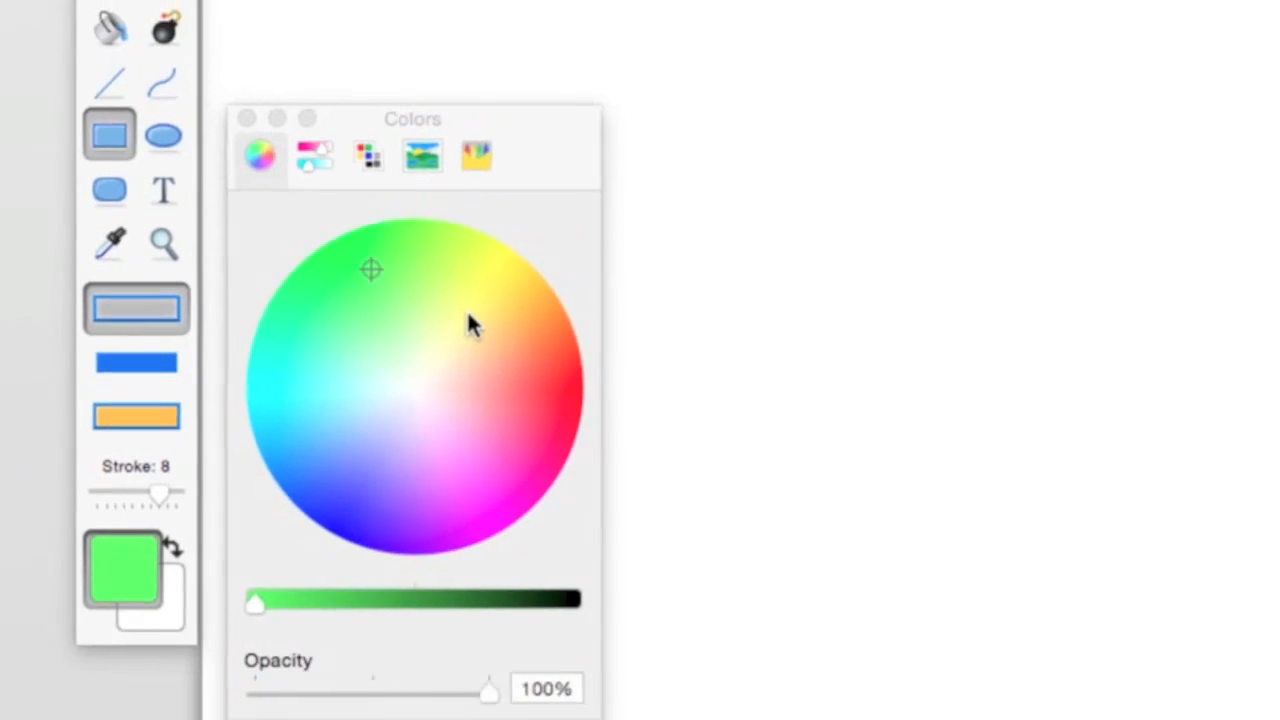
pyautogui.click(465, 301)
pyautogui.click(462, 378)
pyautogui.click(427, 483)
pyautogui.click(387, 386)
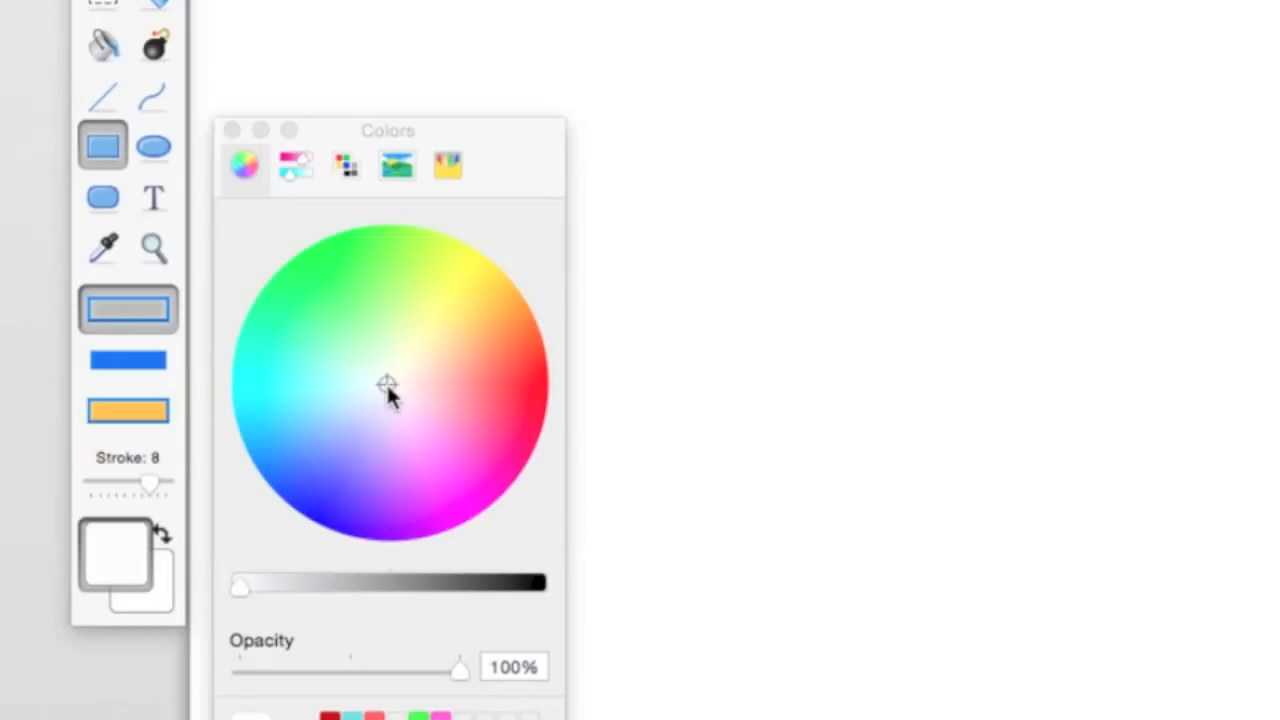
# Step: Set the foreground color to magenta on the color wheel and darken it slightly with the brightness slider
pyautogui.moveTo(393, 401); pyautogui.dragTo(446, 498)
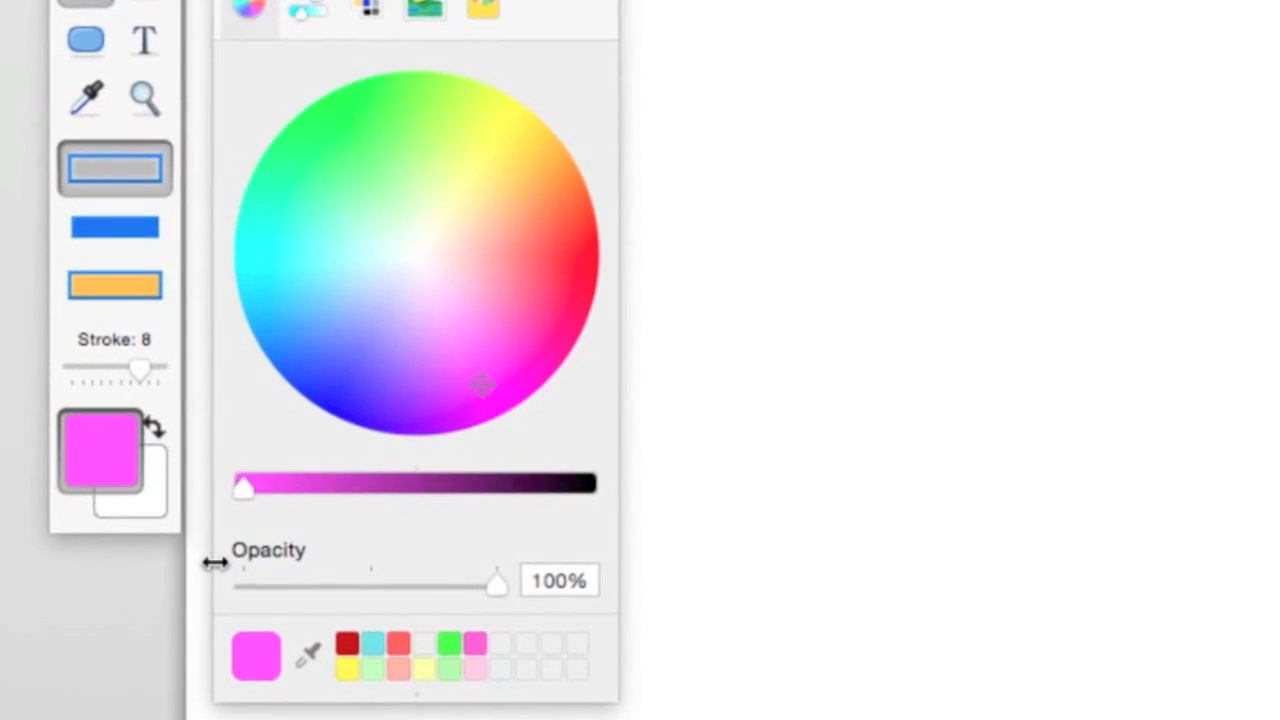
pyautogui.moveTo(243, 490); pyautogui.dragTo(355, 511)
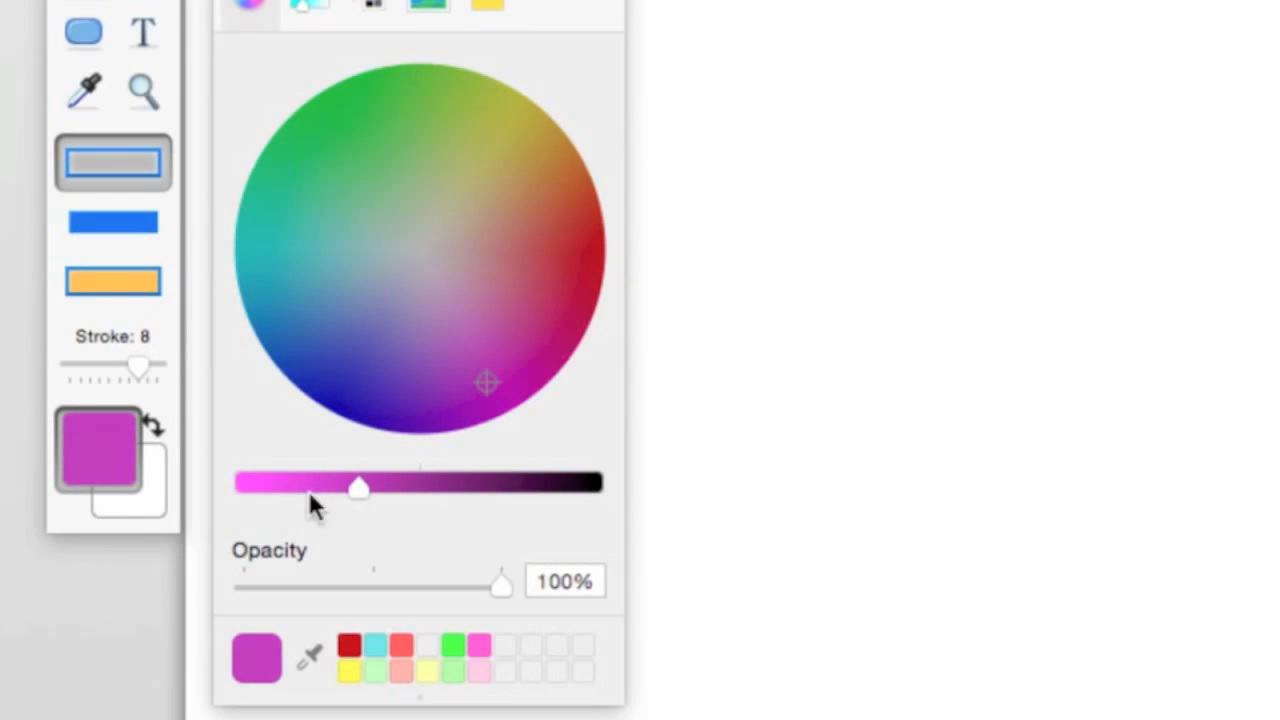
pyautogui.click(101, 445)
pyautogui.moveTo(362, 483); pyautogui.dragTo(305, 483)
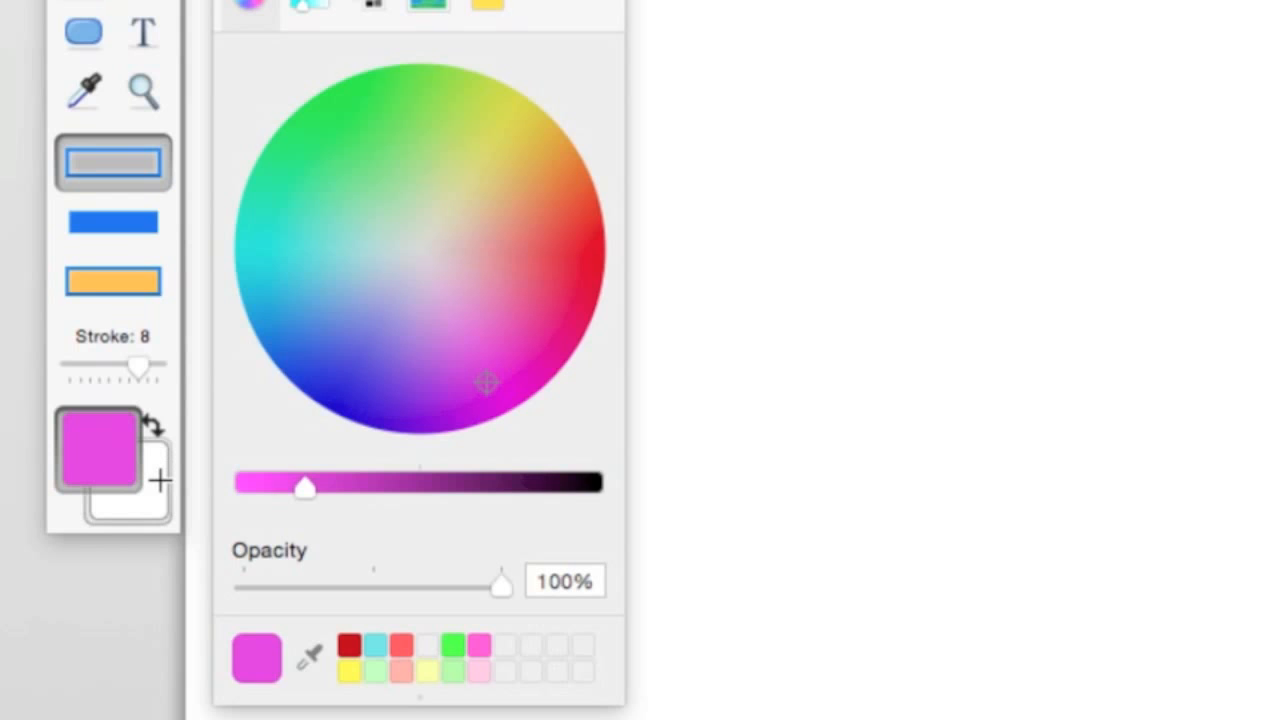
# Step: Switch the color picker back and forth between the foreground and background colors, ending on the background color
pyautogui.click(160, 481)
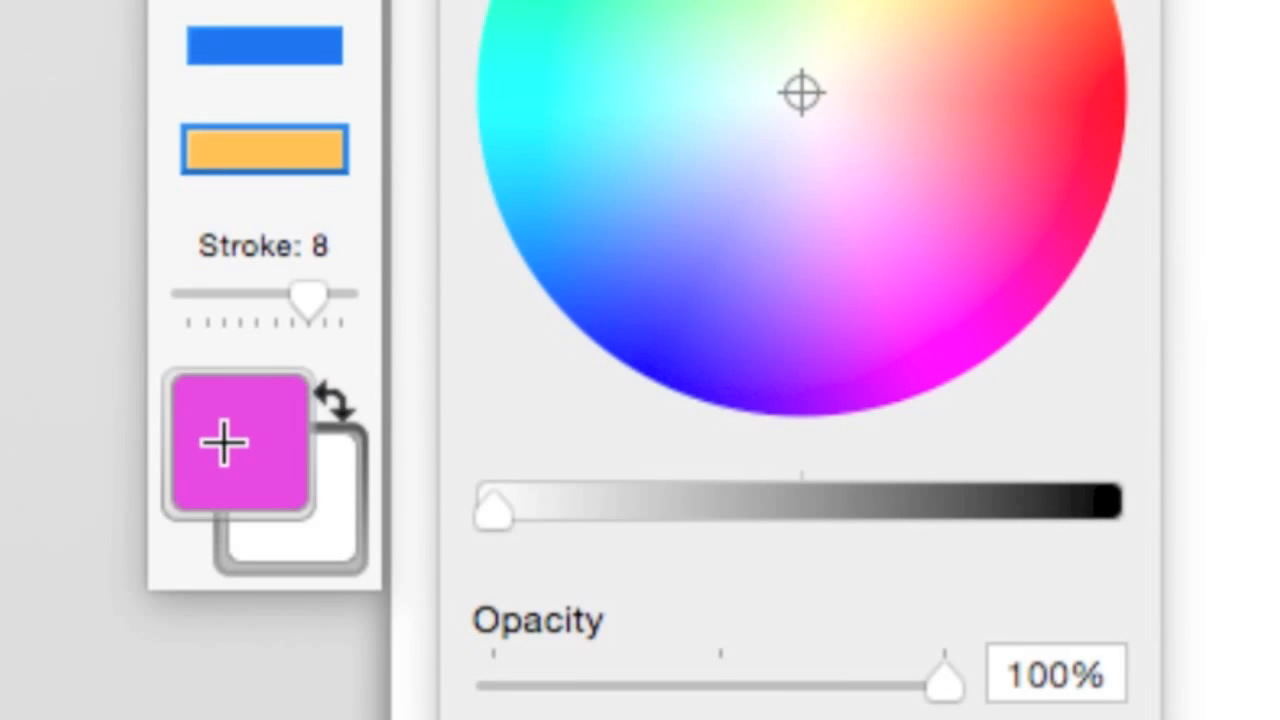
pyautogui.click(104, 452)
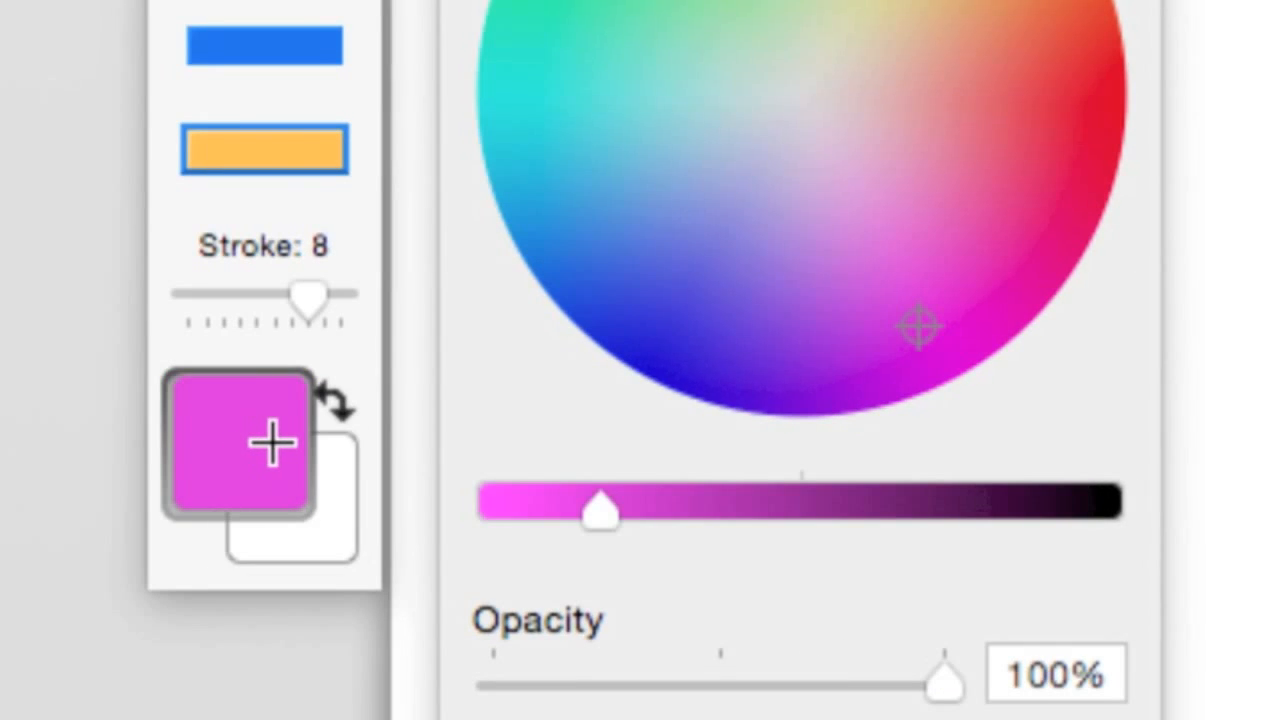
pyautogui.click(348, 515)
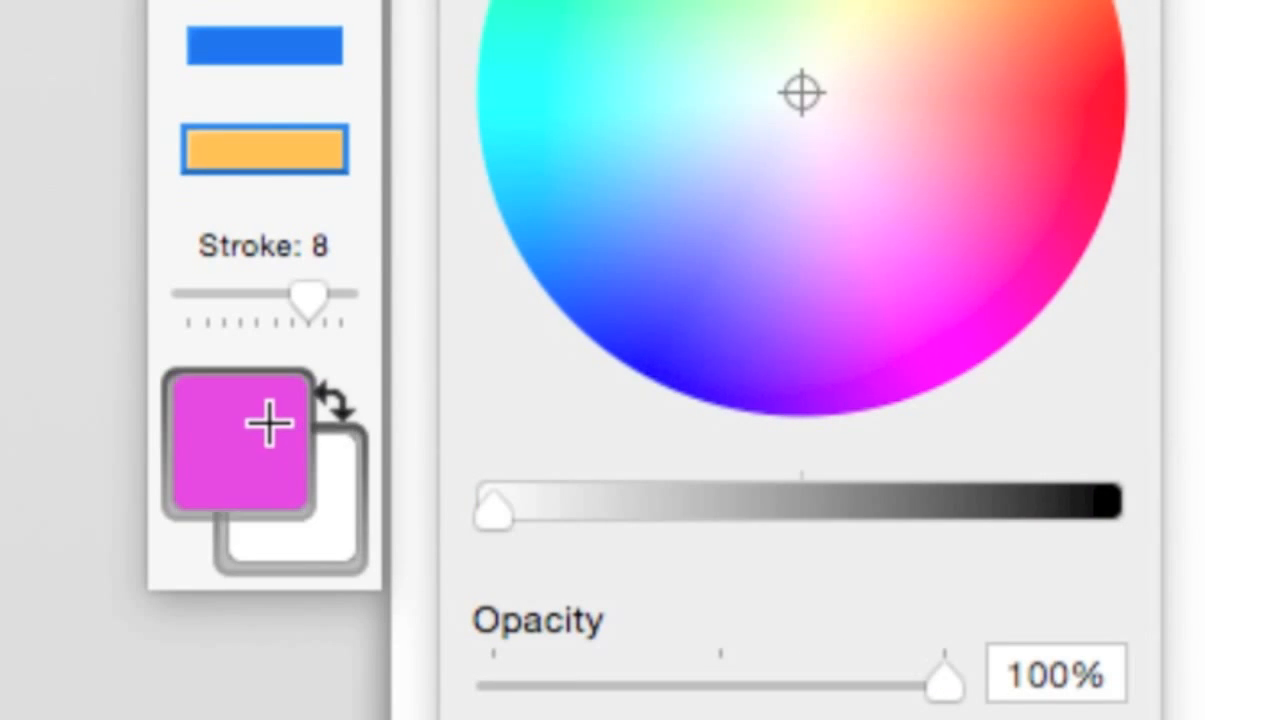
pyautogui.click(268, 425)
pyautogui.click(341, 478)
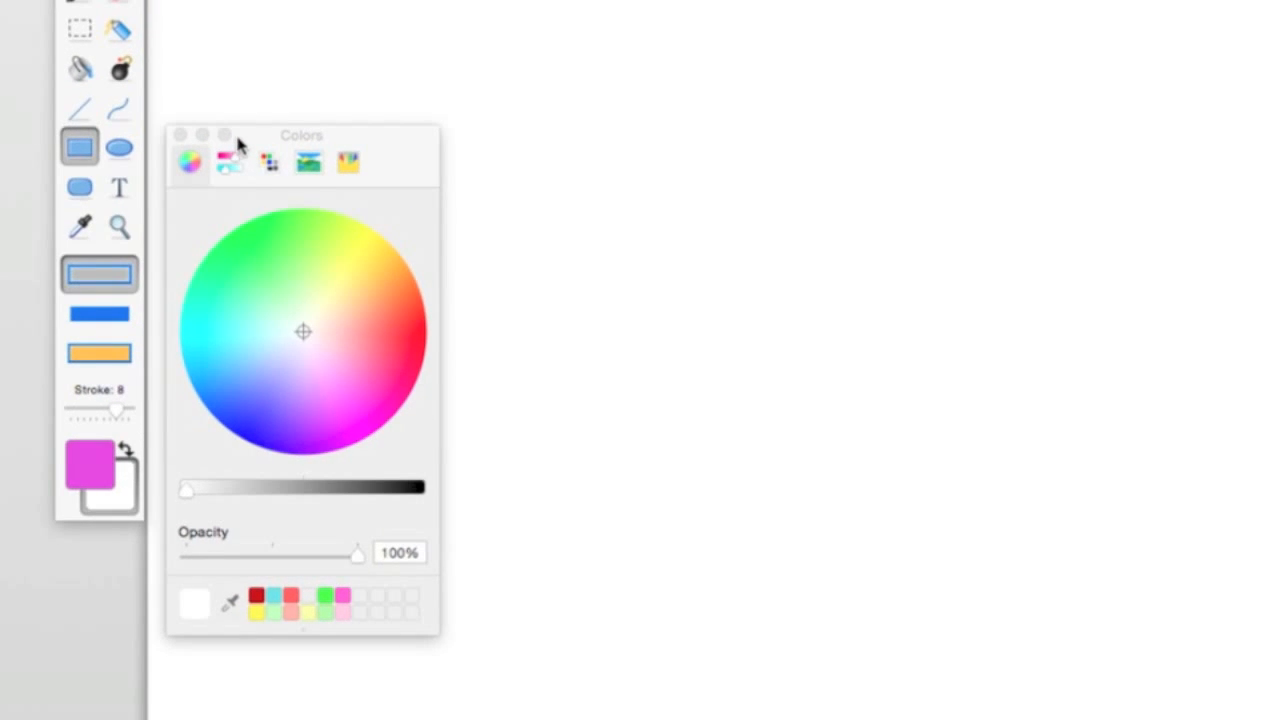
# Step: Move the Colors window around the canvas, shrink it, and place it beside the tool palette
pyautogui.moveTo(238, 145); pyautogui.dragTo(233, 183)
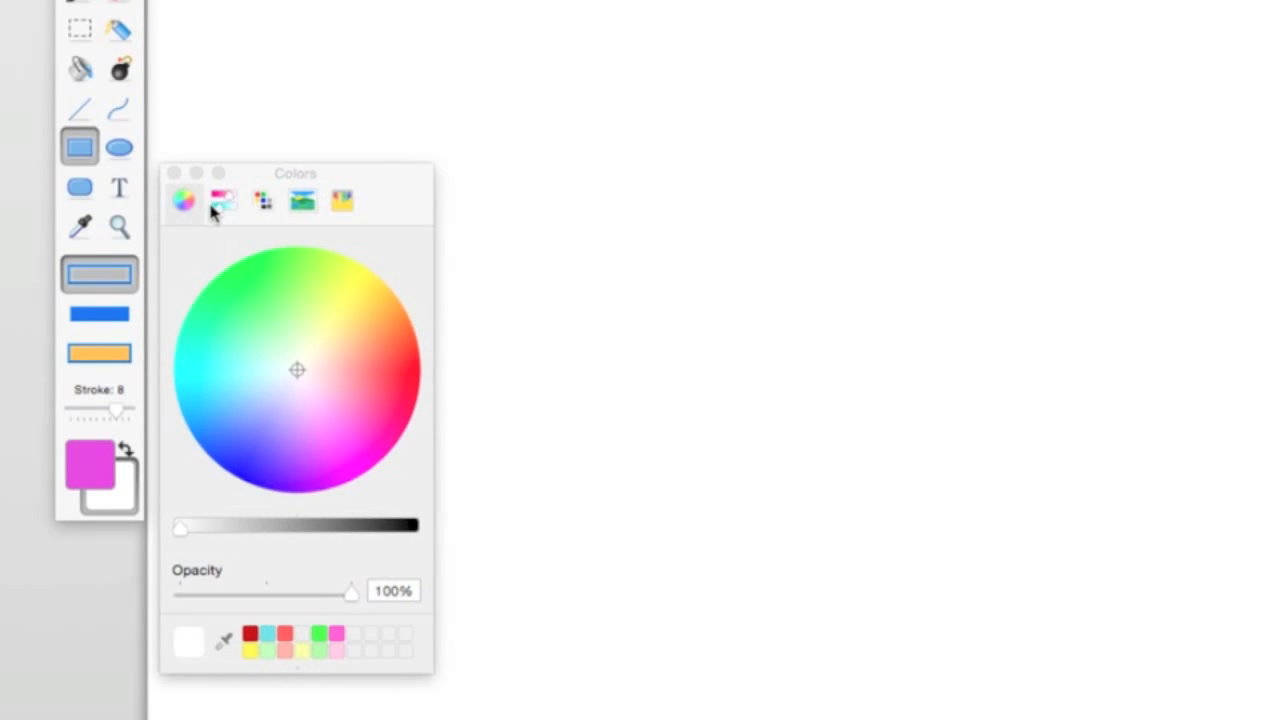
pyautogui.moveTo(263, 170); pyautogui.dragTo(1279, 41)
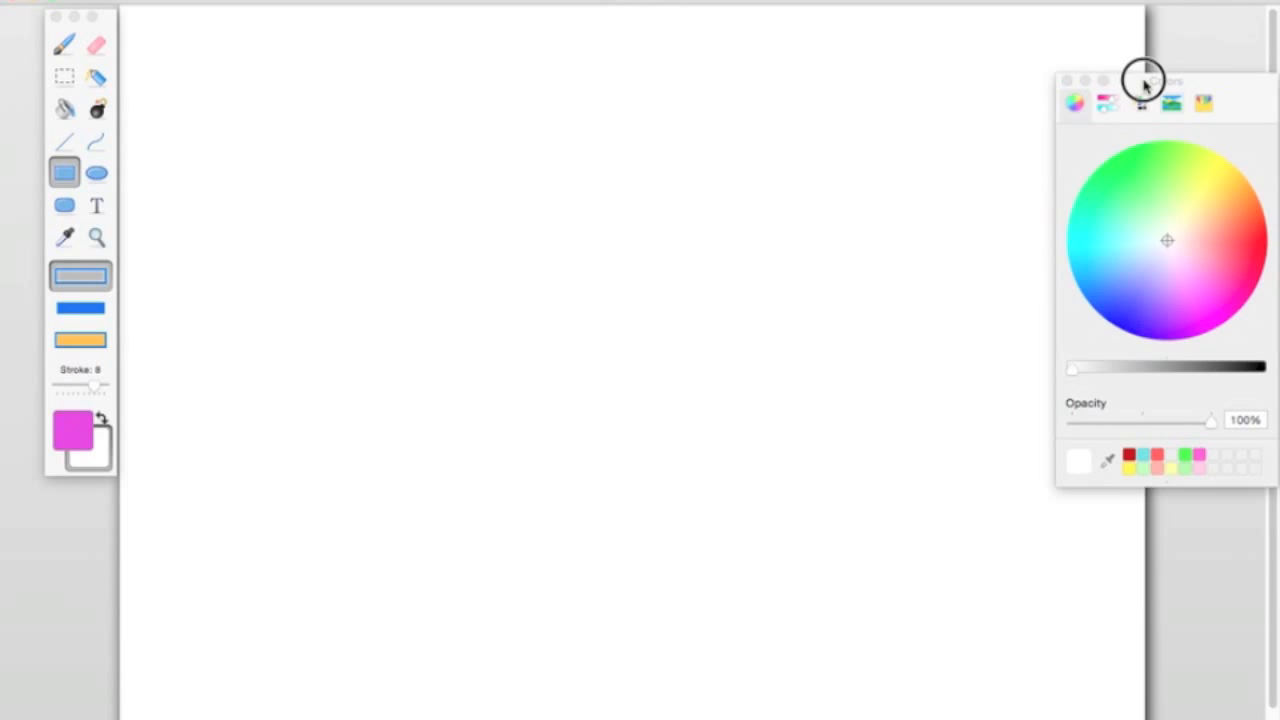
pyautogui.moveTo(1143, 80); pyautogui.dragTo(299, 183)
pyautogui.moveTo(434, 588); pyautogui.dragTo(351, 510)
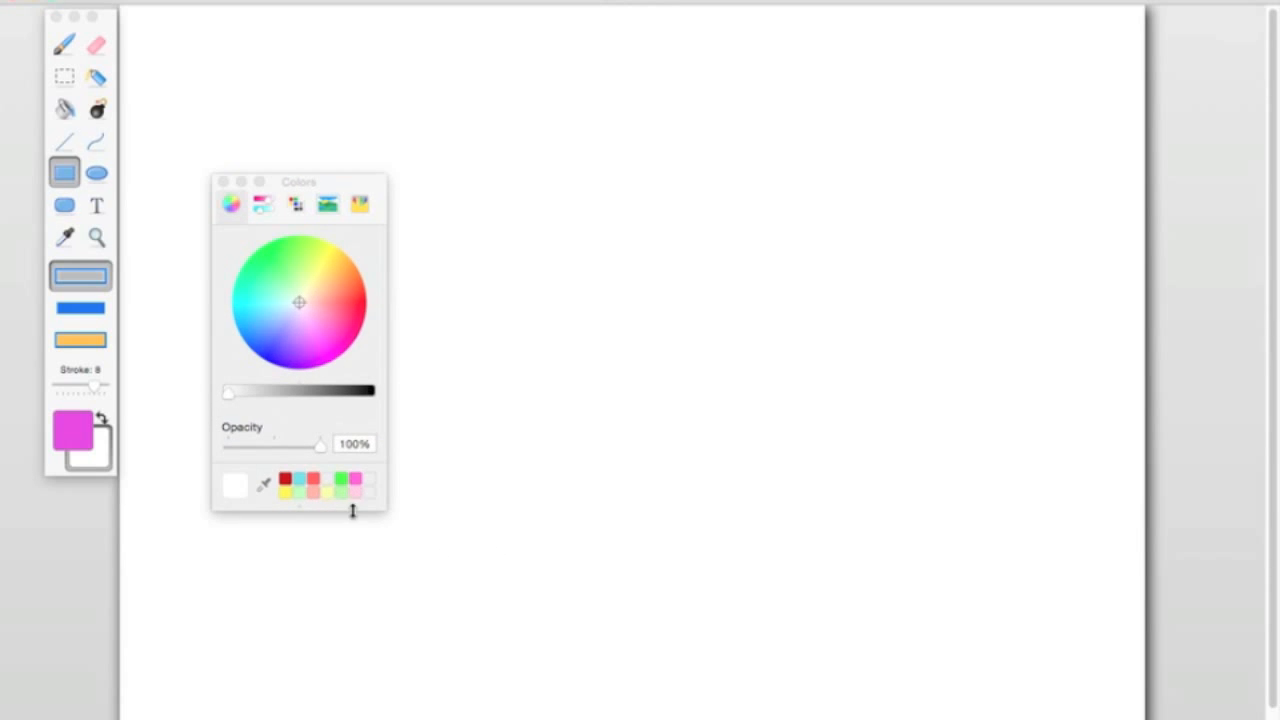
pyautogui.moveTo(340, 196); pyautogui.dragTo(250, 284)
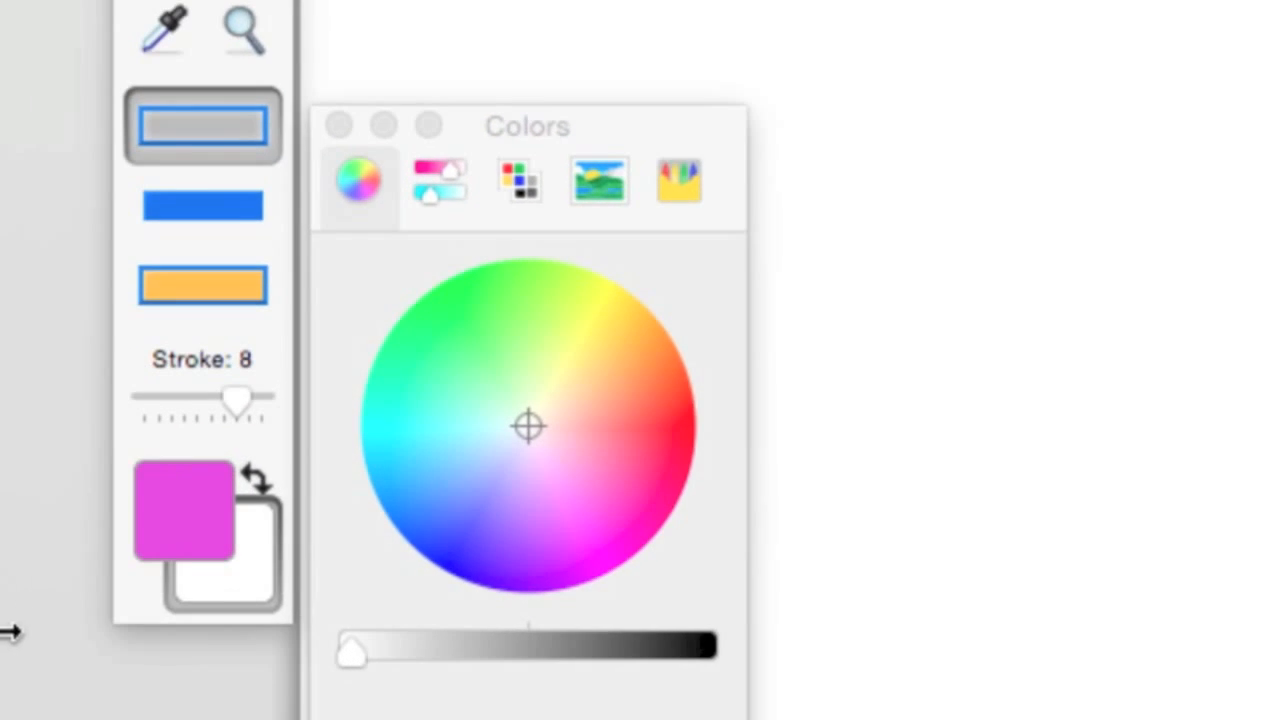
# Step: Set the background color to green on the color wheel and close the Colors window
pyautogui.click(251, 592)
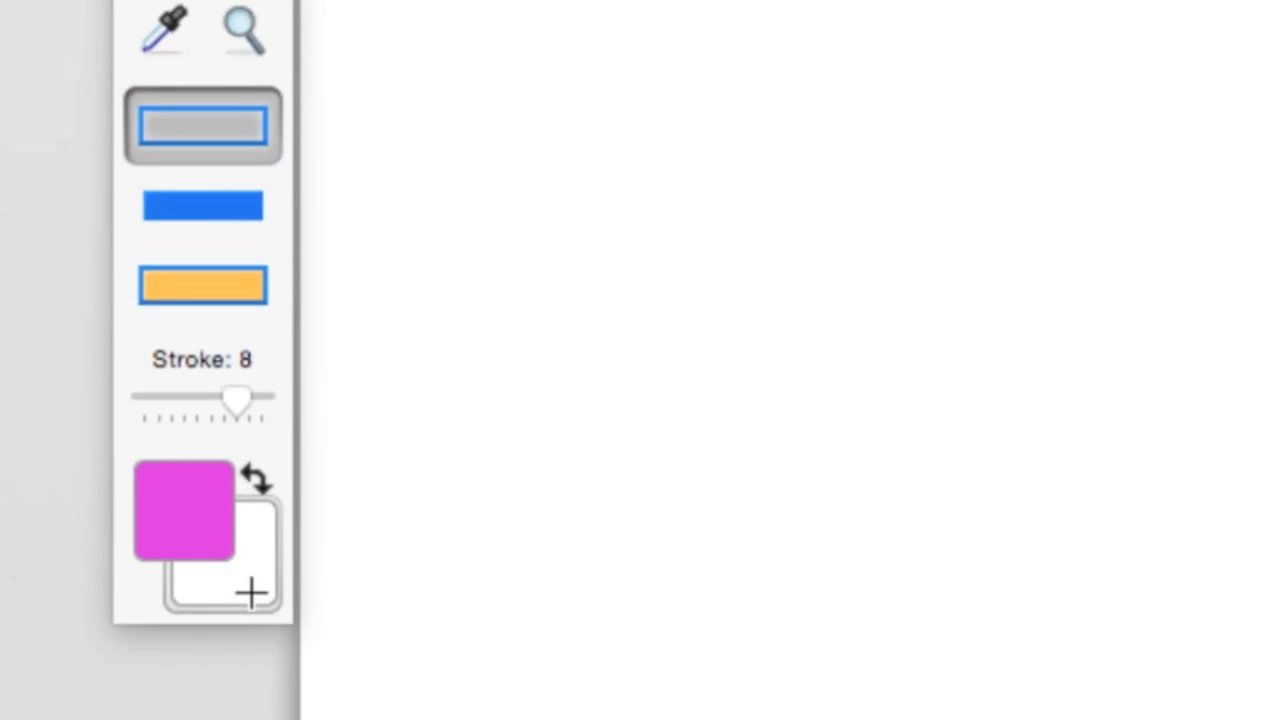
pyautogui.click(251, 592)
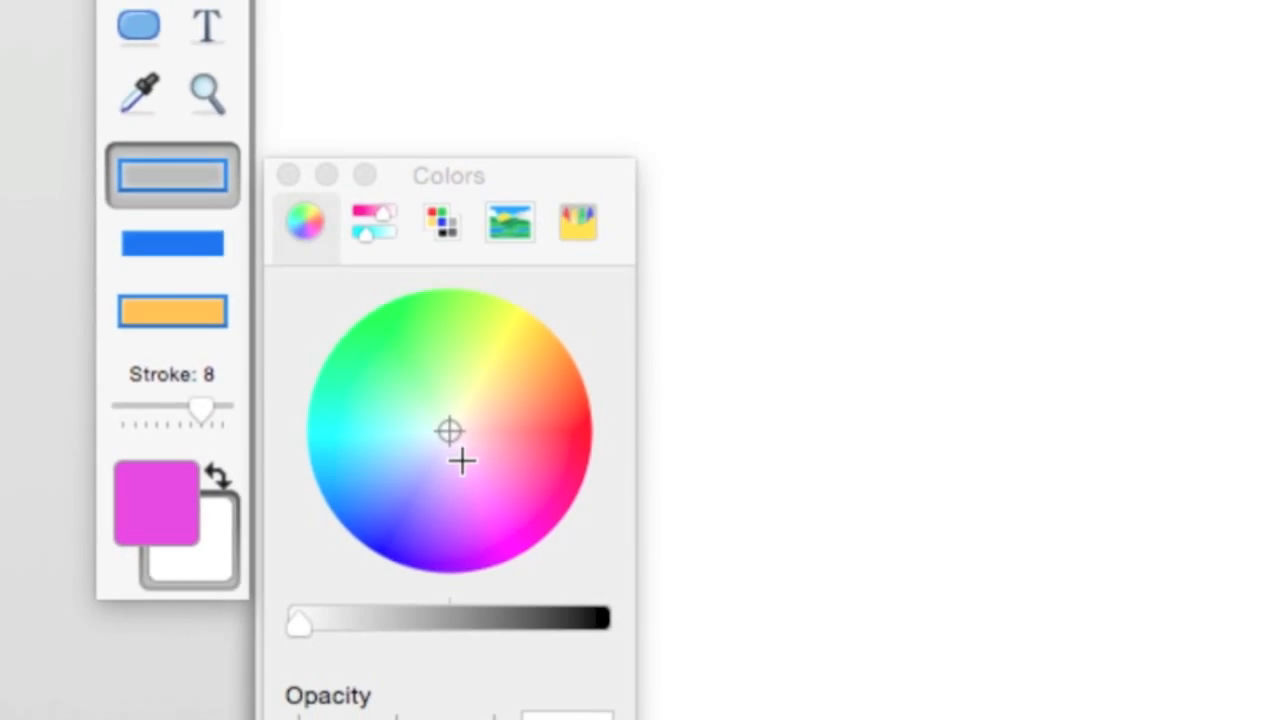
pyautogui.click(336, 346)
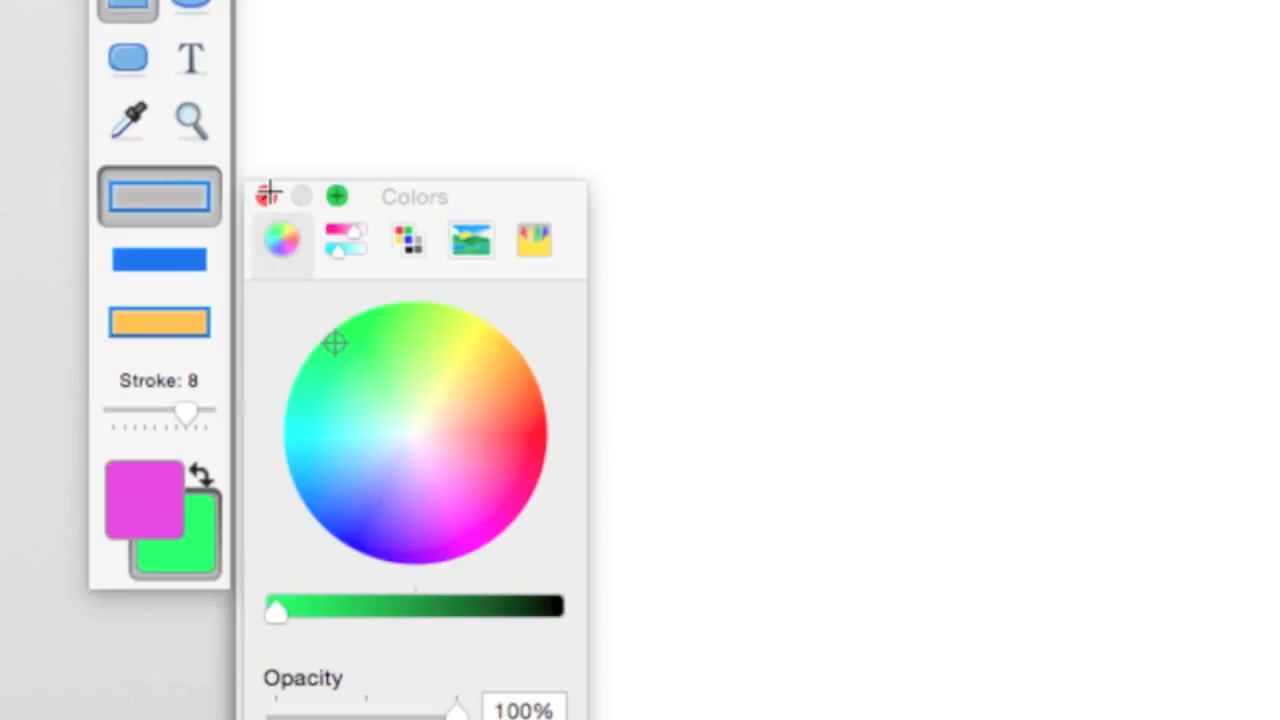
pyautogui.click(203, 558)
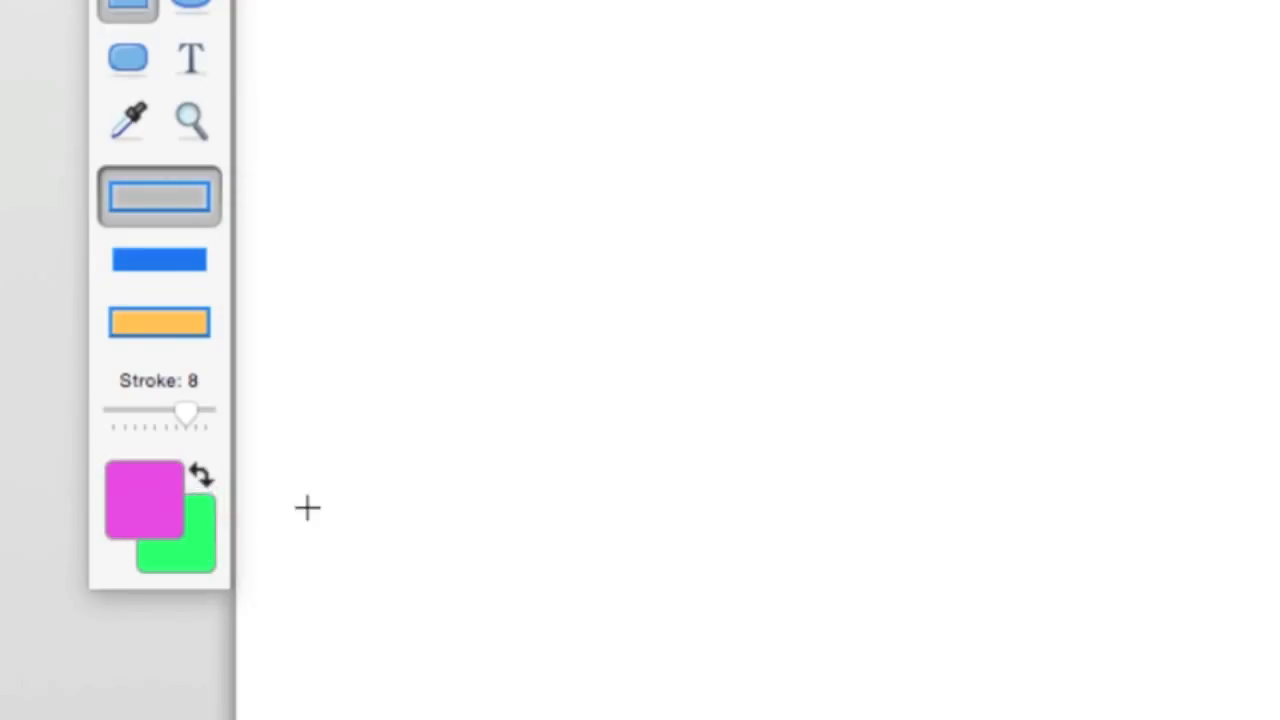
pyautogui.click(173, 556)
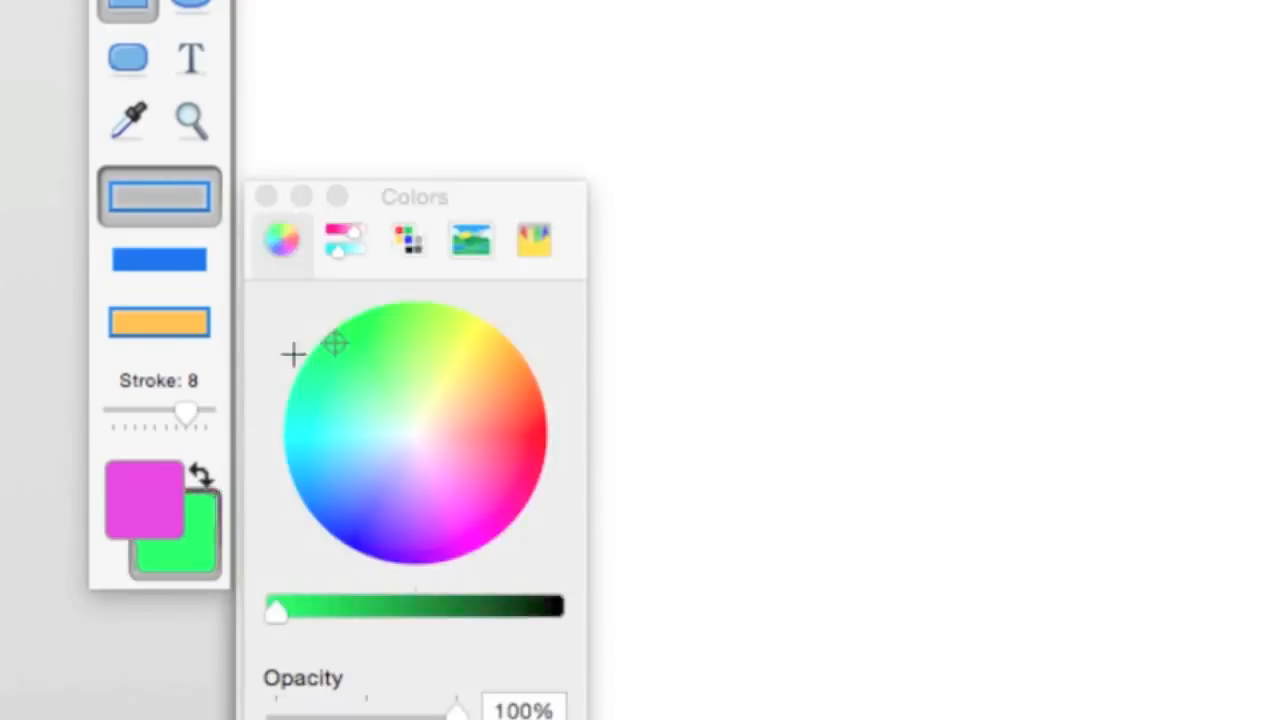
pyautogui.click(267, 194)
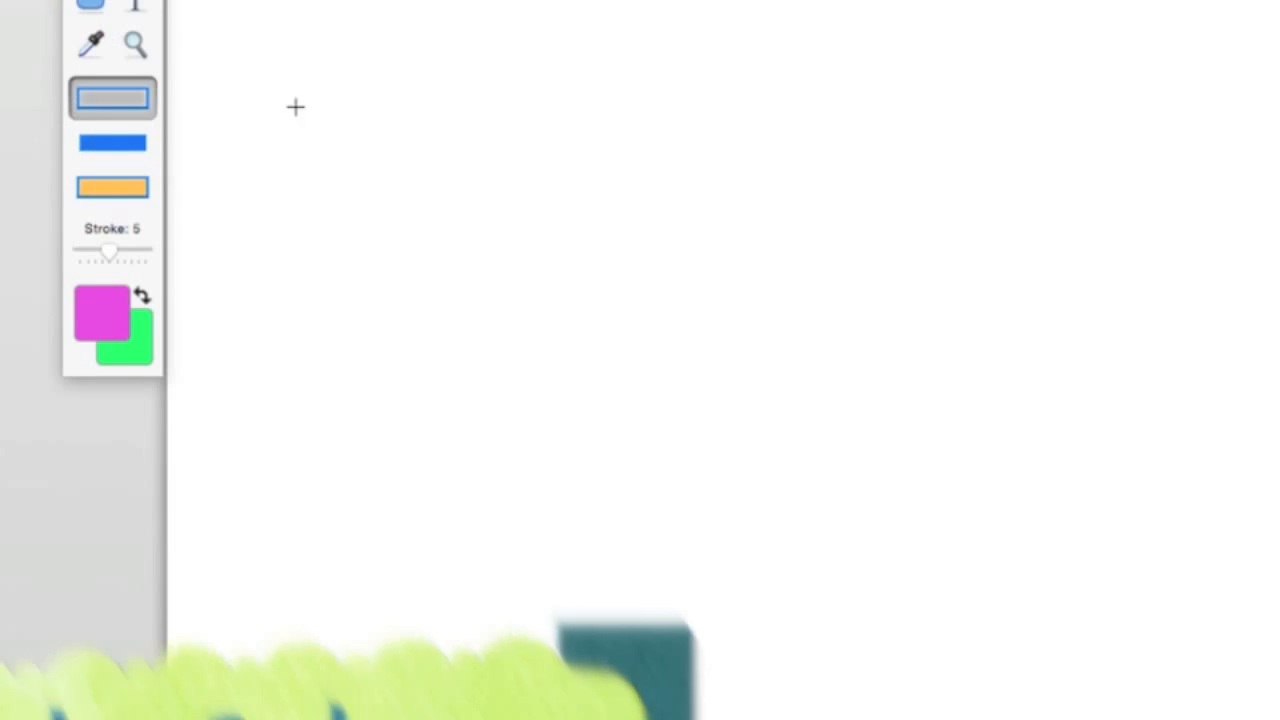
# Step: Draw a magenta rectangle outline at stroke width 5 and a solid magenta rectangle overlapping its lower corner
pyautogui.moveTo(218, 117); pyautogui.dragTo(464, 281)
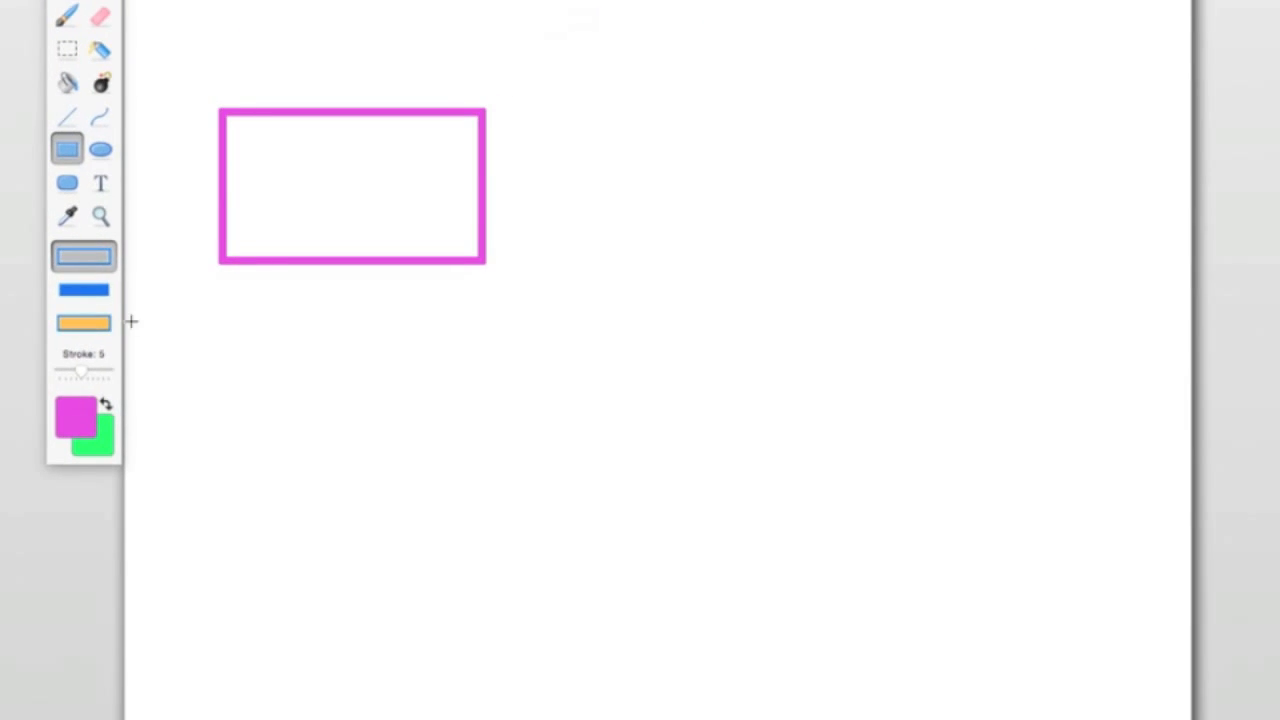
pyautogui.click(83, 290)
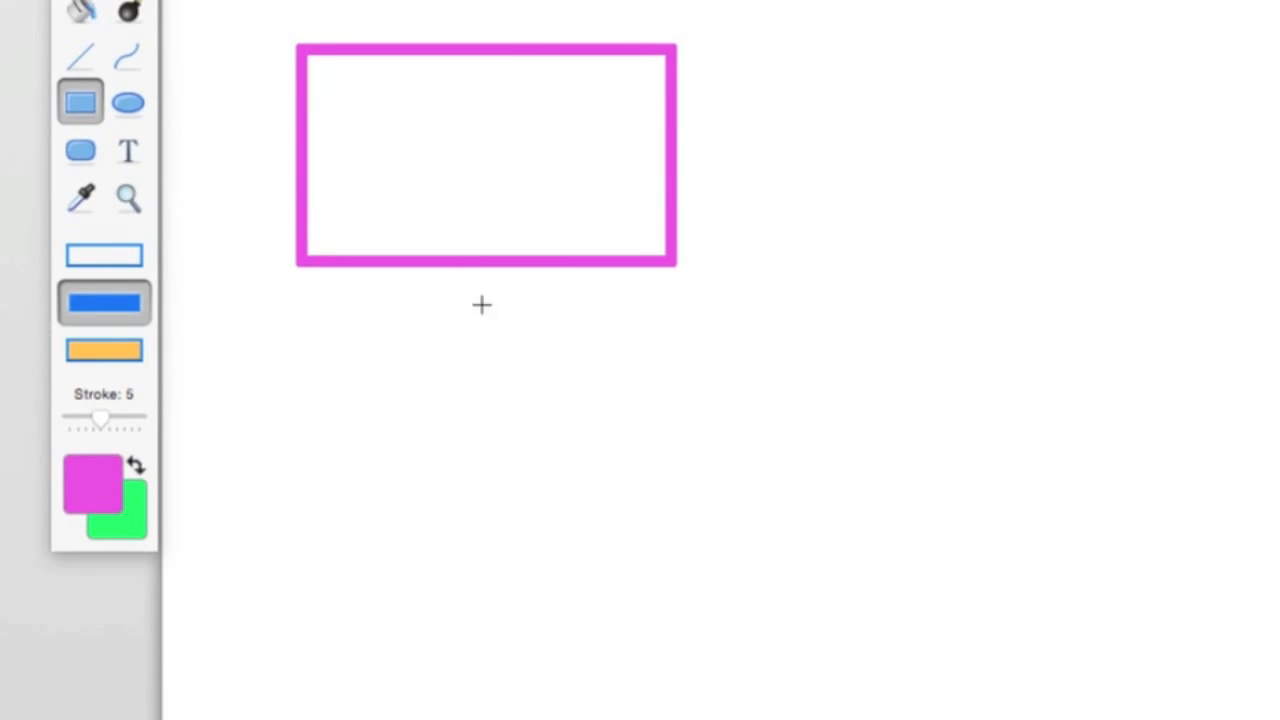
pyautogui.moveTo(532, 190); pyautogui.dragTo(877, 414)
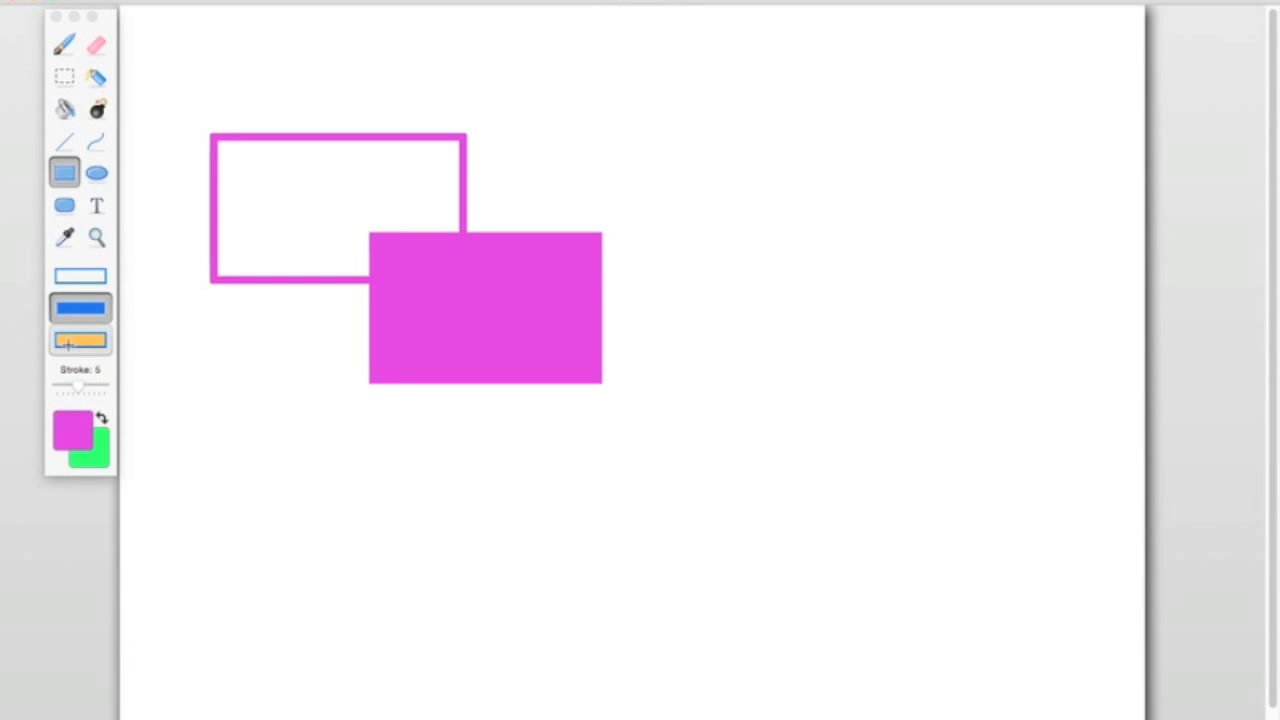
# Step: Draw a rectangle with a magenta border and green fill to the right of the other two rectangles
pyautogui.click(66, 341)
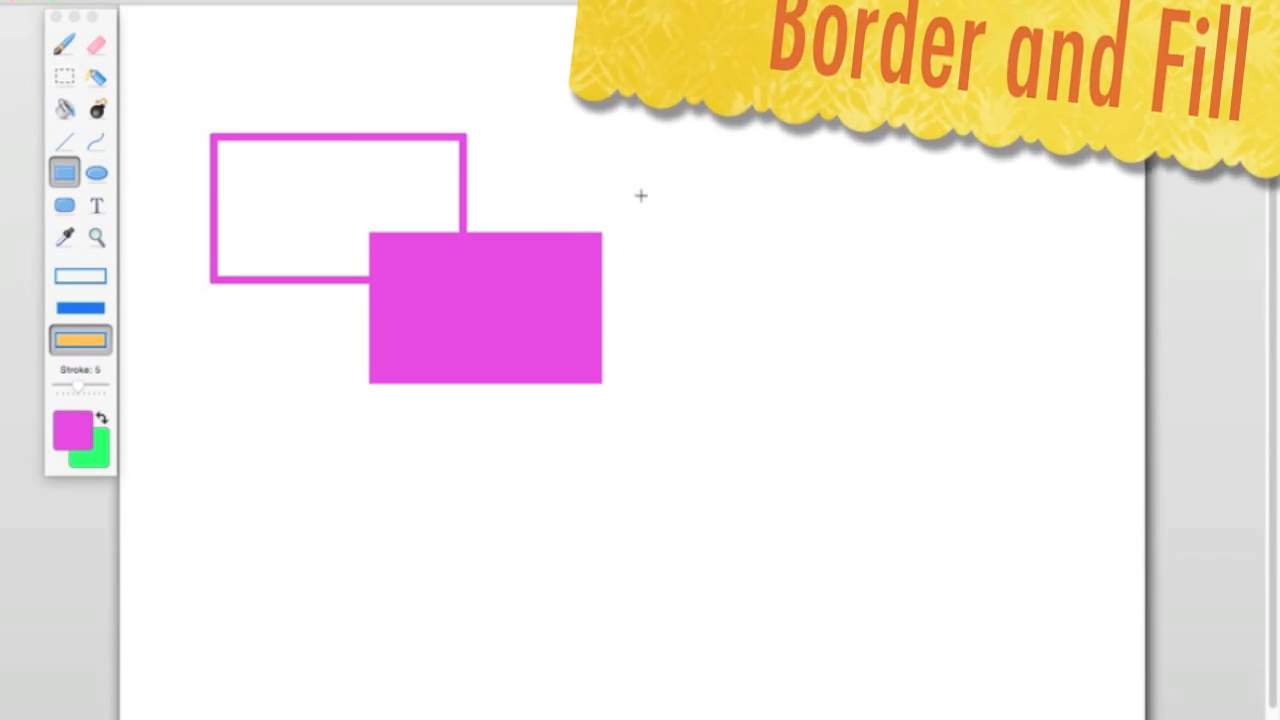
pyautogui.moveTo(668, 189); pyautogui.dragTo(996, 369)
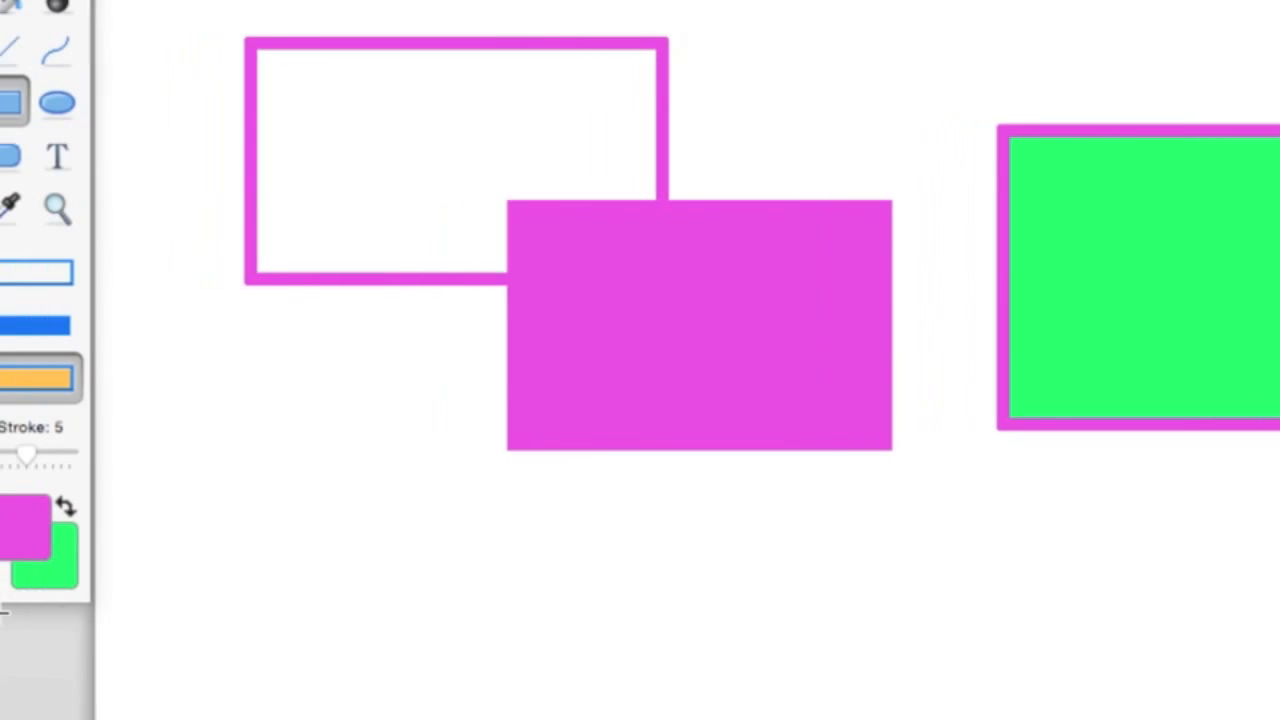
# Step: Open the color settings of the background color and of the foreground color, and close the Colors window without changing either
pyautogui.click(91, 581)
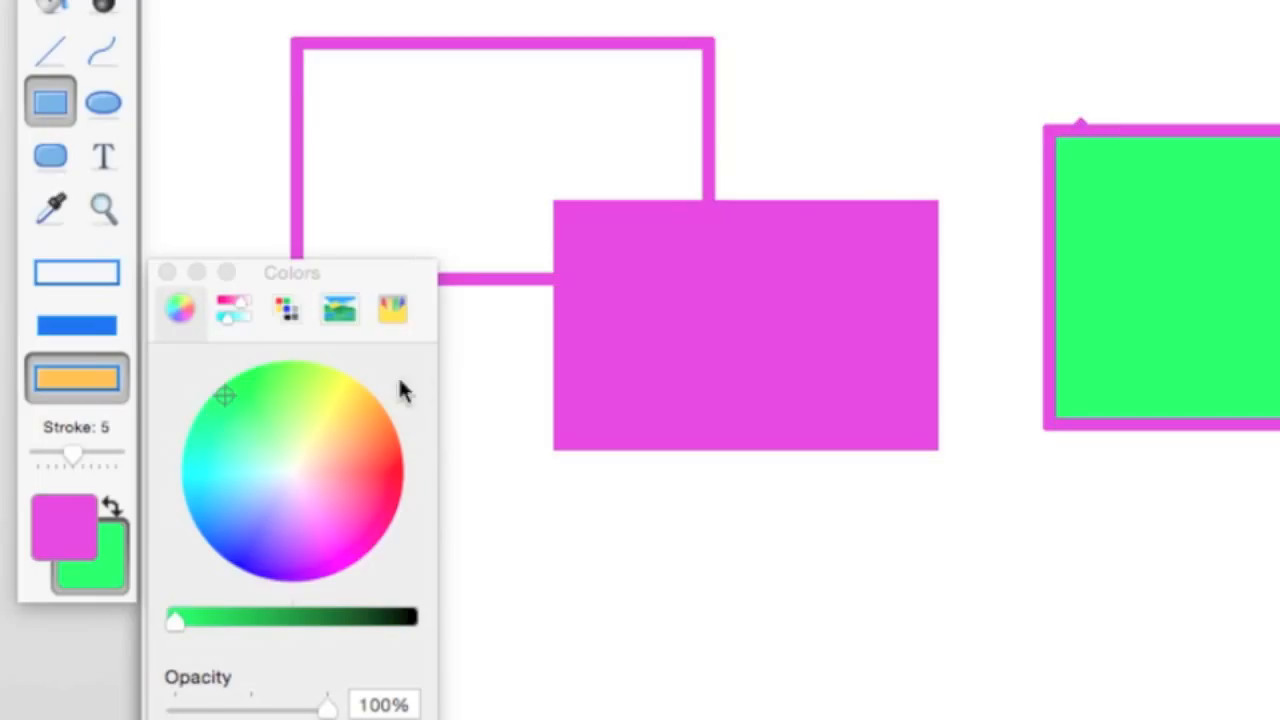
pyautogui.click(69, 529)
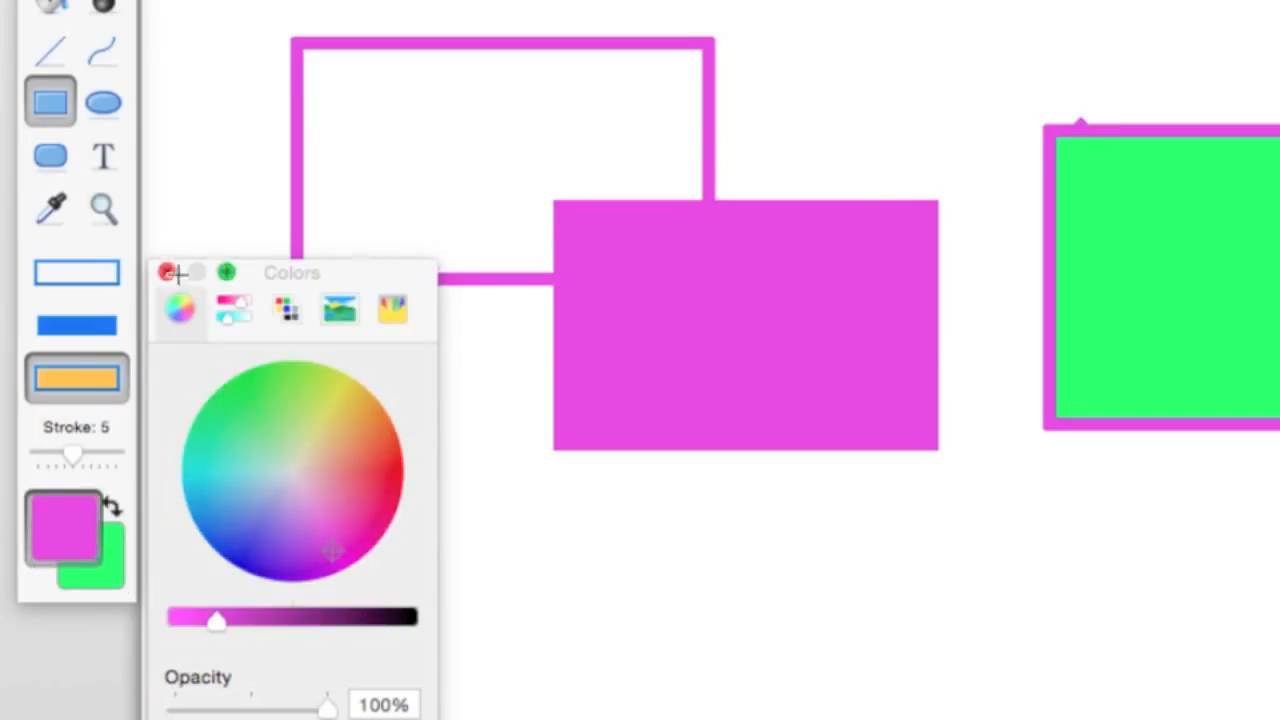
pyautogui.click(165, 273)
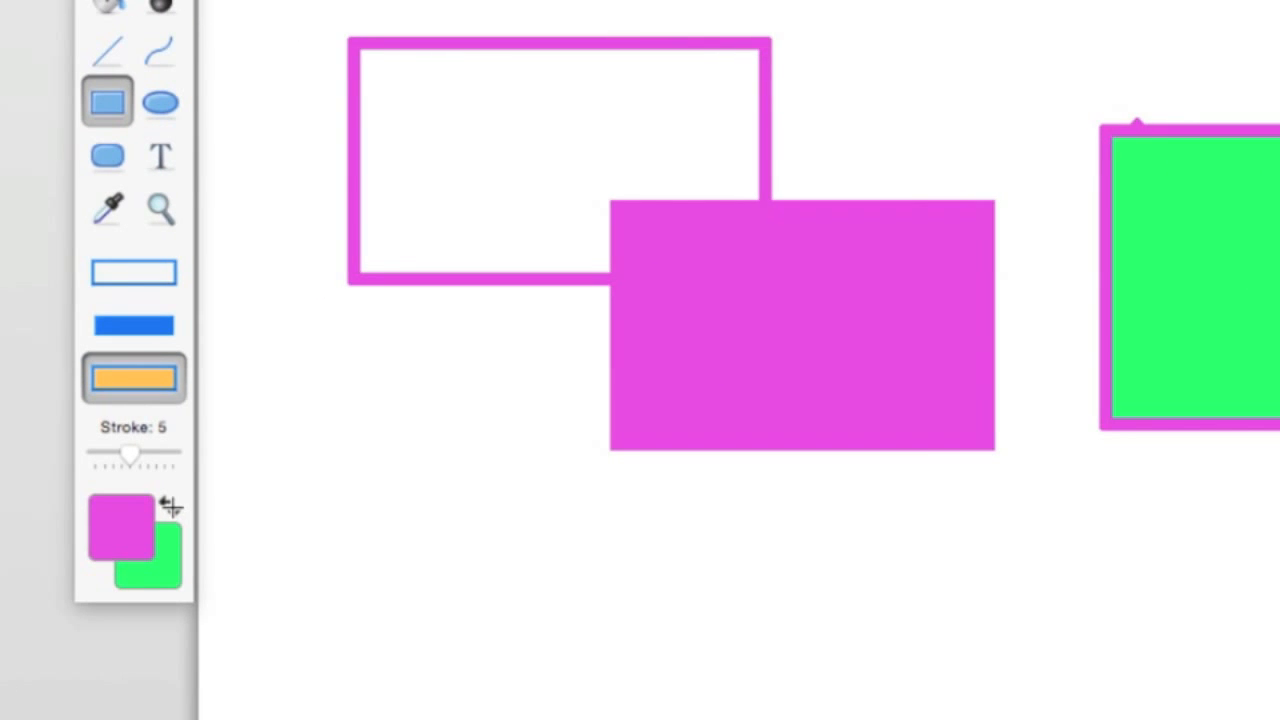
# Step: Swap the foreground and background colors and draw two rectangles with green borders and magenta fill, at stroke widths 5 and 10
pyautogui.click(168, 505)
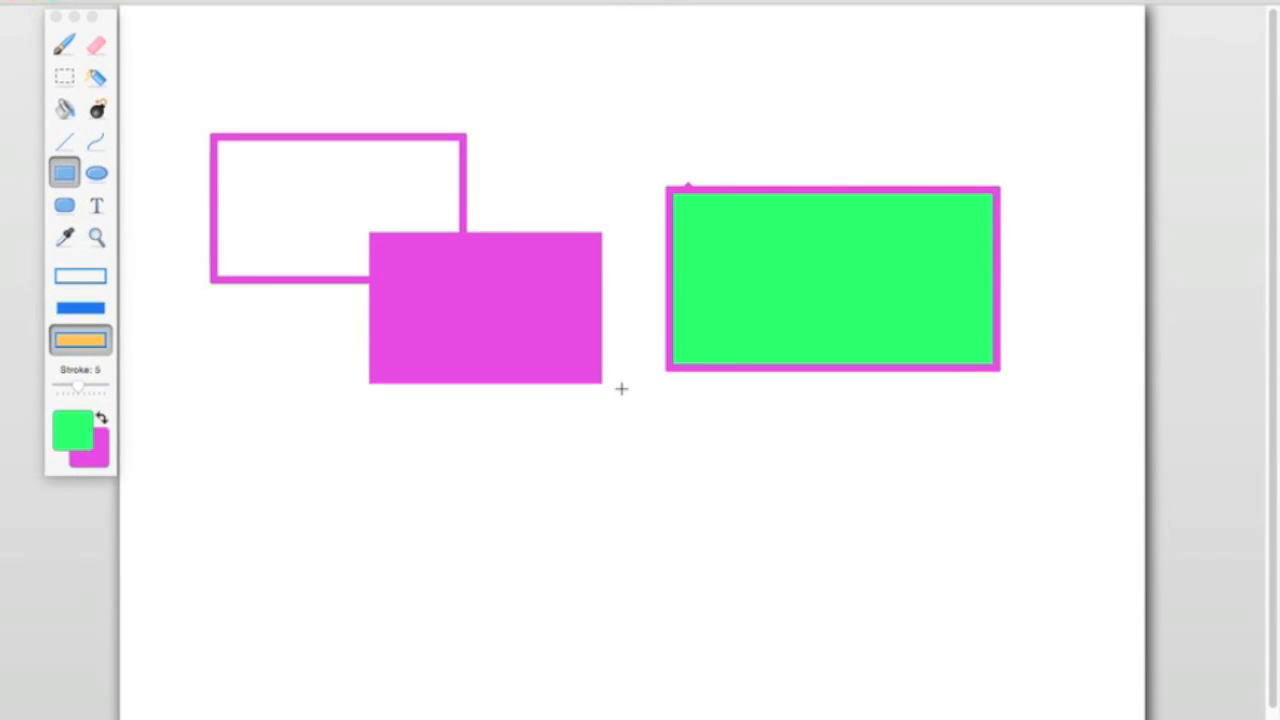
pyautogui.moveTo(536, 436); pyautogui.dragTo(860, 612)
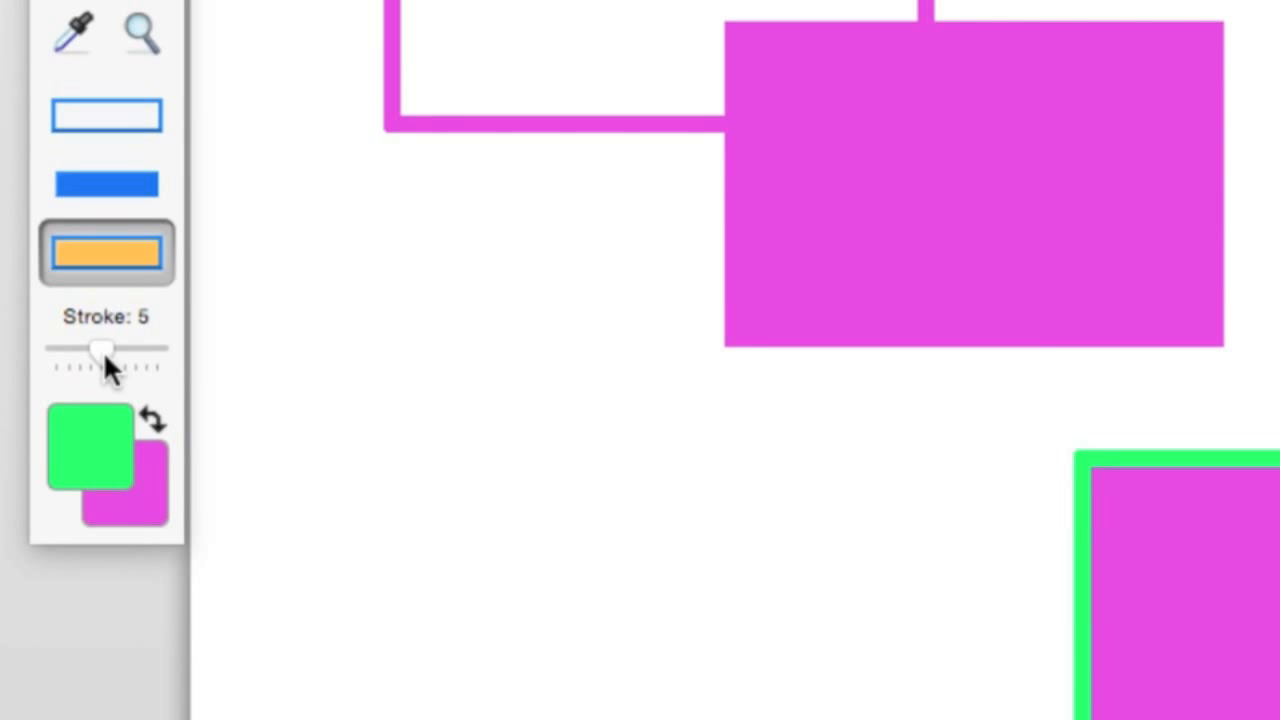
pyautogui.moveTo(100, 354); pyautogui.dragTo(165, 350)
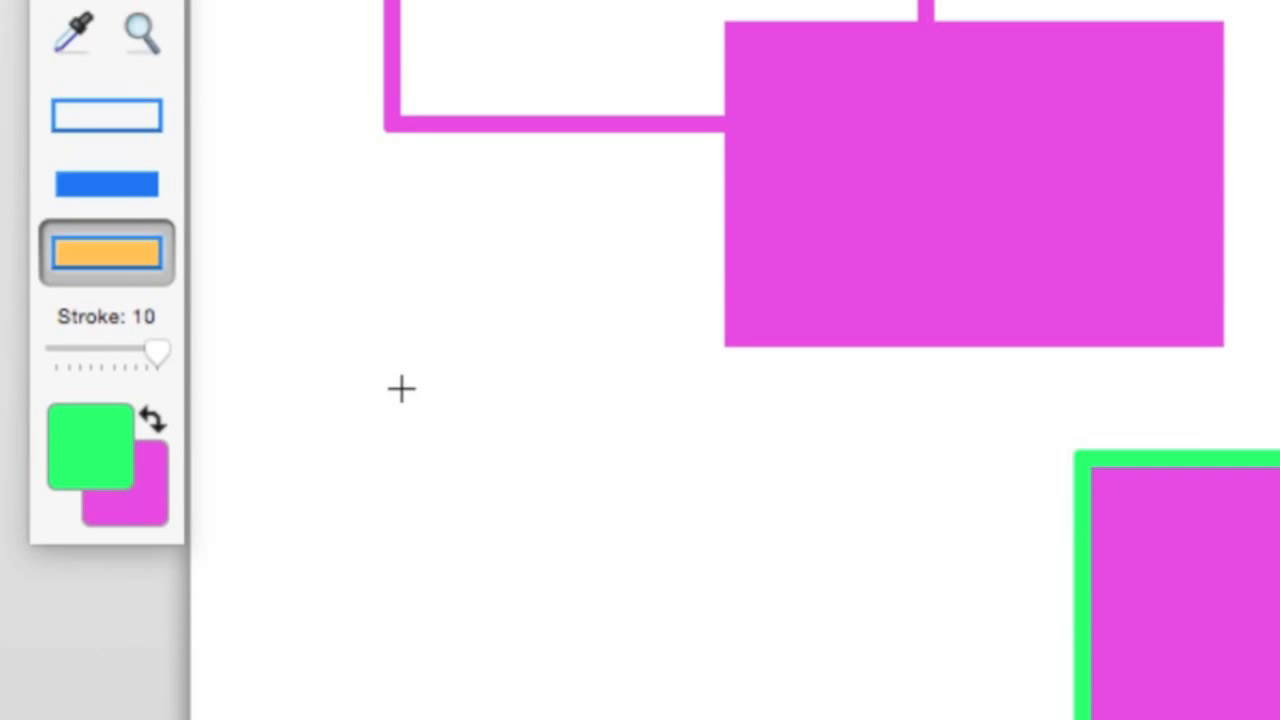
pyautogui.moveTo(358, 316); pyautogui.dragTo(928, 710)
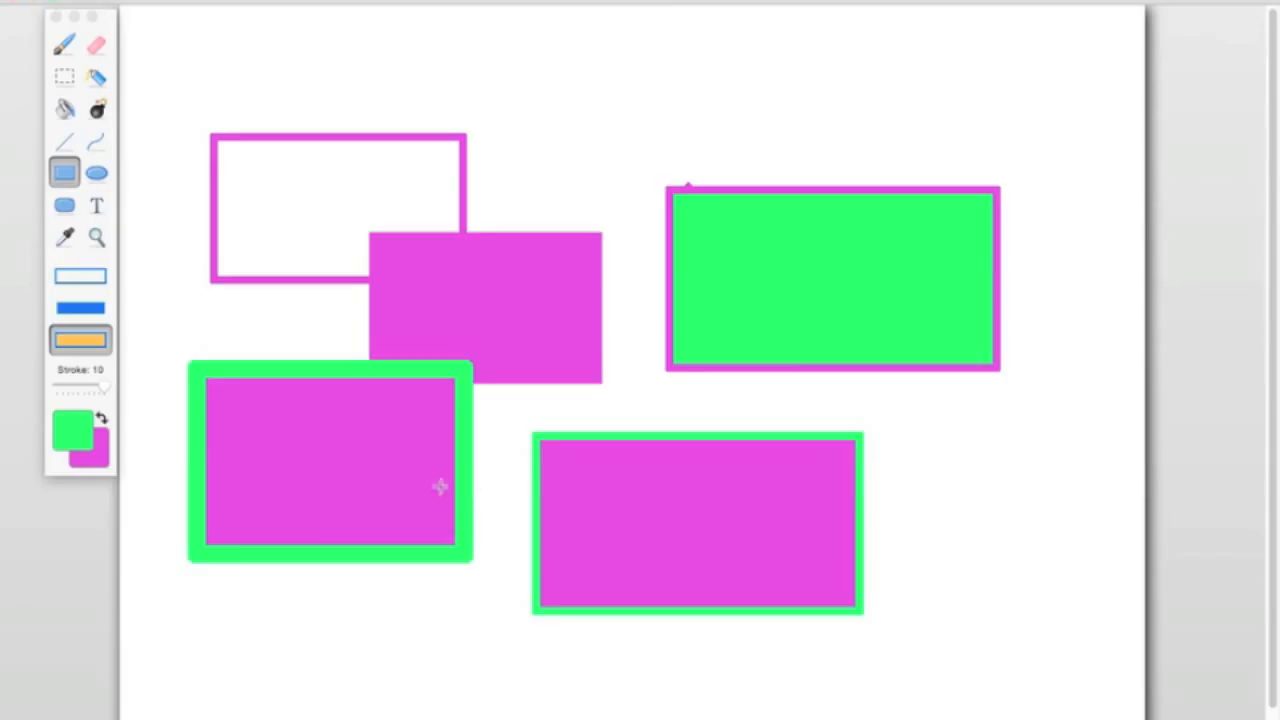
# Step: Set the stroke width to 1 and draw two small rectangles, one inside the thick-bordered rectangle and one below it
pyautogui.moveTo(108, 385); pyautogui.dragTo(52, 384)
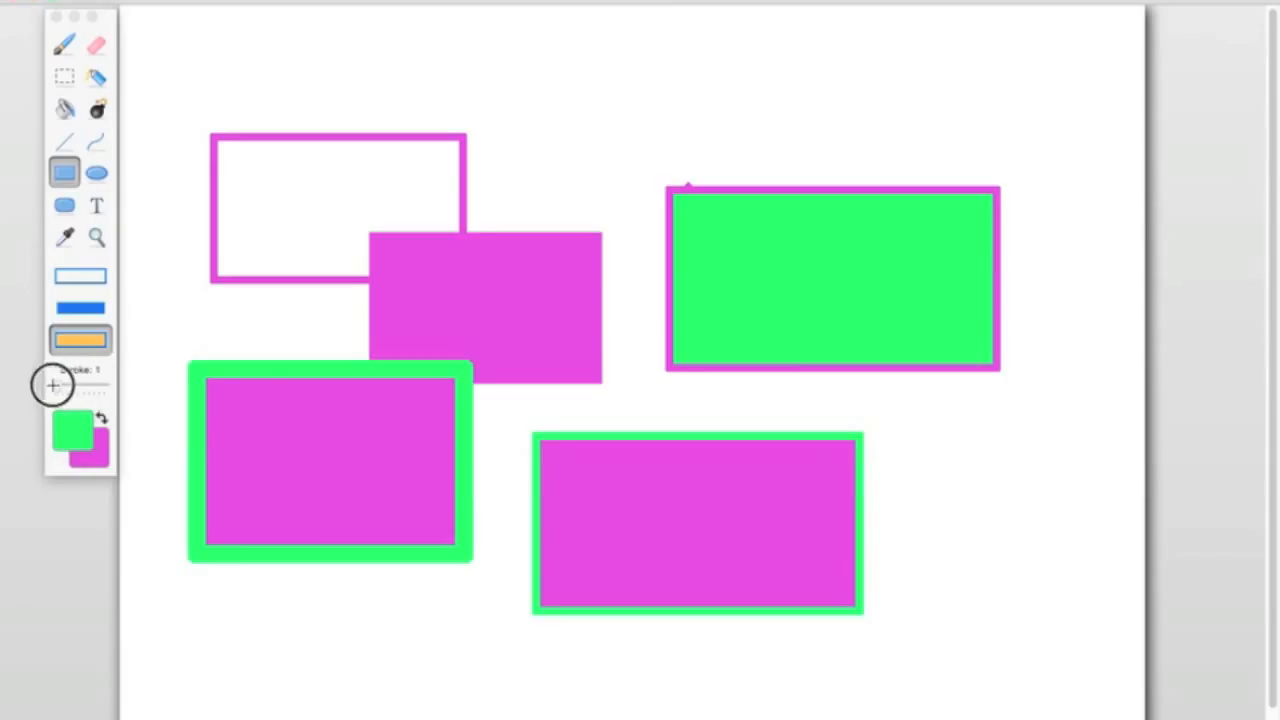
pyautogui.moveTo(294, 420); pyautogui.dragTo(402, 507)
pyautogui.moveTo(370, 625); pyautogui.dragTo(506, 704)
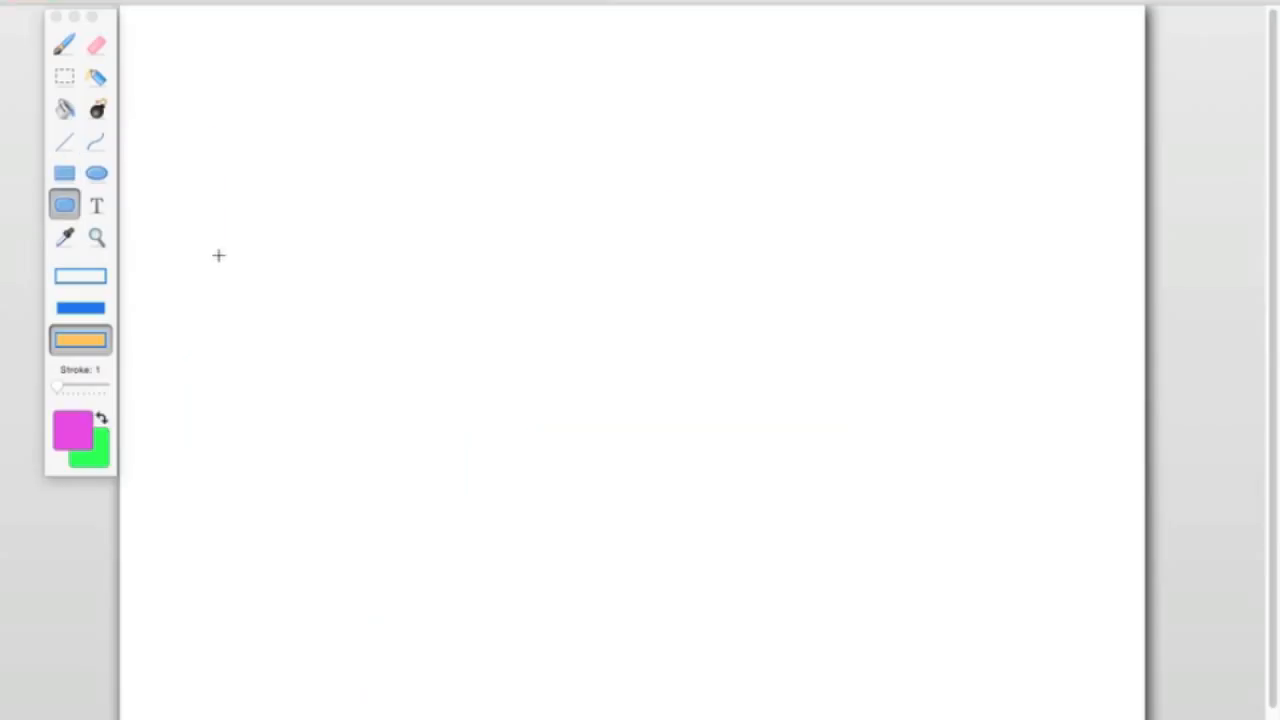
# Step: Draw two overlapping rounded rectangles with magenta borders and green fill, the first at stroke width 1 and the second at 6
pyautogui.click(279, 189)
pyautogui.moveTo(279, 189); pyautogui.dragTo(522, 391)
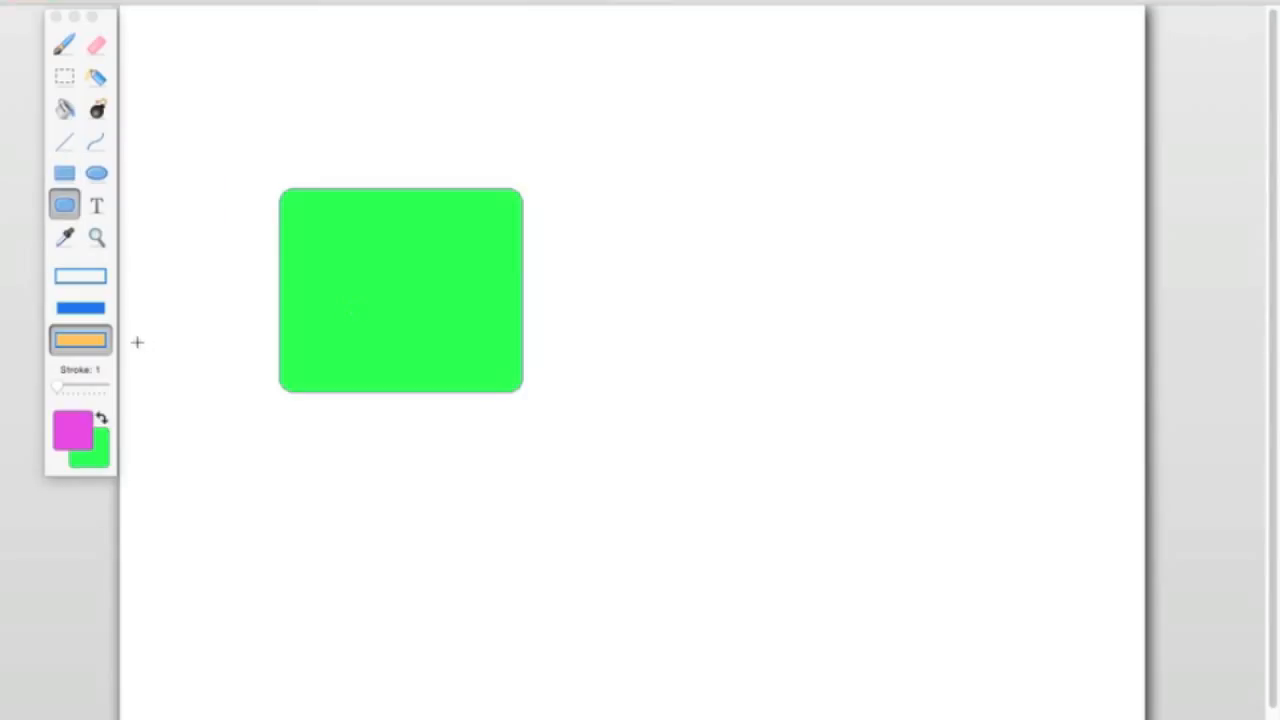
pyautogui.moveTo(294, 134); pyautogui.dragTo(531, 264)
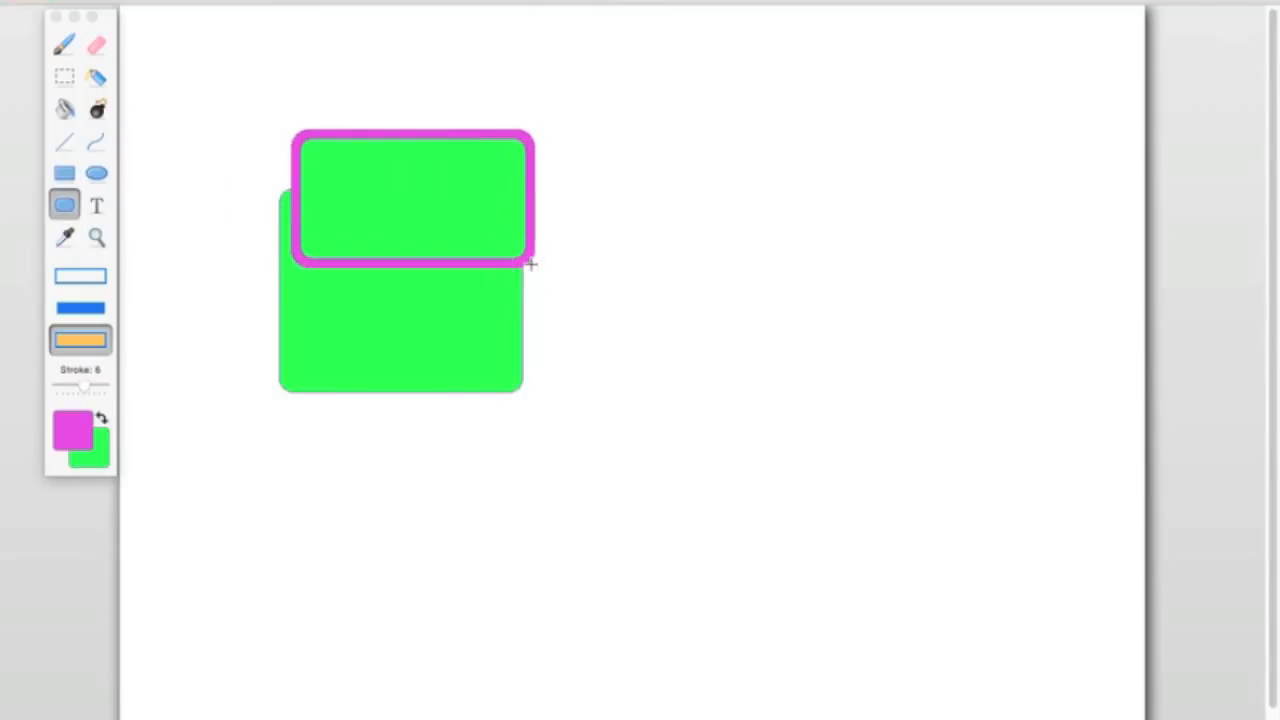
# Step: Draw a tall narrow ellipse, a wide flat ellipse and a perfect circle beside the rounded rectangles
pyautogui.click(96, 173)
pyautogui.moveTo(641, 197); pyautogui.dragTo(686, 570)
pyautogui.moveTo(717, 134); pyautogui.dragTo(976, 206)
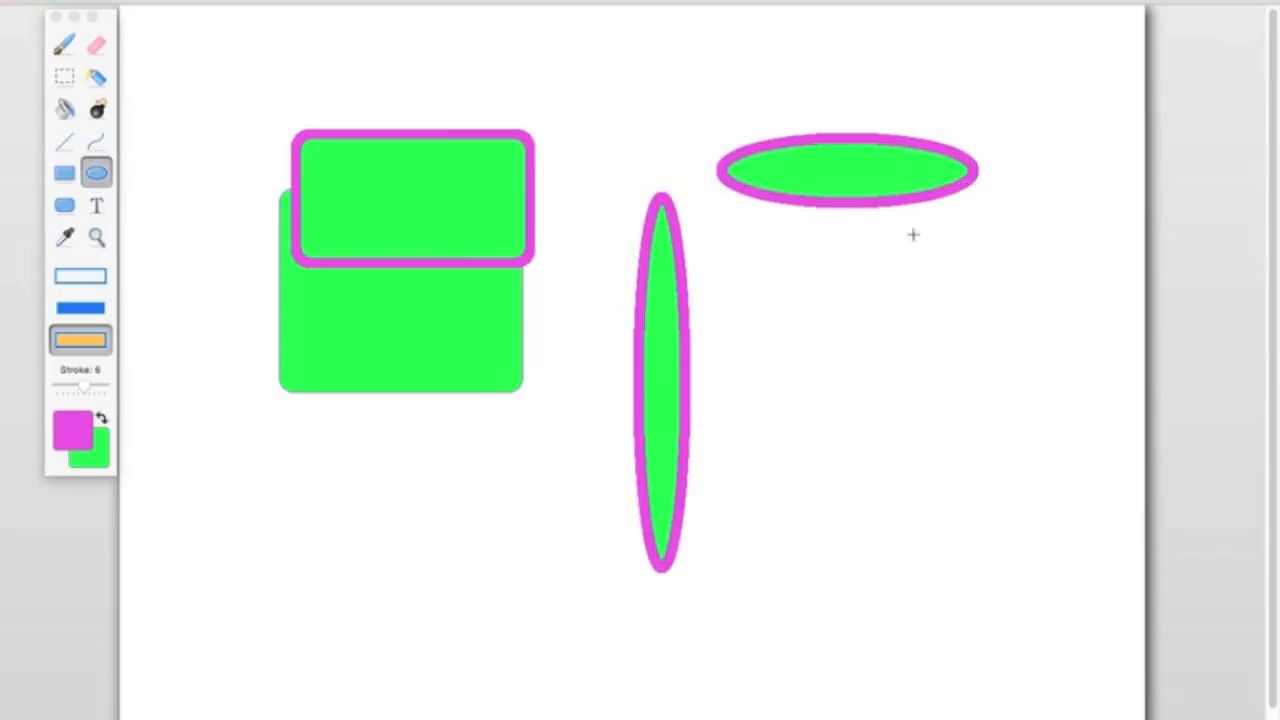
pyautogui.moveTo(792, 289); pyautogui.dragTo(1068, 534)
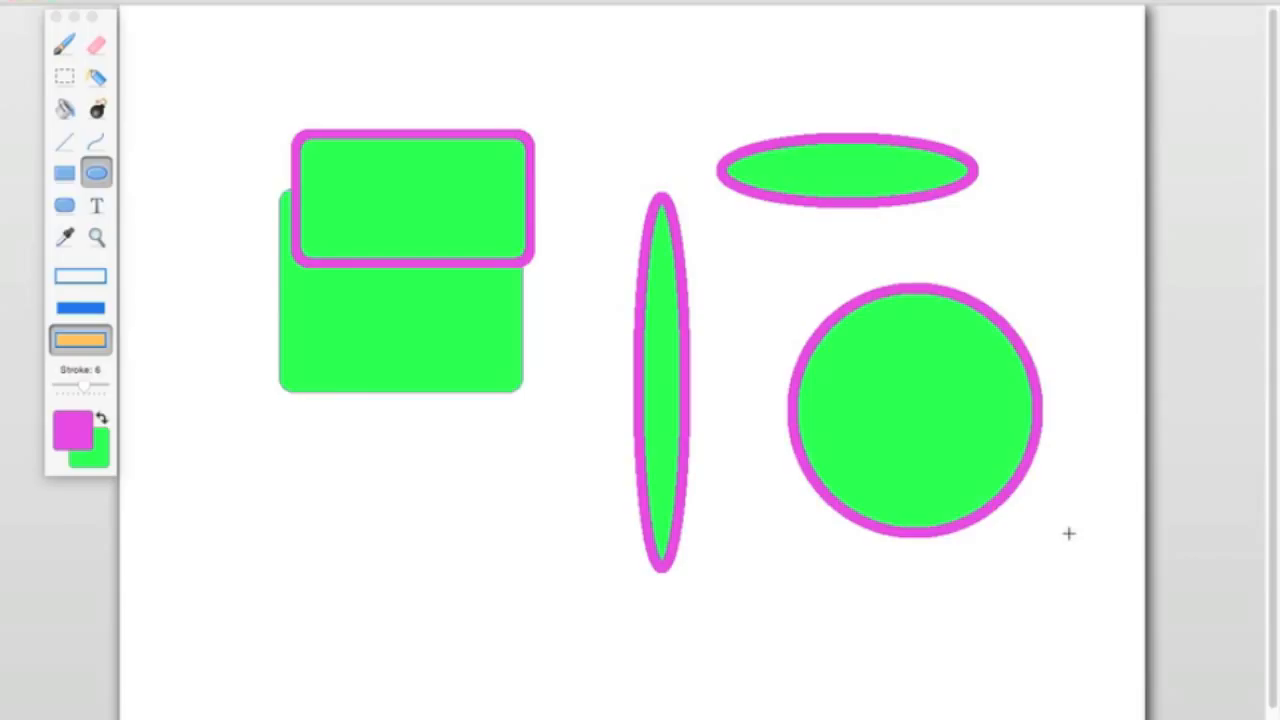
# Step: Draw a long flat rectangle and a perfect square with sharp corners below the rounded rectangles
pyautogui.click(64, 174)
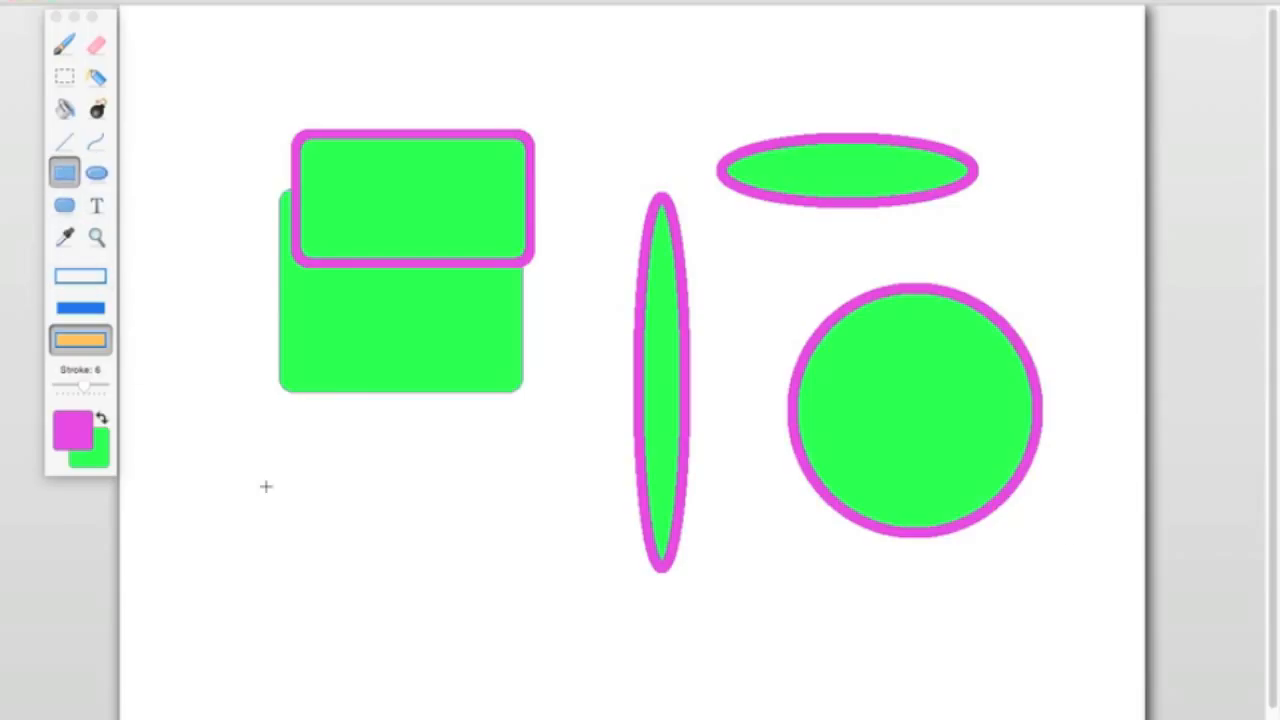
pyautogui.moveTo(248, 483); pyautogui.dragTo(465, 497)
pyautogui.moveTo(384, 541); pyautogui.dragTo(566, 702)
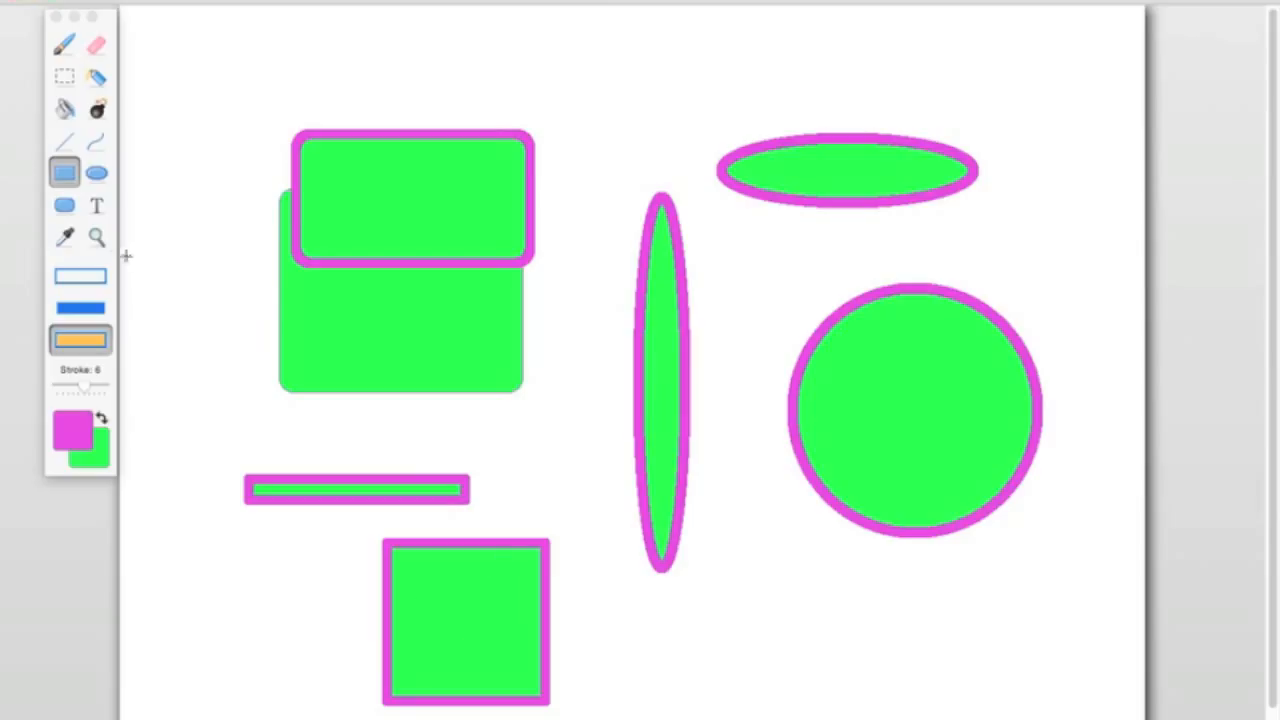
# Step: Draw a rounded square and a tall narrow rounded rectangle over the ellipses
pyautogui.click(64, 205)
pyautogui.moveTo(590, 97); pyautogui.dragTo(806, 310)
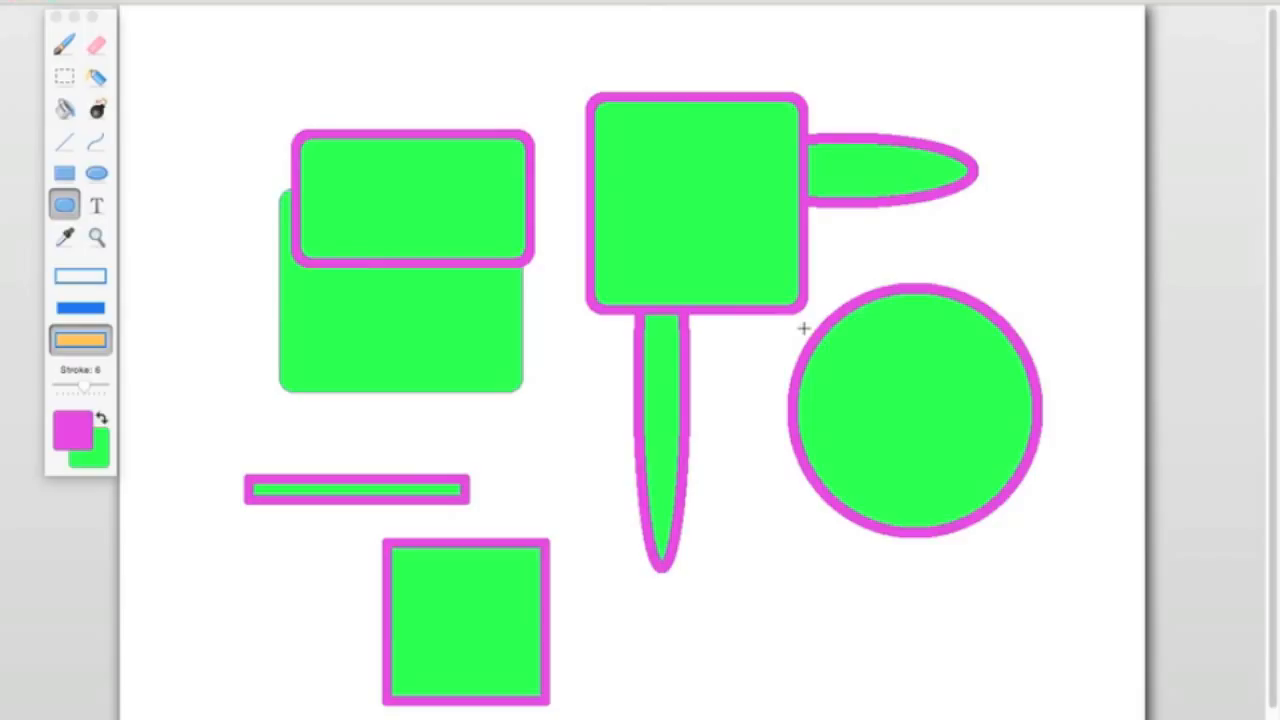
pyautogui.moveTo(849, 89); pyautogui.dragTo(922, 313)
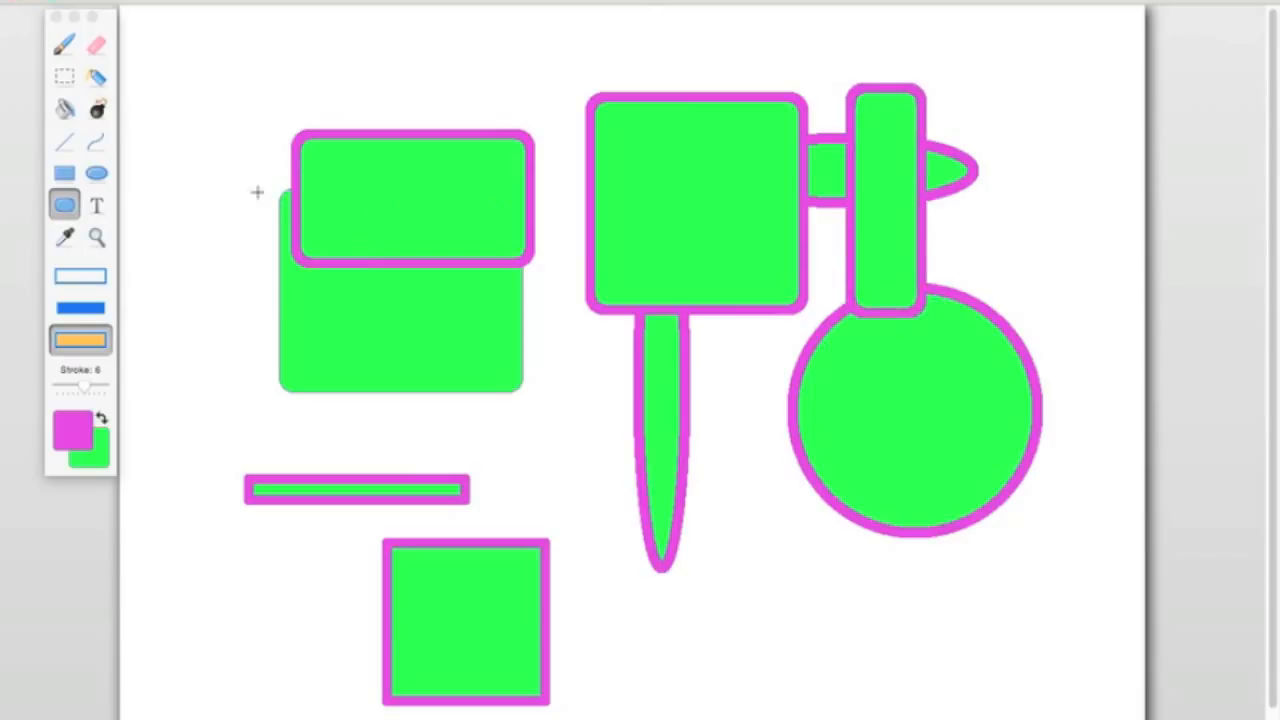
# Step: Clear the canvas to magenta with the Bomb, swap the foreground and background colors, and bomb it again to green
pyautogui.click(97, 109)
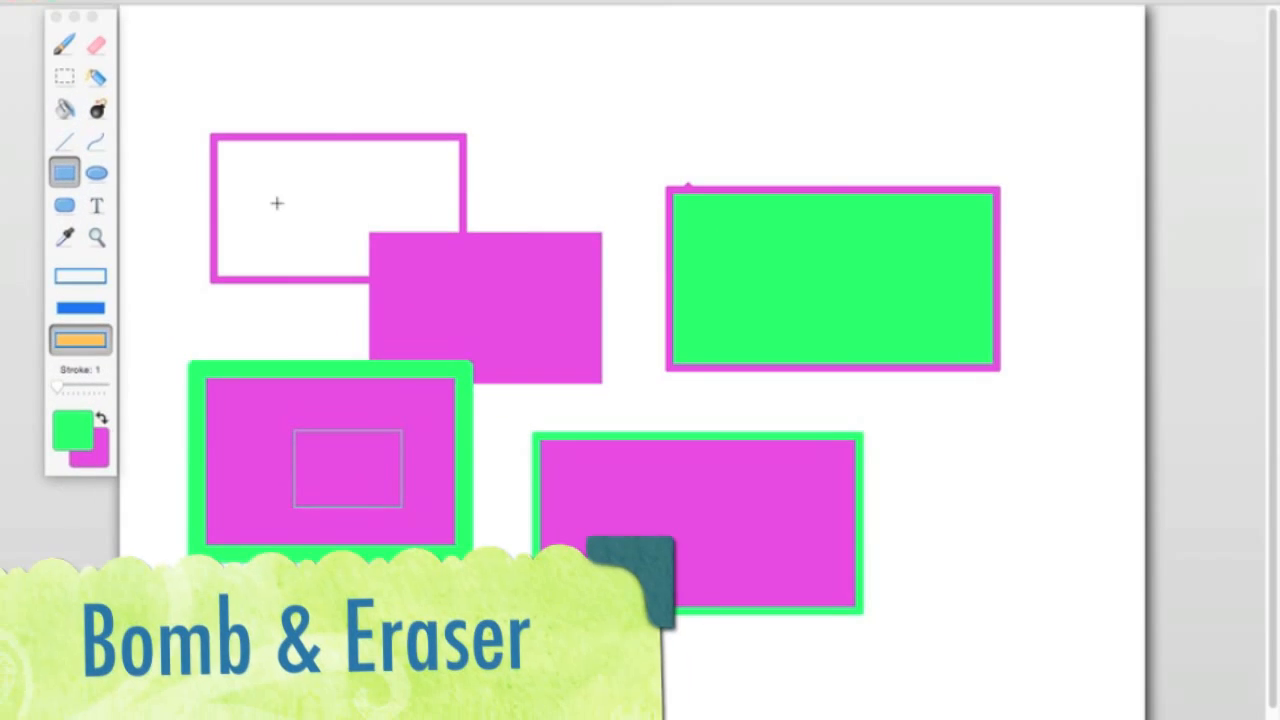
pyautogui.click(97, 109)
pyautogui.click(249, 264)
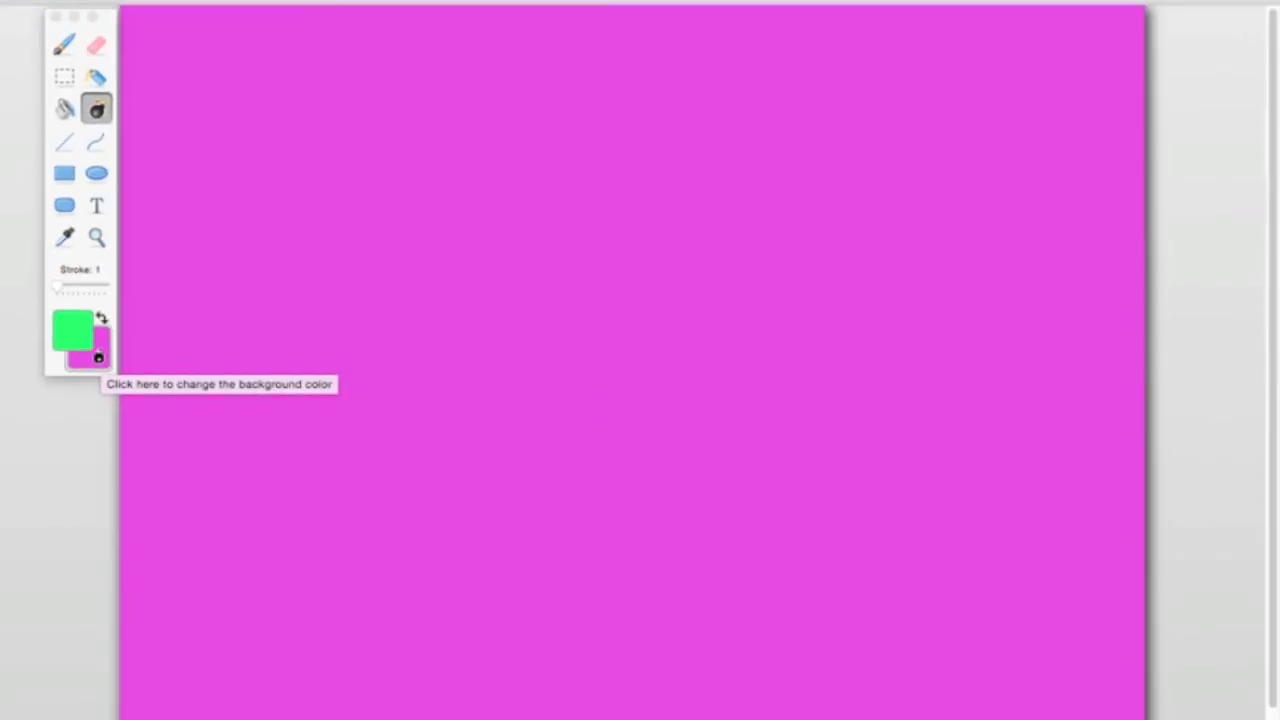
pyautogui.click(101, 318)
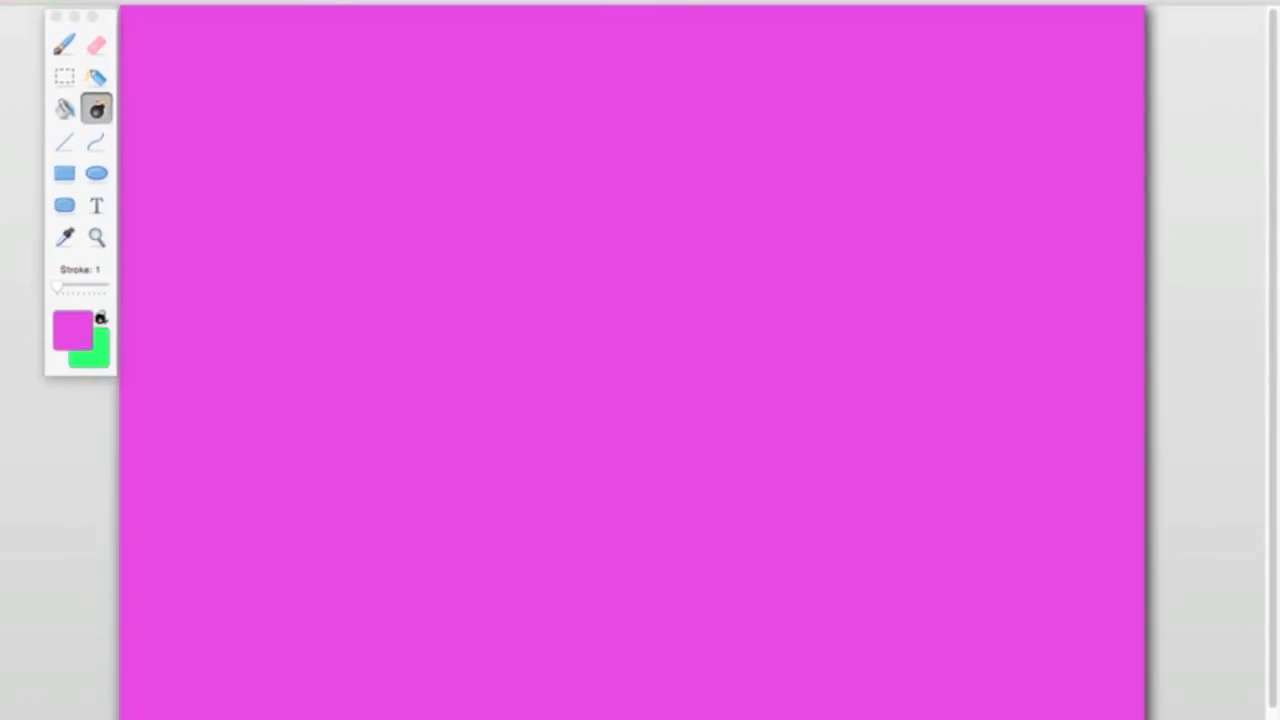
pyautogui.click(597, 260)
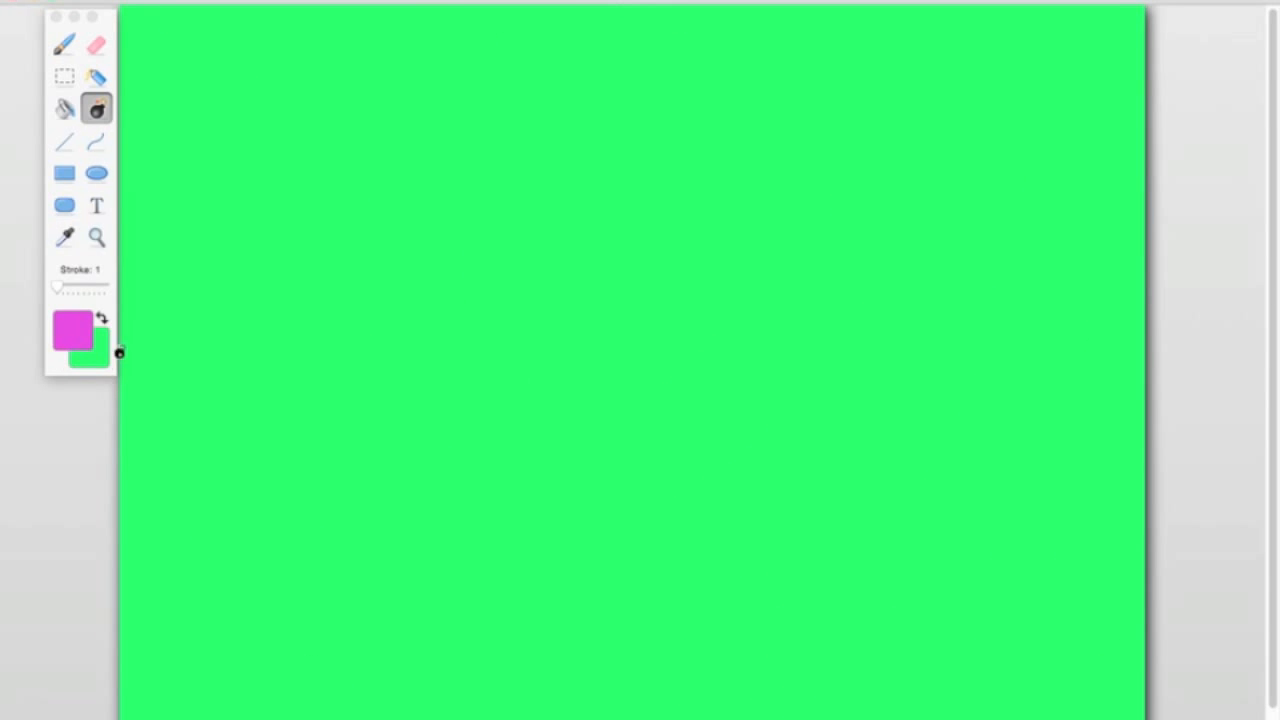
# Step: Set the background color to the Snow crayon, clear the canvas to white with the Bomb, and close the Colors window
pyautogui.click(104, 351)
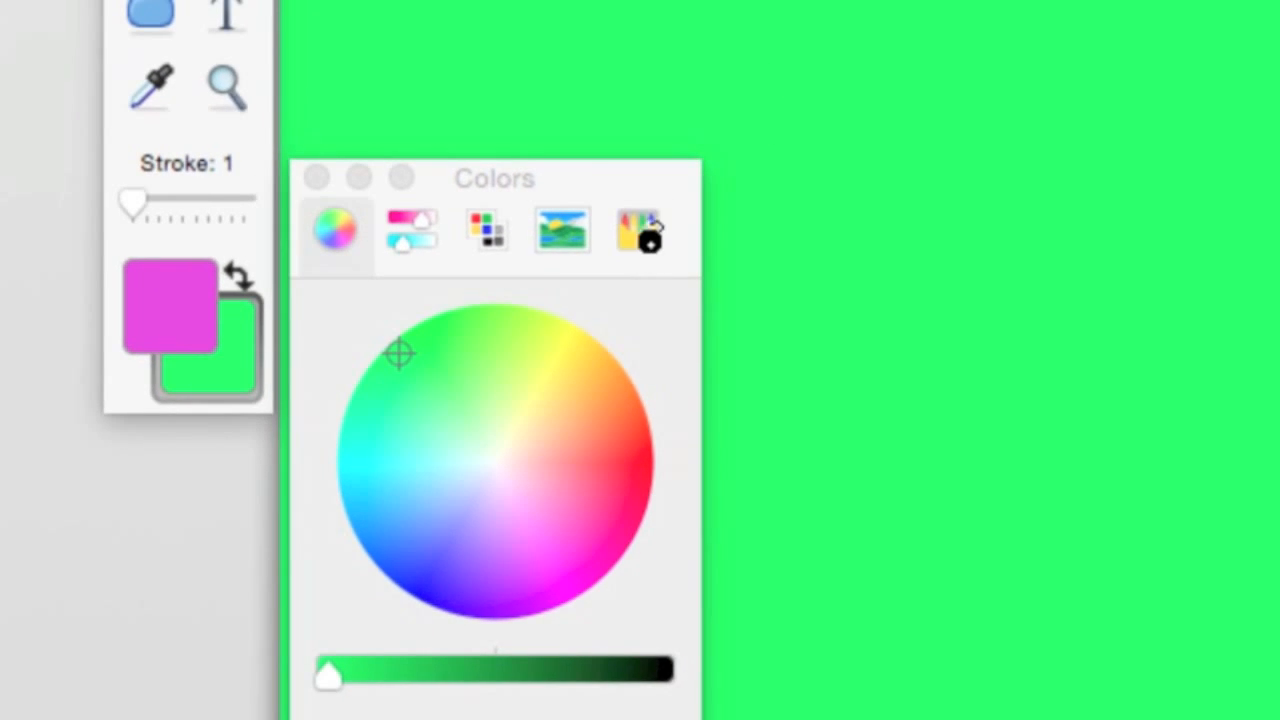
pyautogui.click(650, 235)
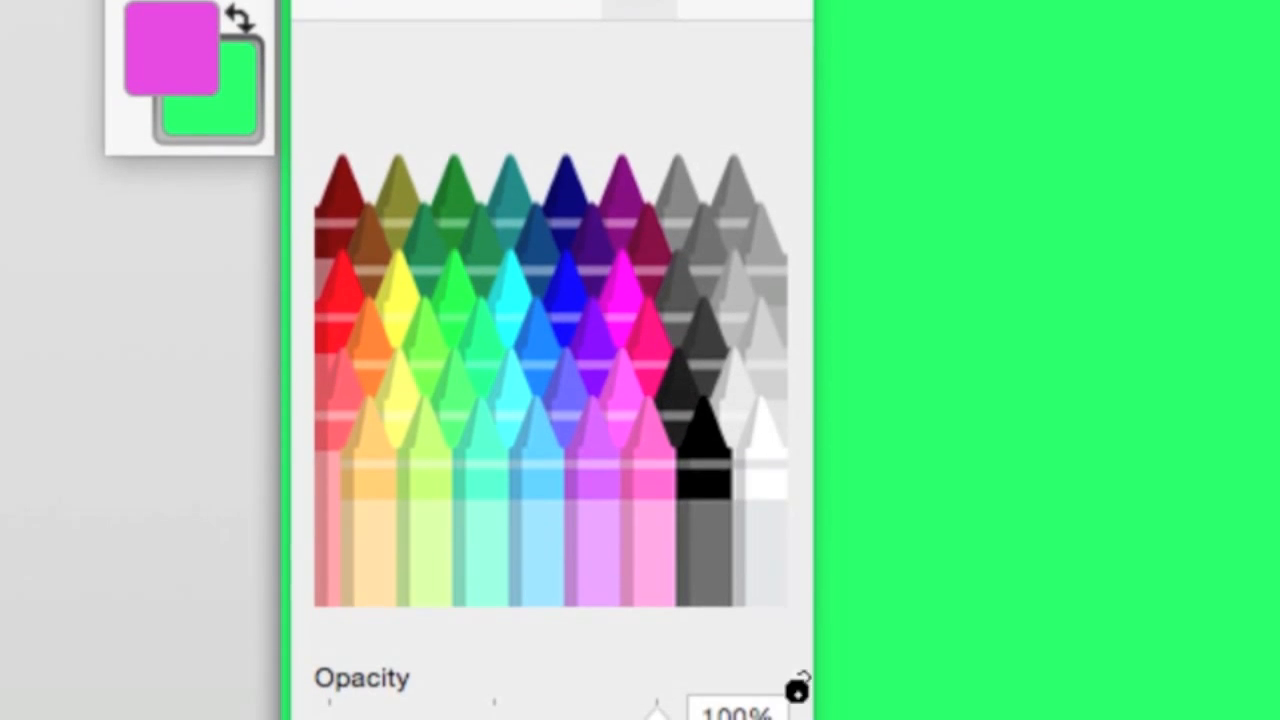
pyautogui.click(757, 458)
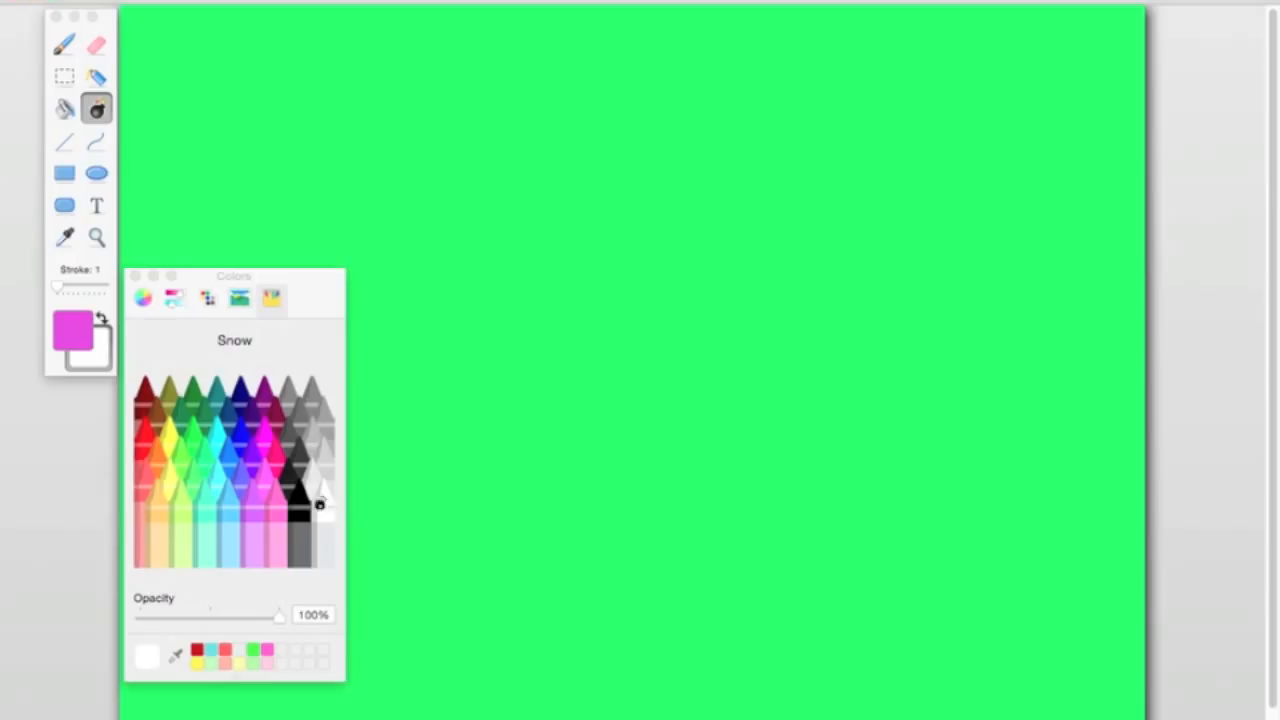
pyautogui.click(537, 343)
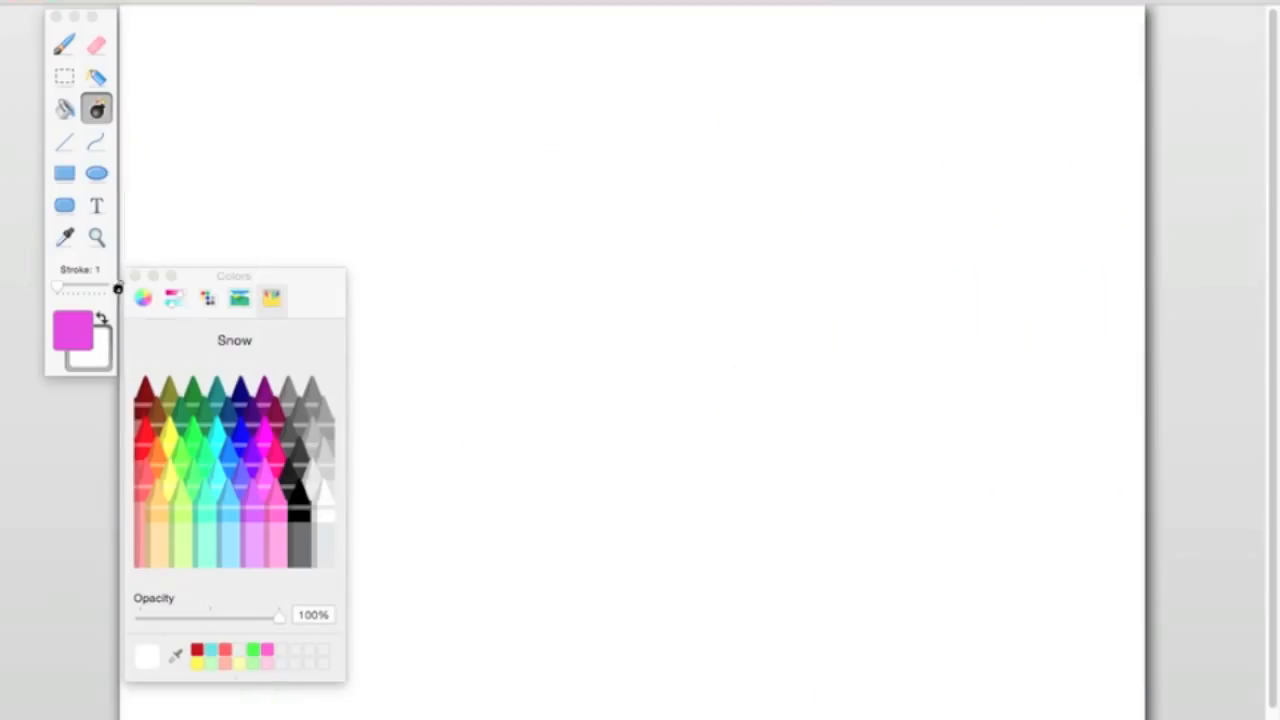
pyautogui.click(136, 274)
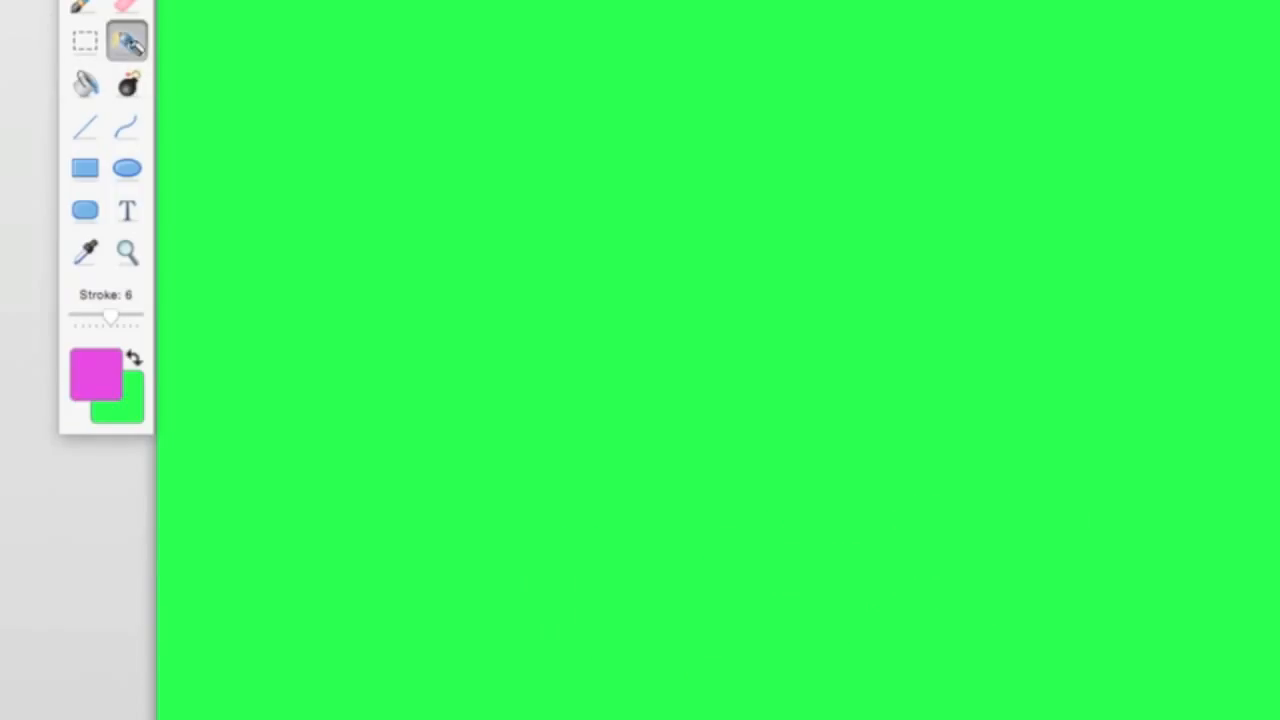
# Step: Spray two magenta squiggles on the green canvas, one at stroke width 6 and a finer one at stroke width 4
pyautogui.click(112, 362)
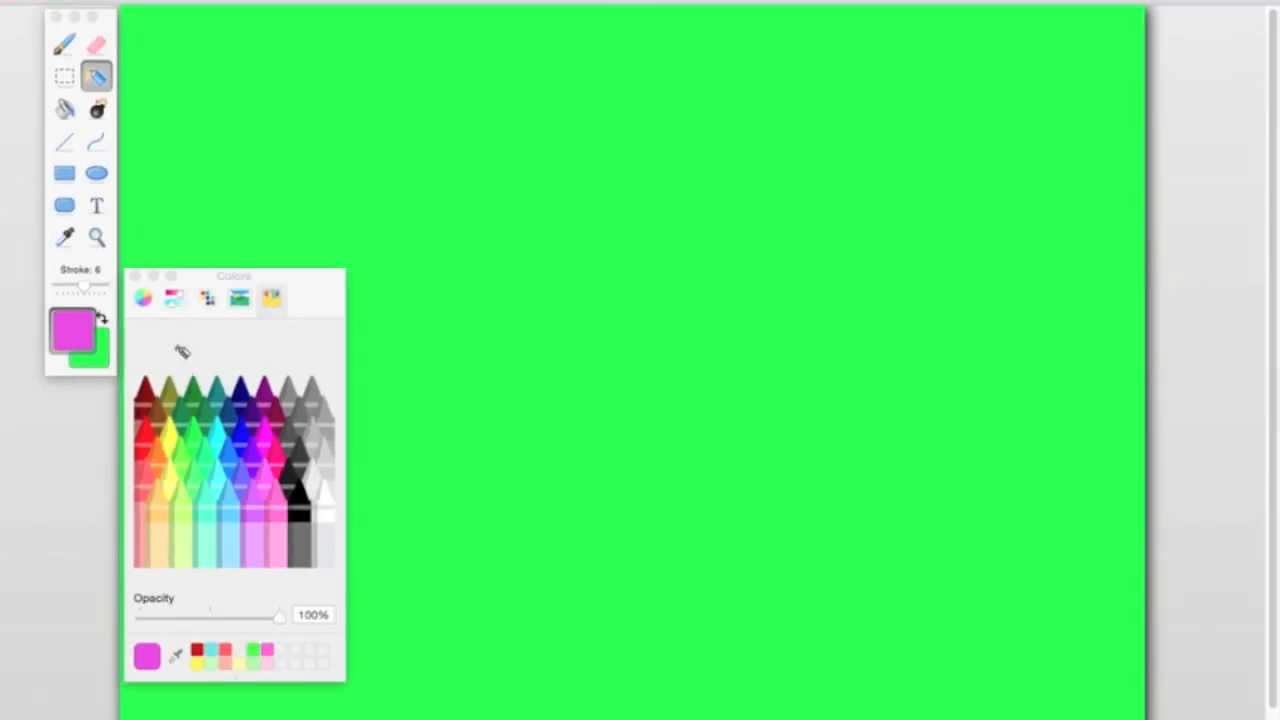
pyautogui.click(136, 277)
pyautogui.moveTo(223, 180)
pyautogui.mouseDown()
pyautogui.moveTo(246, 171)
pyautogui.moveTo(380, 266)
pyautogui.moveTo(525, 171)
pyautogui.moveTo(548, 240)
pyautogui.mouseUp()
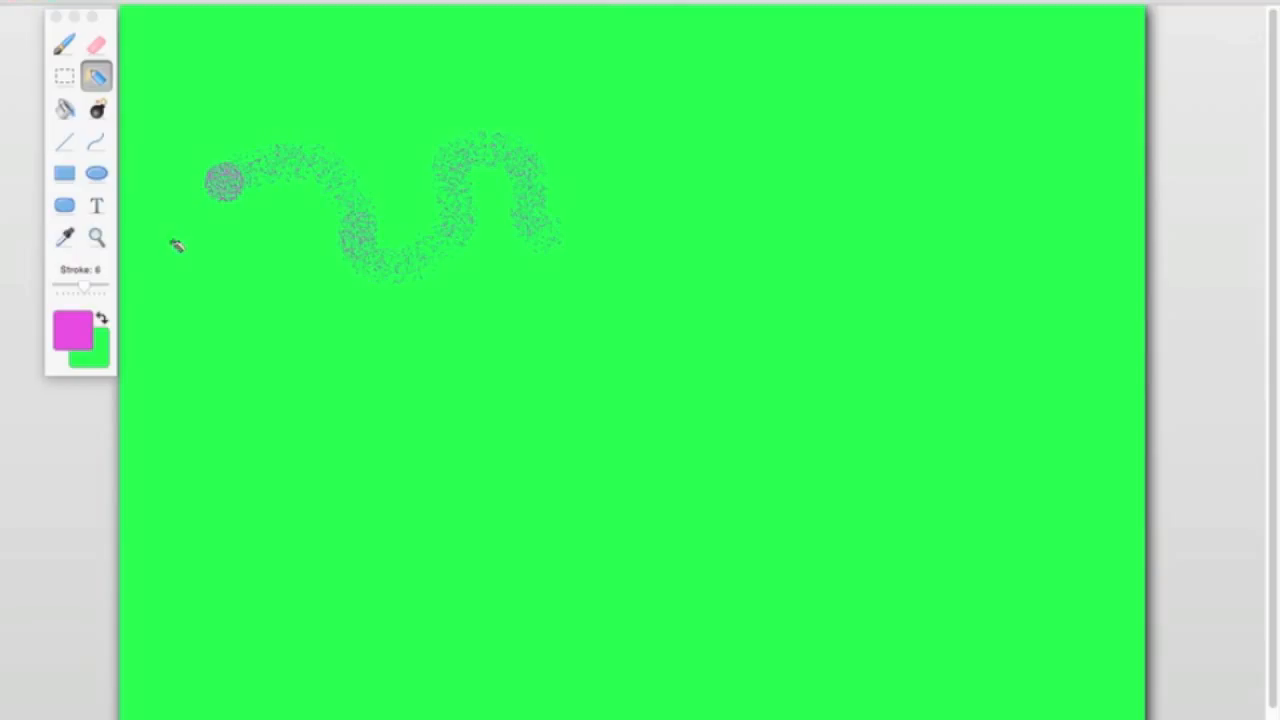
pyautogui.moveTo(254, 238)
pyautogui.mouseDown()
pyautogui.moveTo(303, 216)
pyautogui.moveTo(320, 253)
pyautogui.moveTo(313, 304)
pyautogui.moveTo(402, 344)
pyautogui.moveTo(460, 306)
pyautogui.mouseUp()
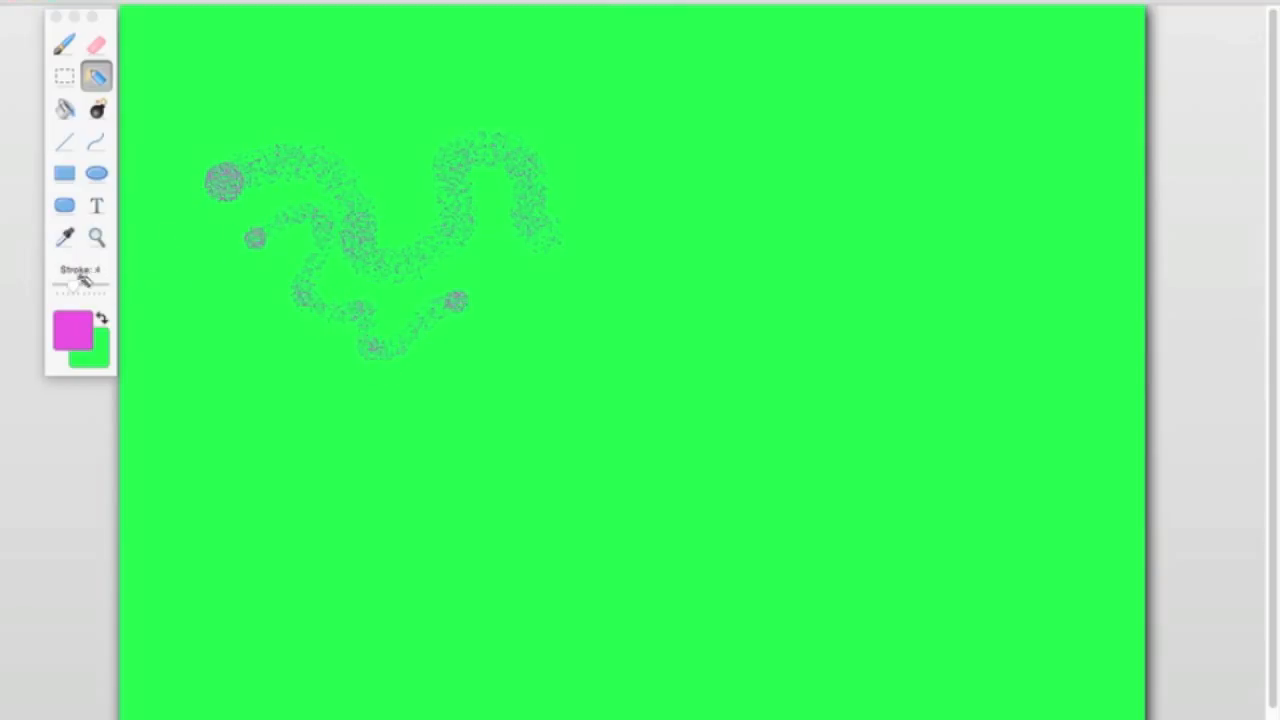
# Step: Set the spray stroke width to 10 and spray over the squiggles in magenta and in red
pyautogui.moveTo(77, 284); pyautogui.dragTo(140, 283)
pyautogui.moveTo(360, 211)
pyautogui.mouseDown()
pyautogui.moveTo(383, 137)
pyautogui.moveTo(582, 136)
pyautogui.moveTo(517, 311)
pyautogui.moveTo(454, 163)
pyautogui.moveTo(406, 243)
pyautogui.moveTo(363, 252)
pyautogui.moveTo(277, 174)
pyautogui.moveTo(457, 203)
pyautogui.moveTo(389, 257)
pyautogui.moveTo(405, 255)
pyautogui.mouseUp()
pyautogui.click(86, 332)
pyautogui.click(145, 430)
pyautogui.moveTo(355, 160)
pyautogui.mouseDown()
pyautogui.moveTo(500, 246)
pyautogui.moveTo(560, 117)
pyautogui.moveTo(394, 316)
pyautogui.mouseUp()
# Step: Spray orange and yellow over the red area, and close the Colors window
pyautogui.click(161, 454)
pyautogui.moveTo(396, 222)
pyautogui.mouseDown()
pyautogui.moveTo(487, 197)
pyautogui.moveTo(440, 200)
pyautogui.mouseUp()
pyautogui.click(171, 428)
pyautogui.moveTo(490, 155)
pyautogui.mouseDown()
pyautogui.moveTo(521, 196)
pyautogui.moveTo(430, 225)
pyautogui.mouseUp()
pyautogui.click(134, 276)
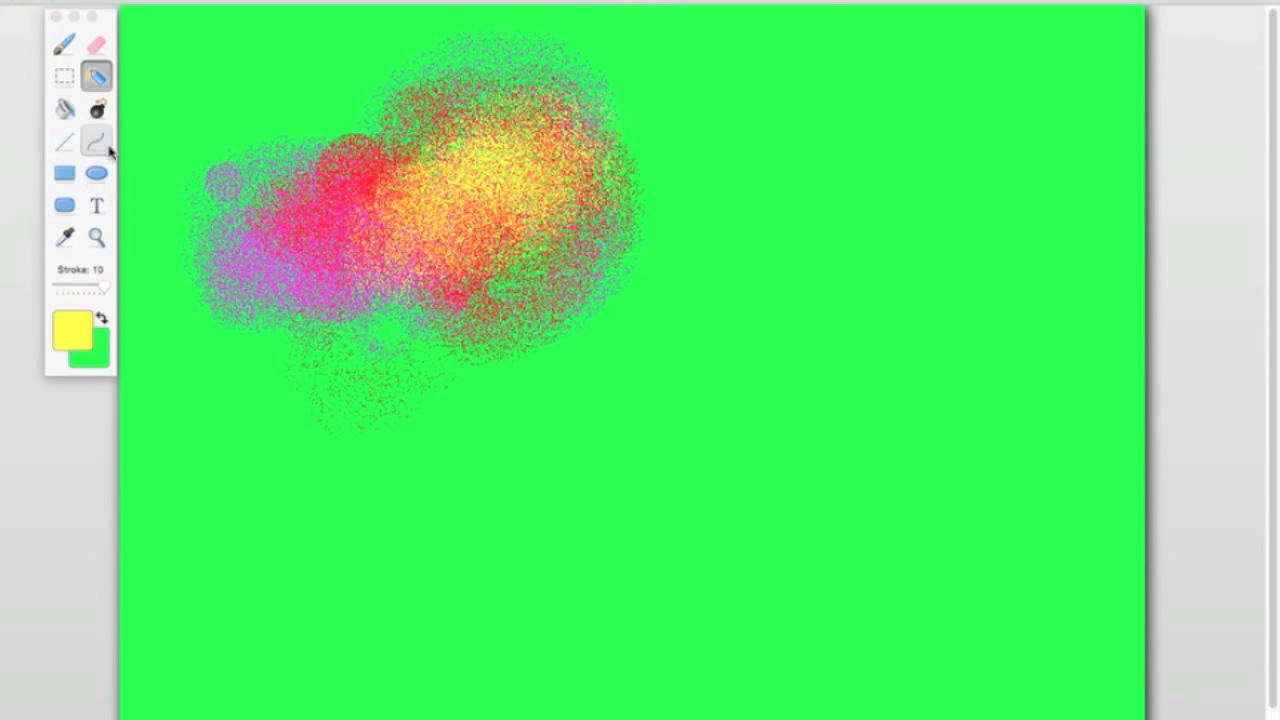
# Step: Clear the sprayed drawing to the green background with the Bomb, and fill the whole canvas with yellow
pyautogui.click(96, 108)
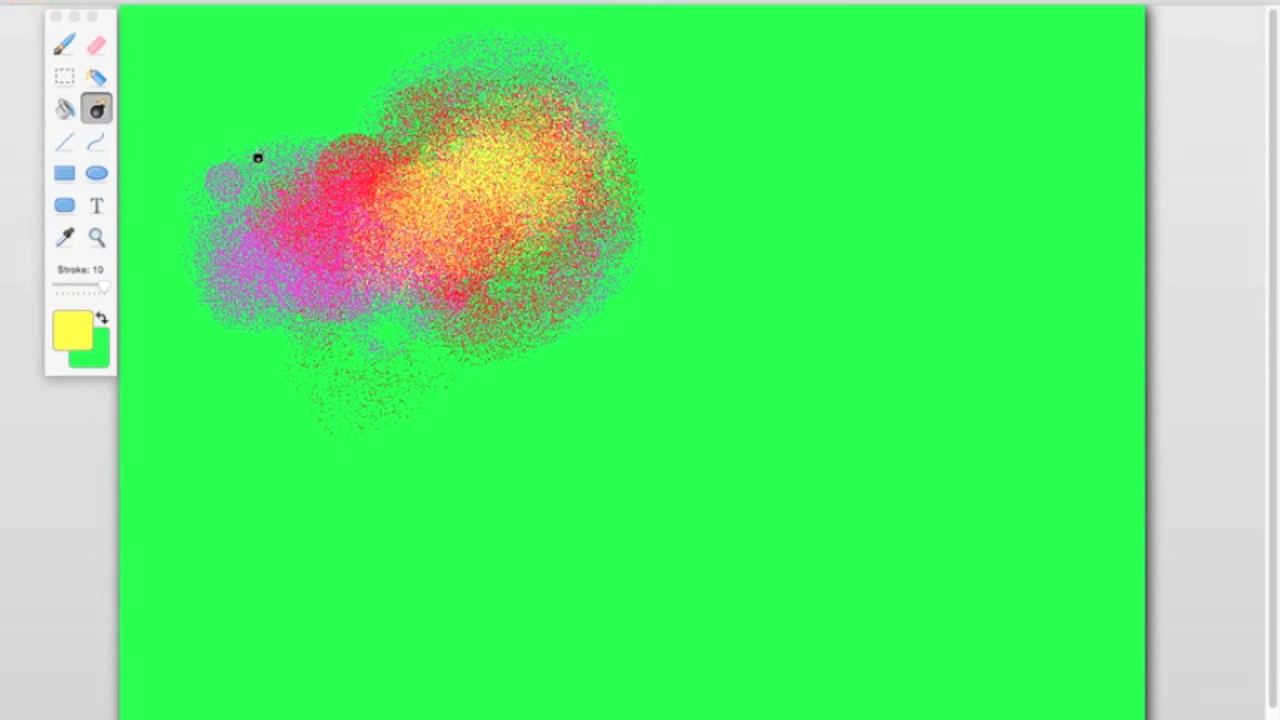
pyautogui.click(340, 195)
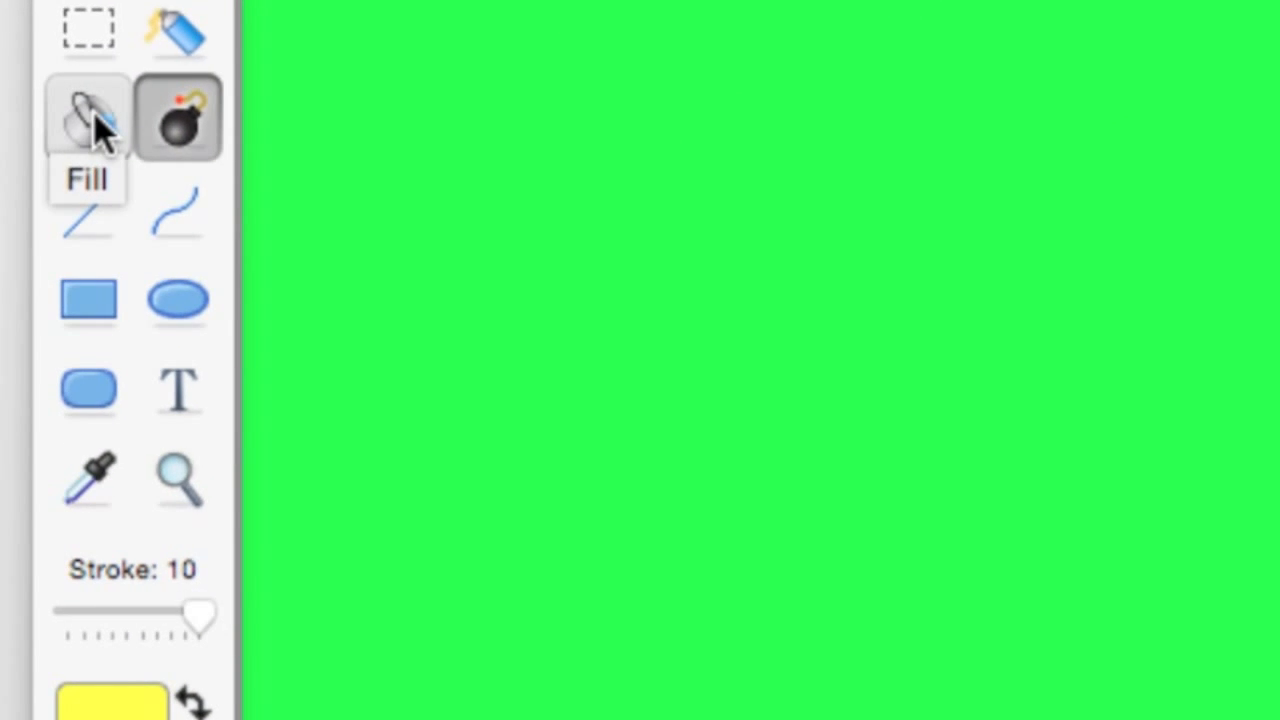
pyautogui.click(94, 113)
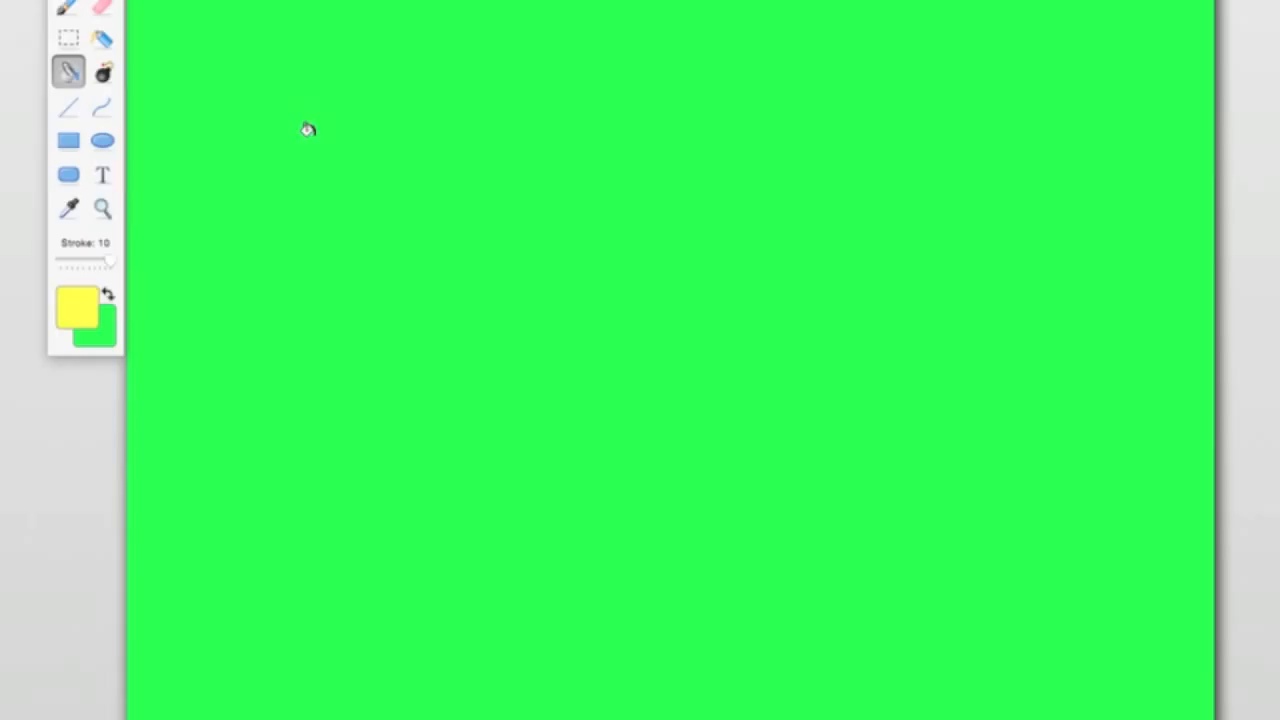
pyautogui.click(306, 129)
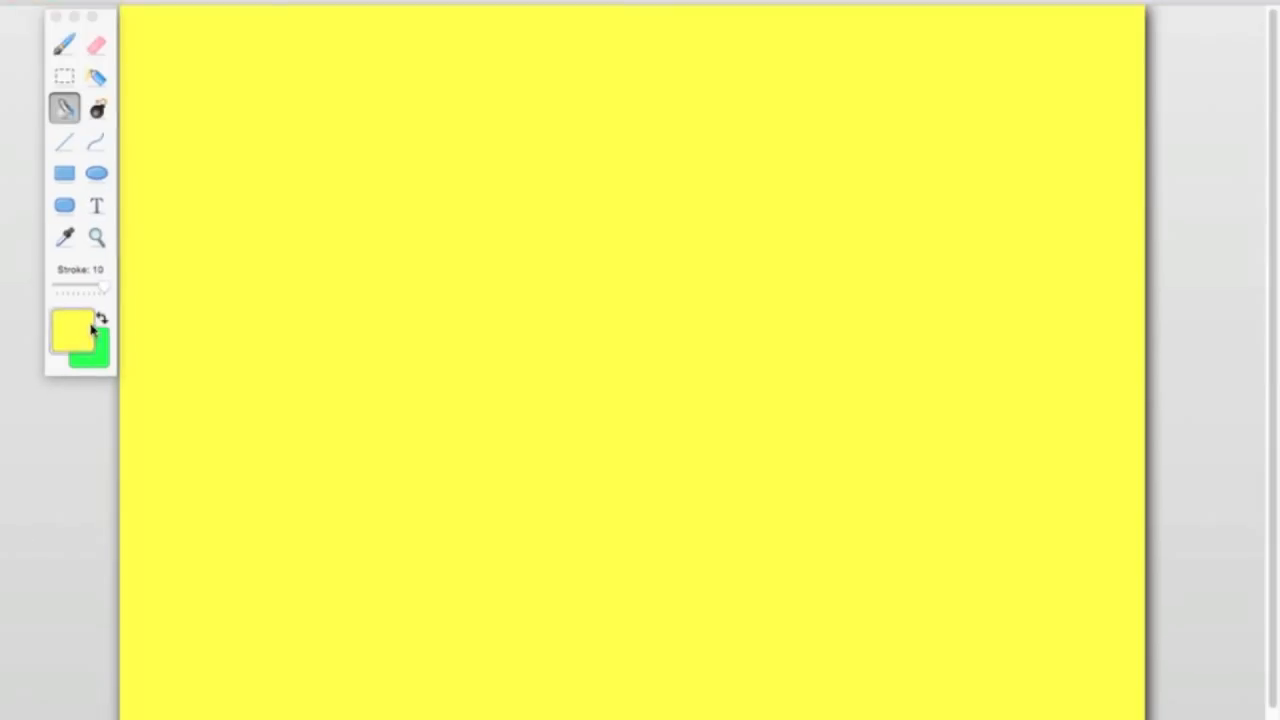
# Step: Fill the whole canvas with Tangerine orange and refill it with Maraschino red
pyautogui.click(84, 332)
pyautogui.click(149, 432)
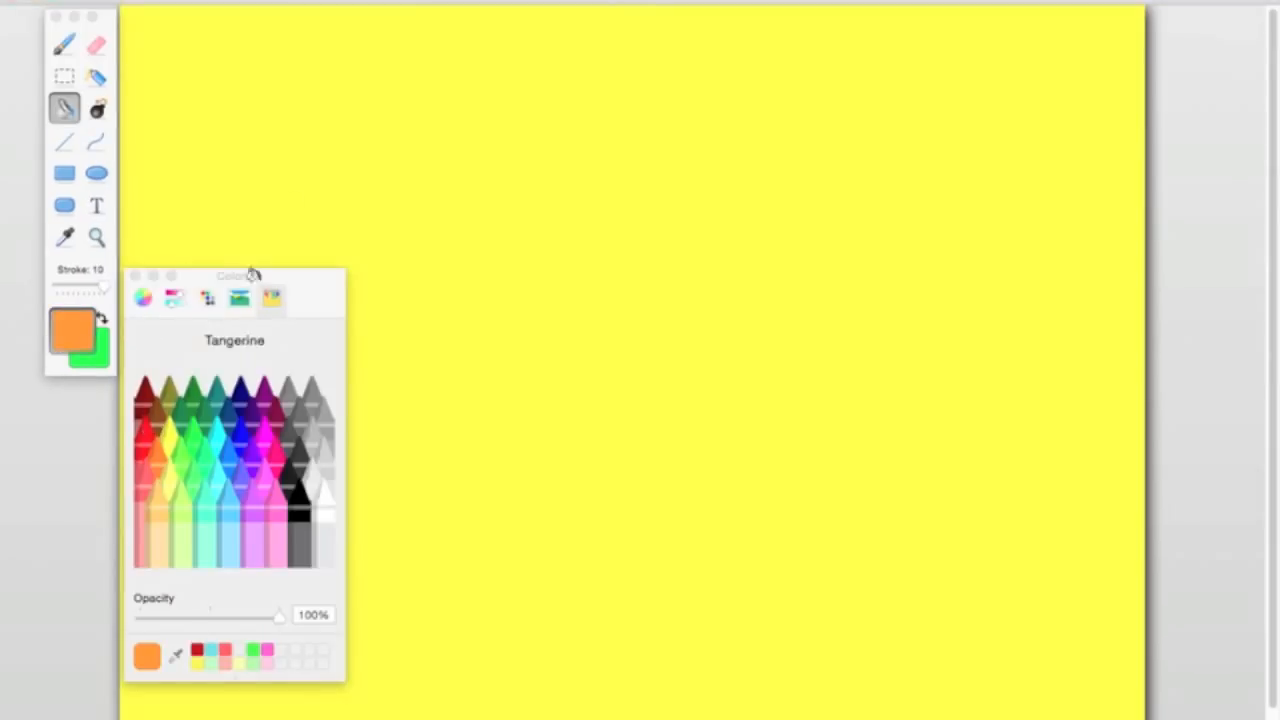
pyautogui.click(338, 117)
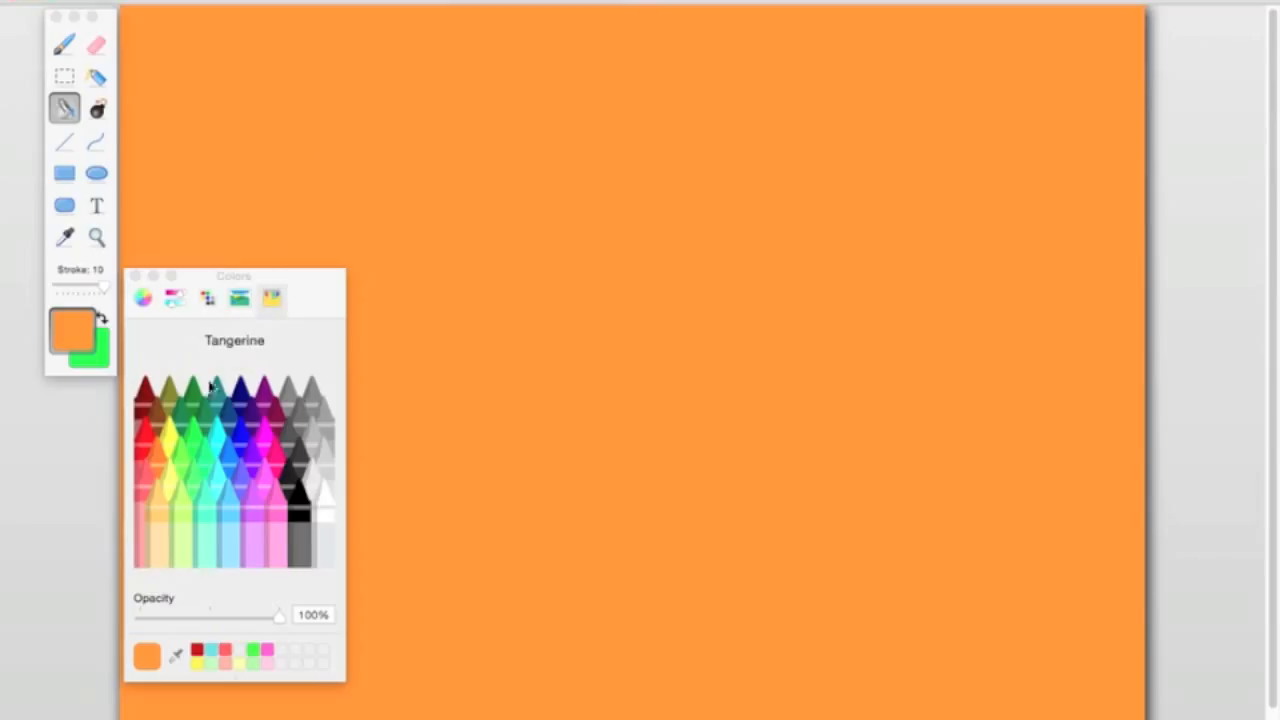
pyautogui.click(152, 438)
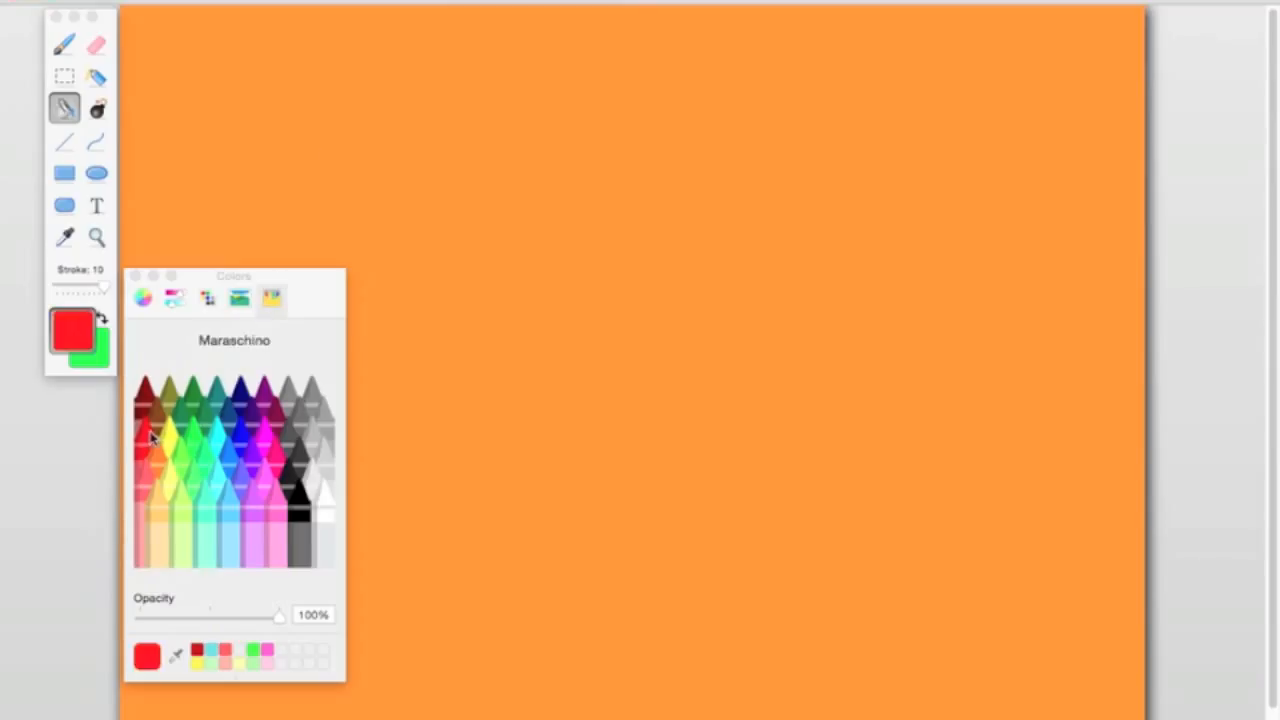
pyautogui.click(357, 180)
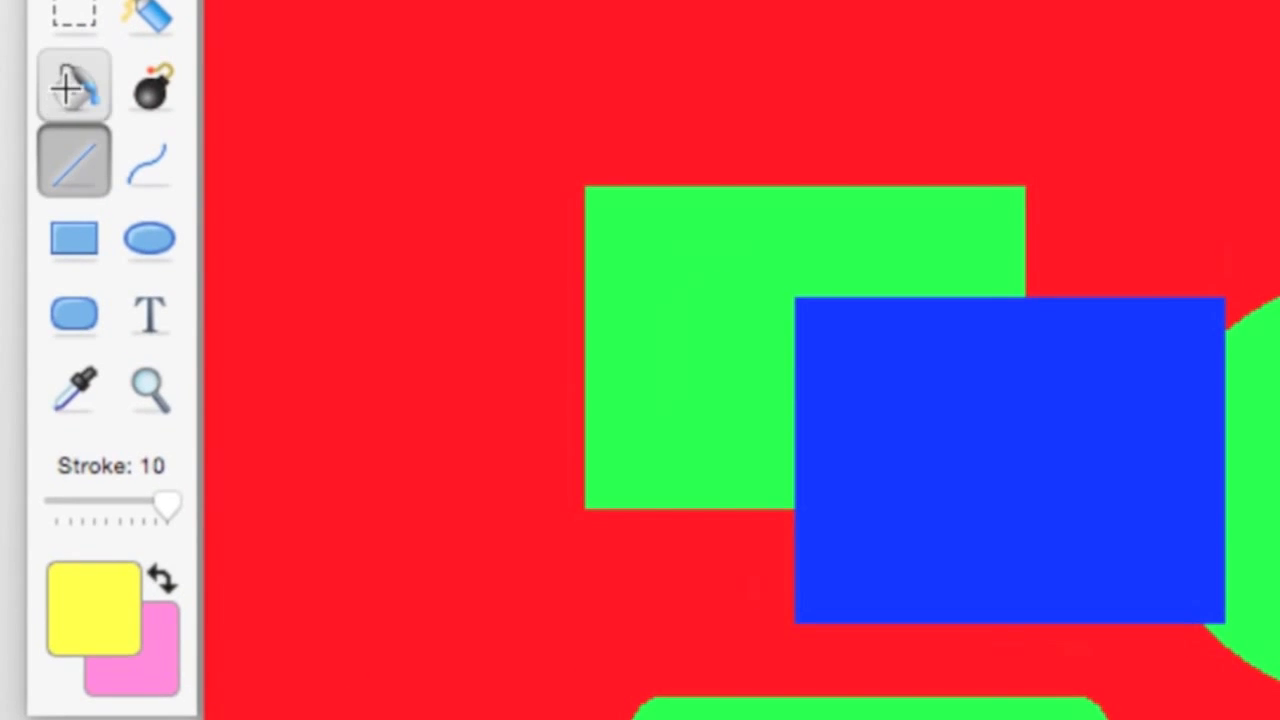
# Step: Activate the Fill tool, set the foreground color to Turquoise, and close the Colors window
pyautogui.click(55, 103)
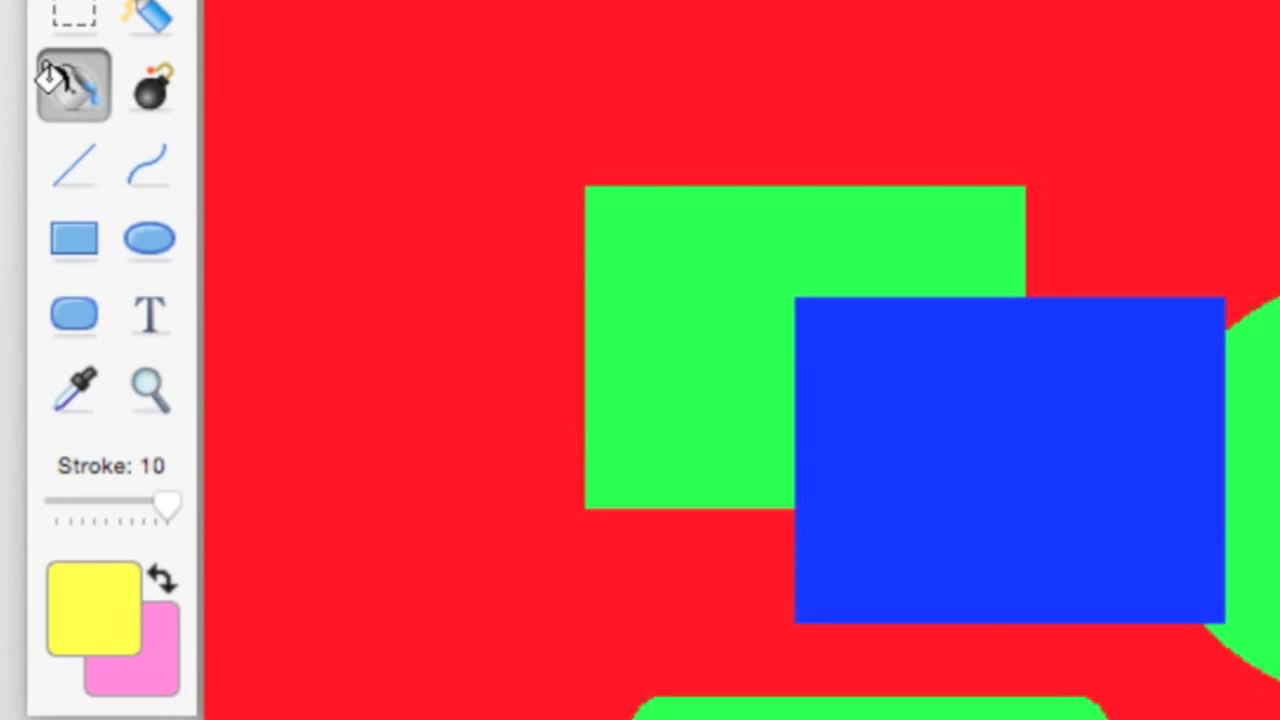
pyautogui.click(91, 580)
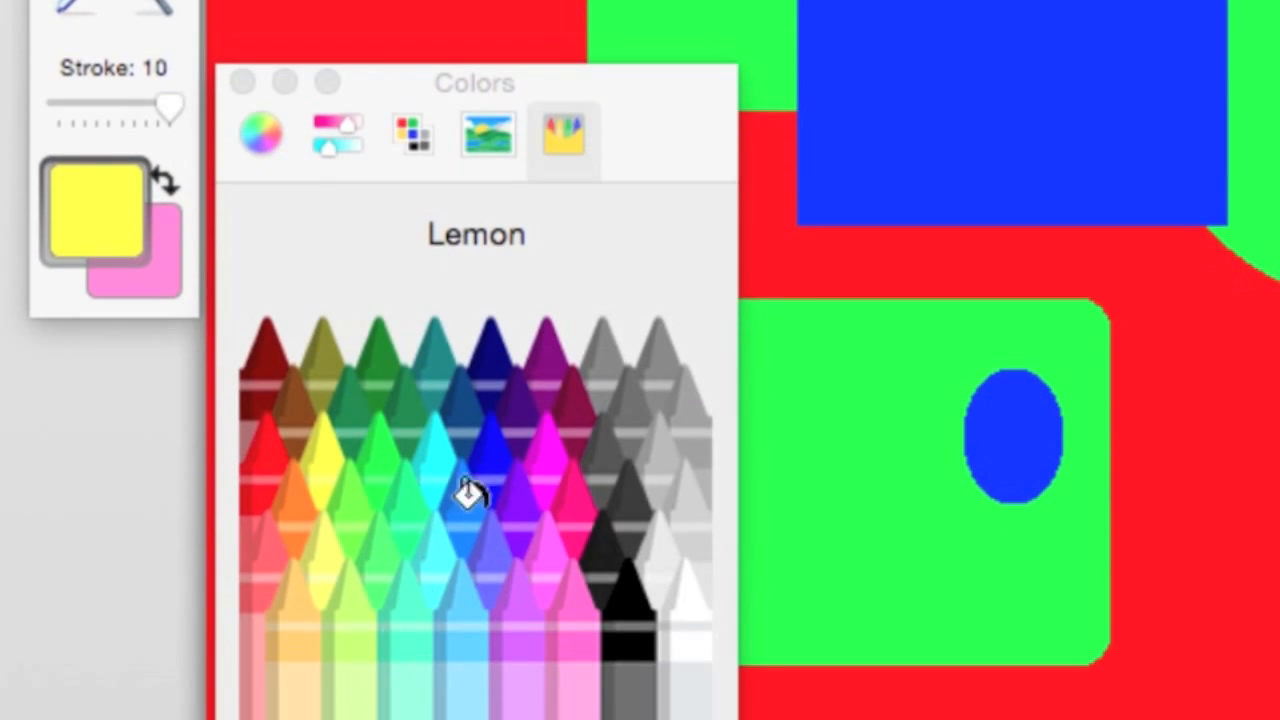
pyautogui.click(427, 442)
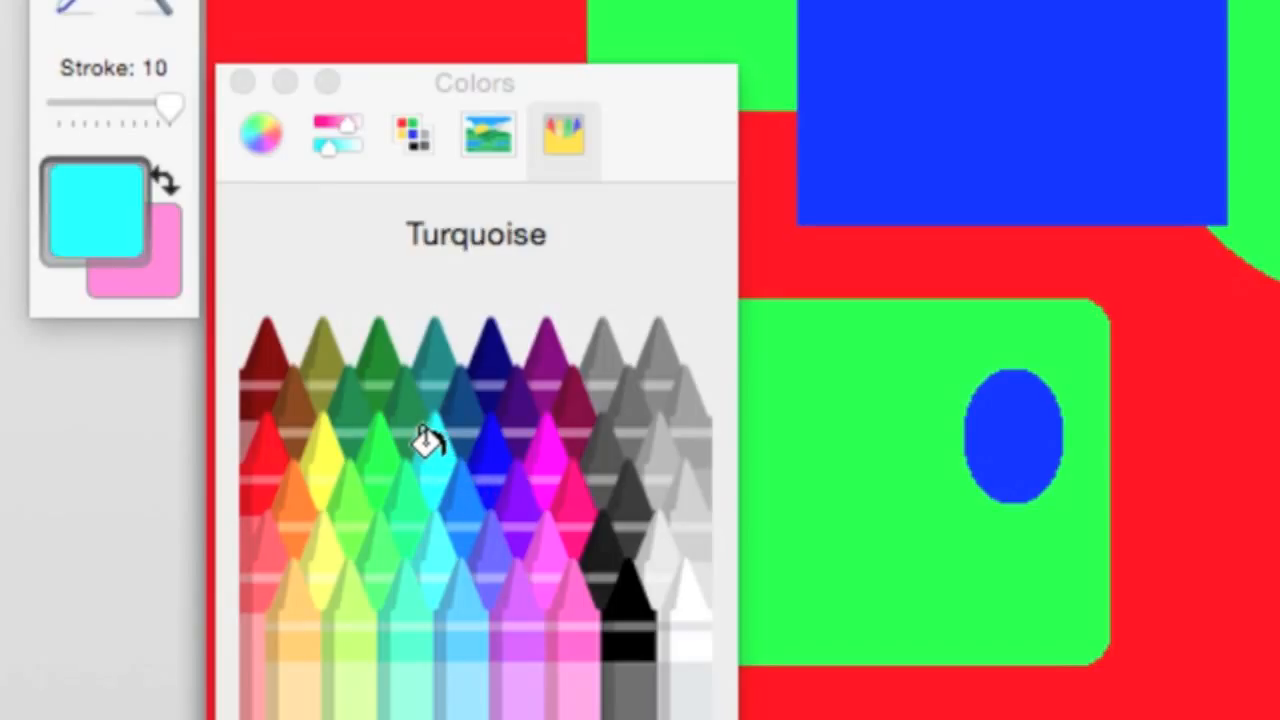
pyautogui.click(387, 389)
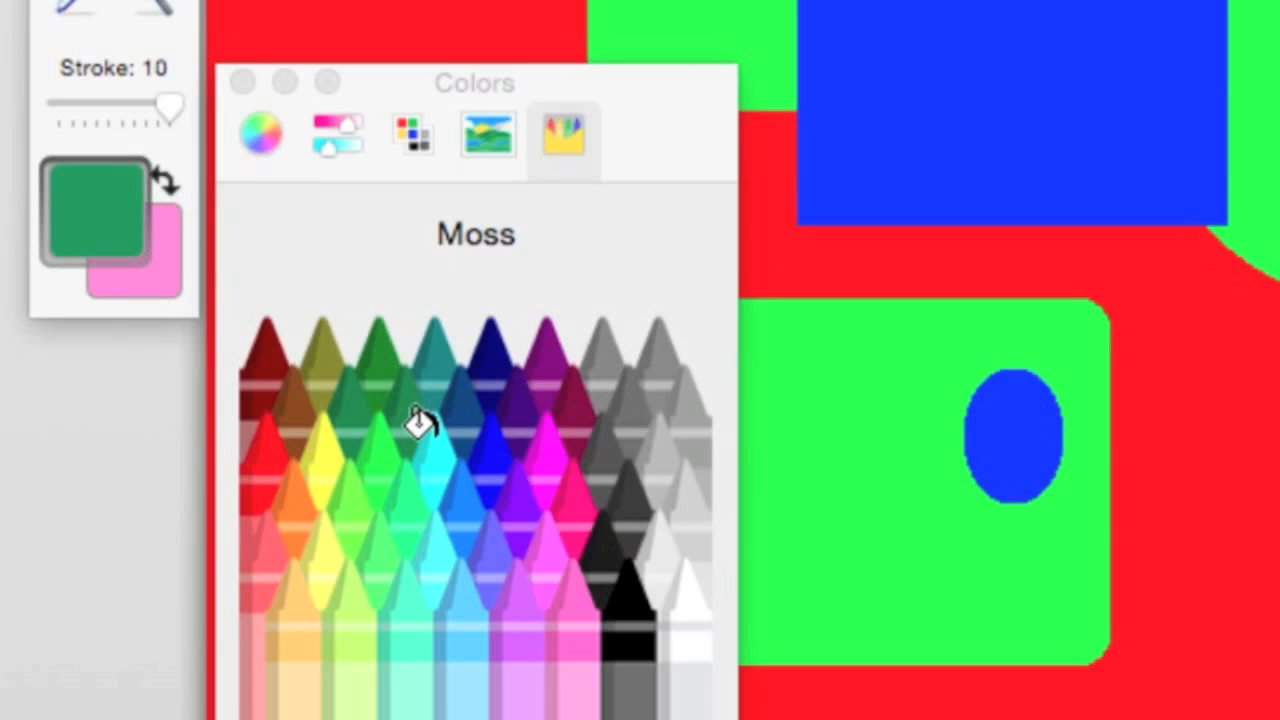
pyautogui.click(420, 422)
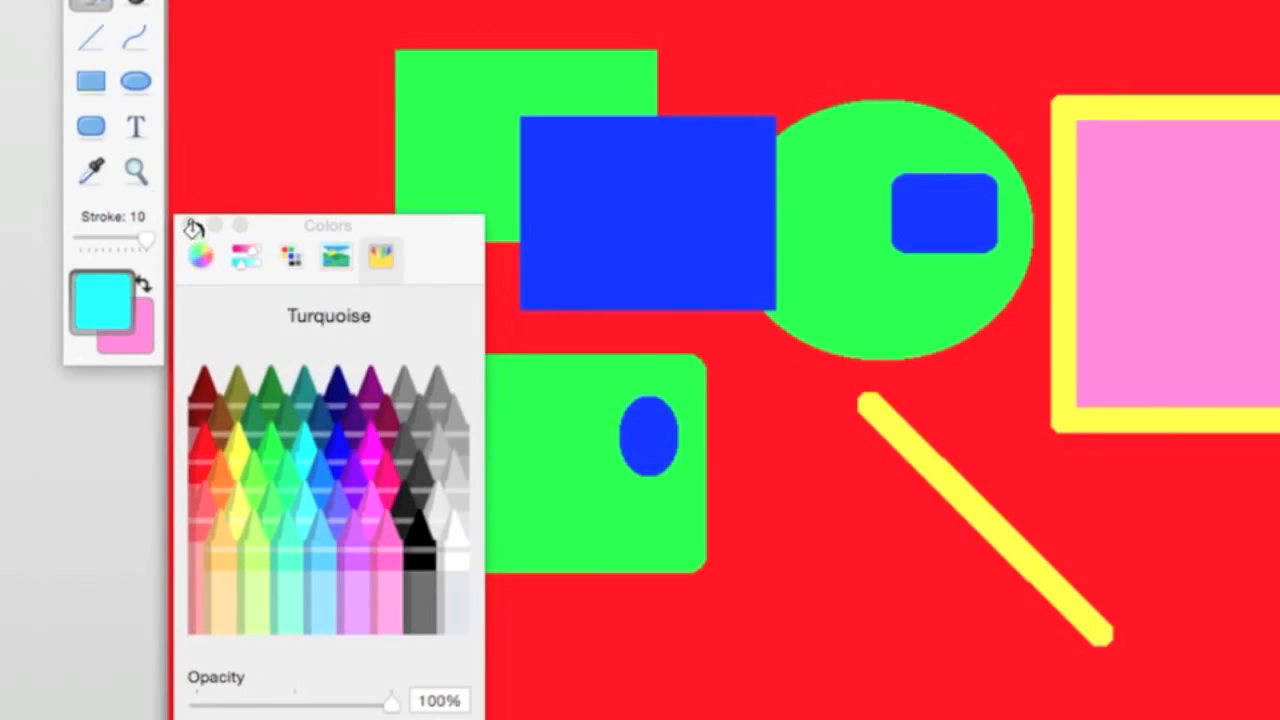
pyautogui.click(189, 225)
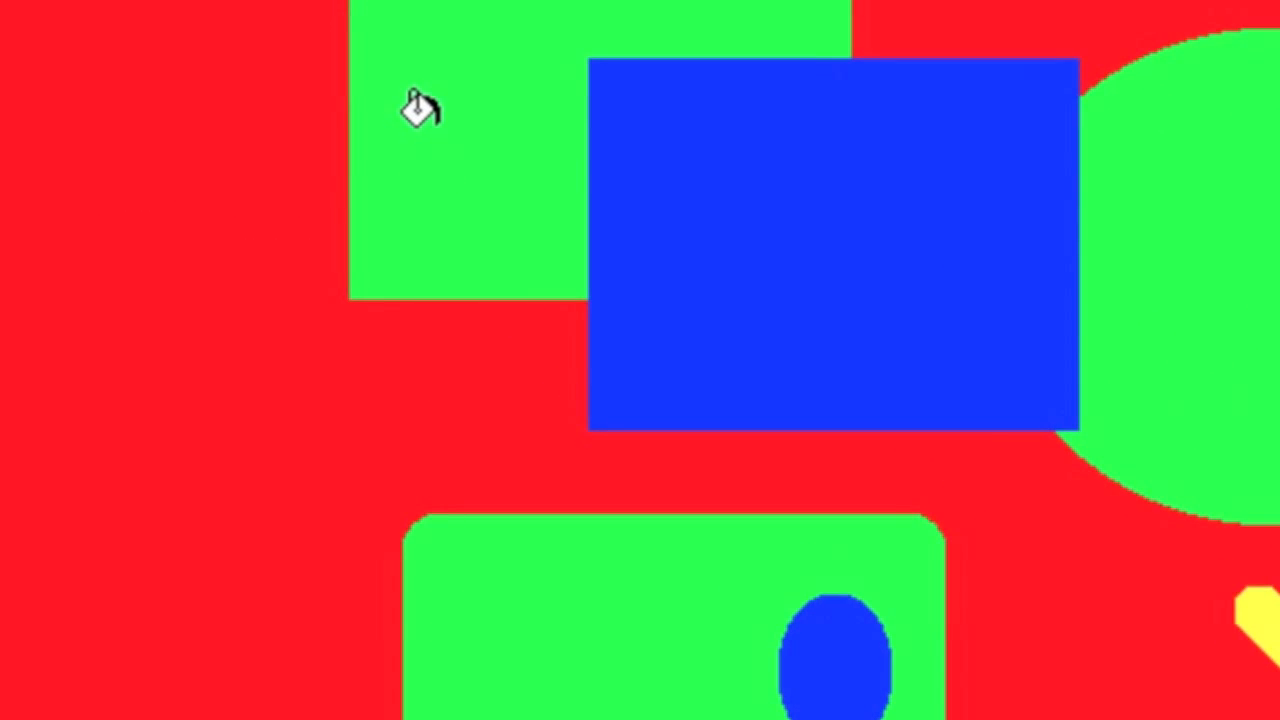
# Step: Fill the green rectangle, the small blue oval, the diagonal line and the yellow frame around the pink rectangle with Turquoise
pyautogui.click(429, 144)
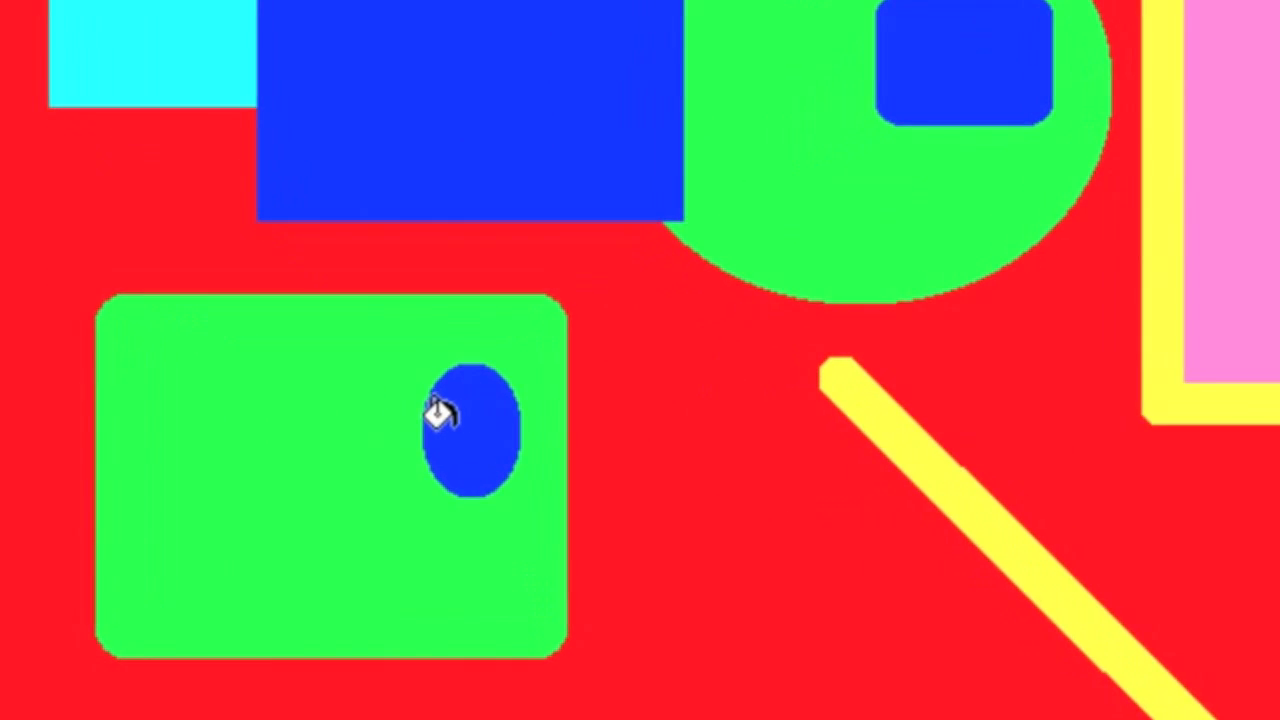
pyautogui.click(446, 418)
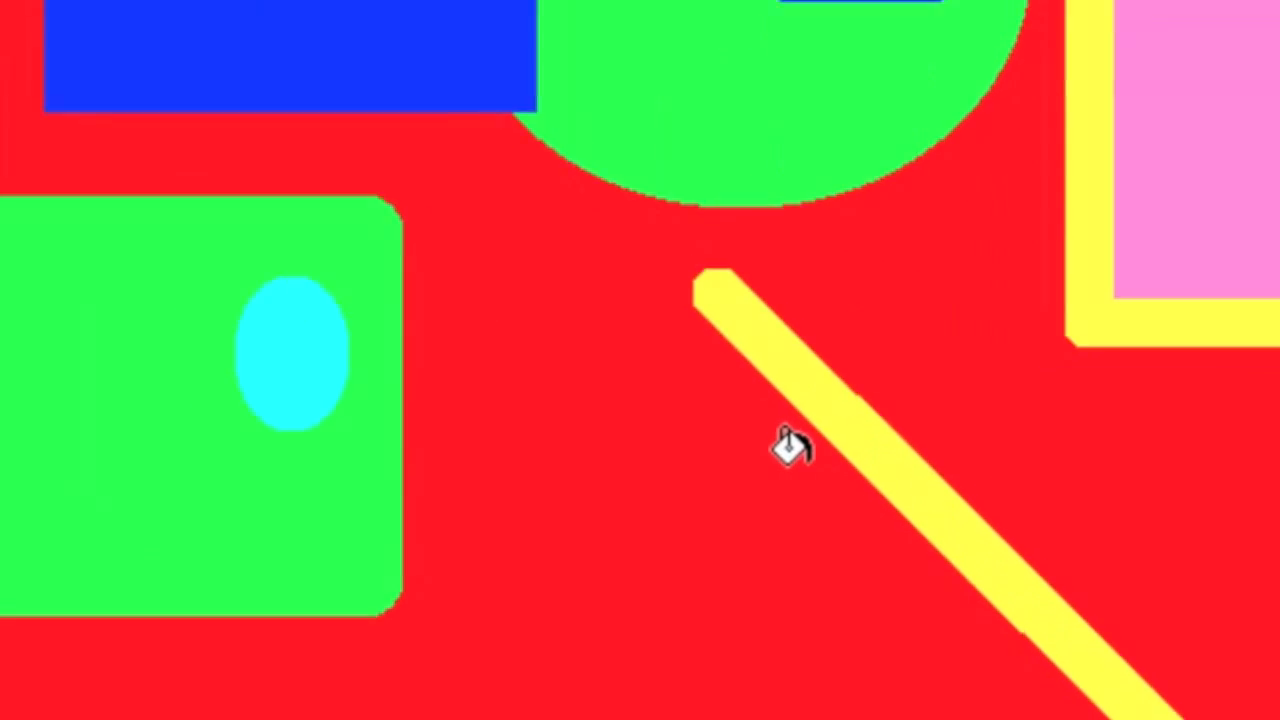
pyautogui.click(793, 412)
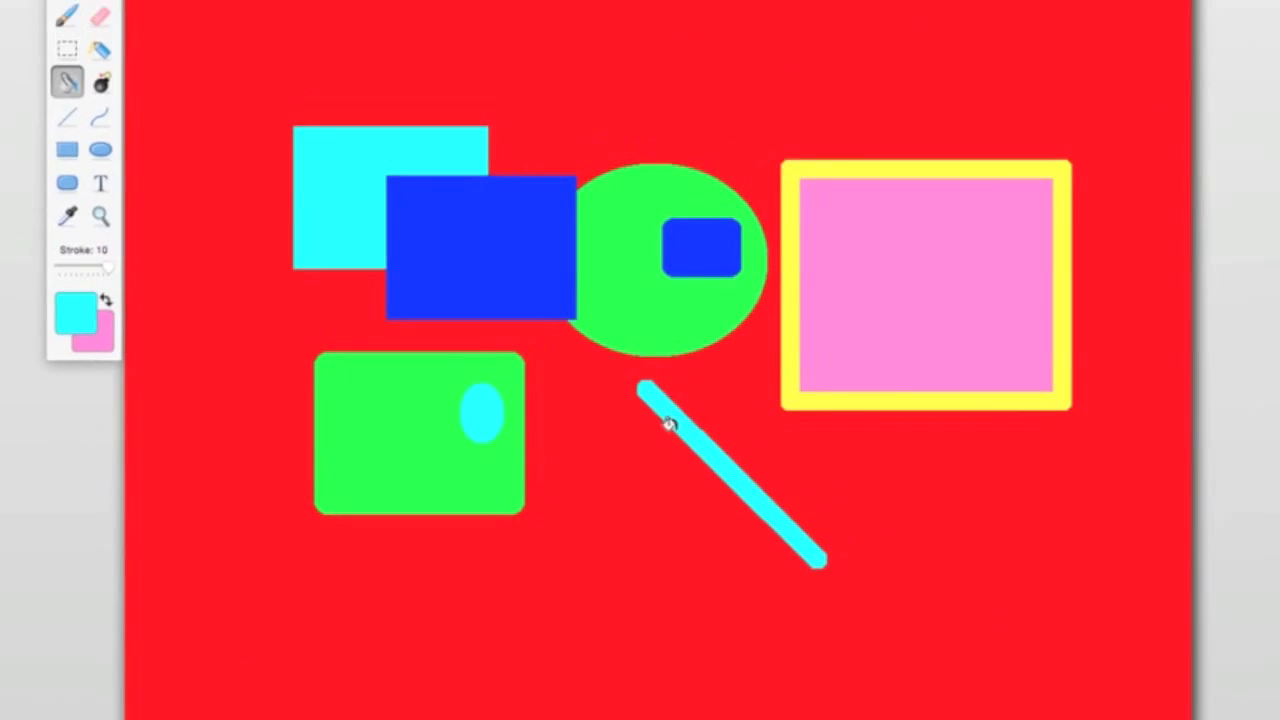
pyautogui.click(781, 280)
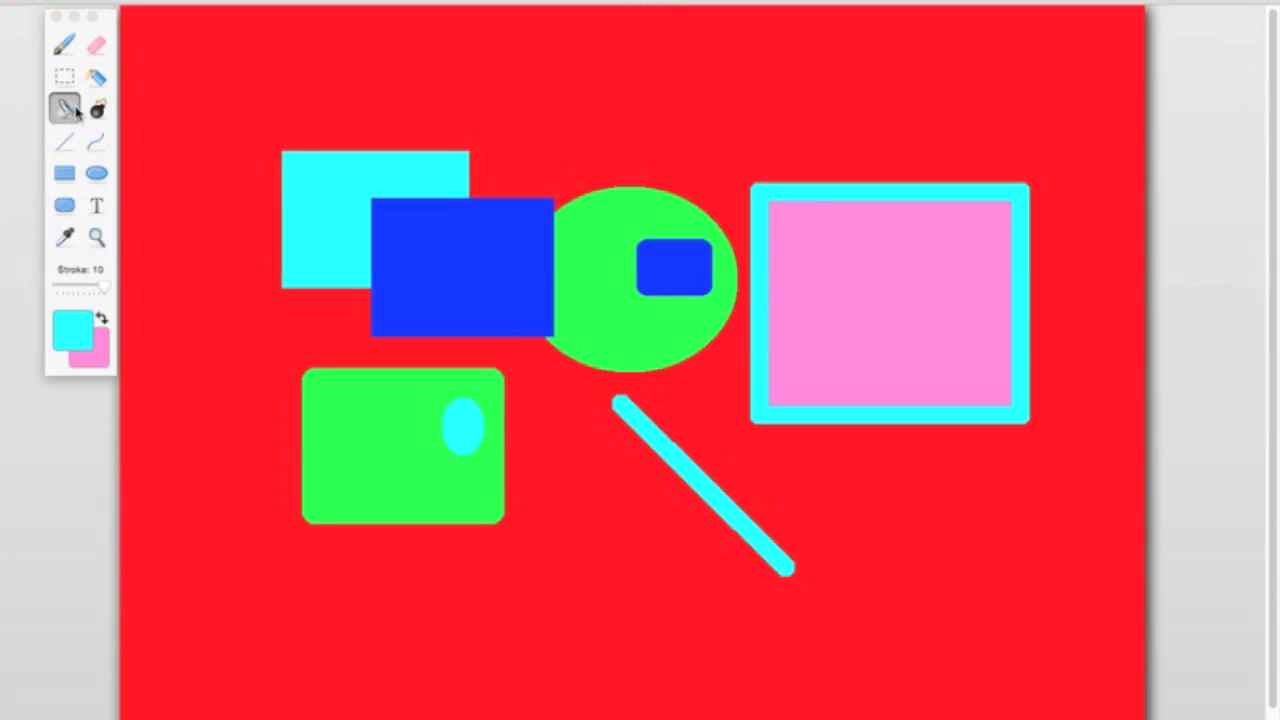
# Step: Spray over the shapes and the red background with the spray can in turquoise, purple and pink
pyautogui.click(95, 80)
pyautogui.moveTo(185, 245)
pyautogui.mouseDown()
pyautogui.moveTo(648, 371)
pyautogui.moveTo(370, 325)
pyautogui.mouseUp()
pyautogui.click(73, 331)
pyautogui.click(251, 434)
pyautogui.click(134, 277)
pyautogui.moveTo(590, 205)
pyautogui.mouseDown()
pyautogui.moveTo(141, 108)
pyautogui.moveTo(526, 354)
pyautogui.mouseUp()
pyautogui.click(73, 331)
pyautogui.click(275, 452)
pyautogui.moveTo(820, 265)
pyautogui.mouseDown()
pyautogui.moveTo(338, 229)
pyautogui.moveTo(783, 52)
pyautogui.mouseUp()
pyautogui.click(134, 277)
# Step: Set the foreground color to yellow and fill the speckled red background with it
pyautogui.click(65, 109)
pyautogui.click(73, 331)
pyautogui.click(168, 435)
pyautogui.click(134, 277)
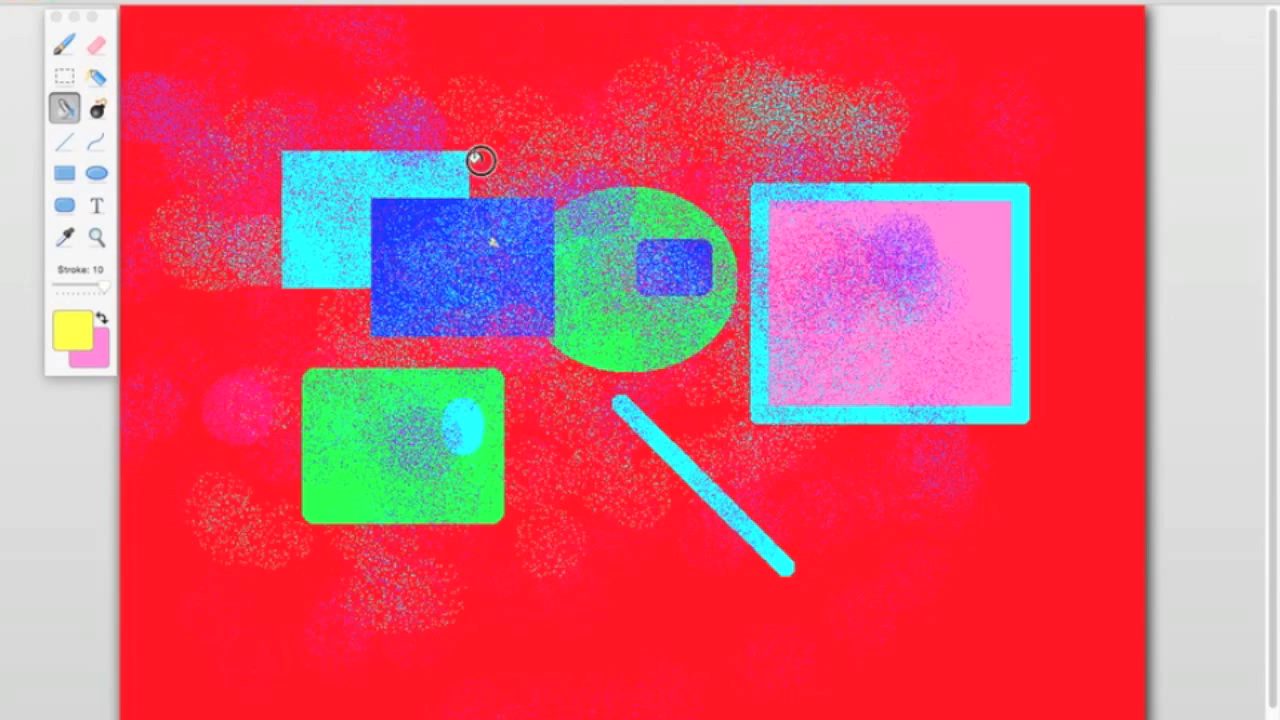
pyautogui.click(479, 160)
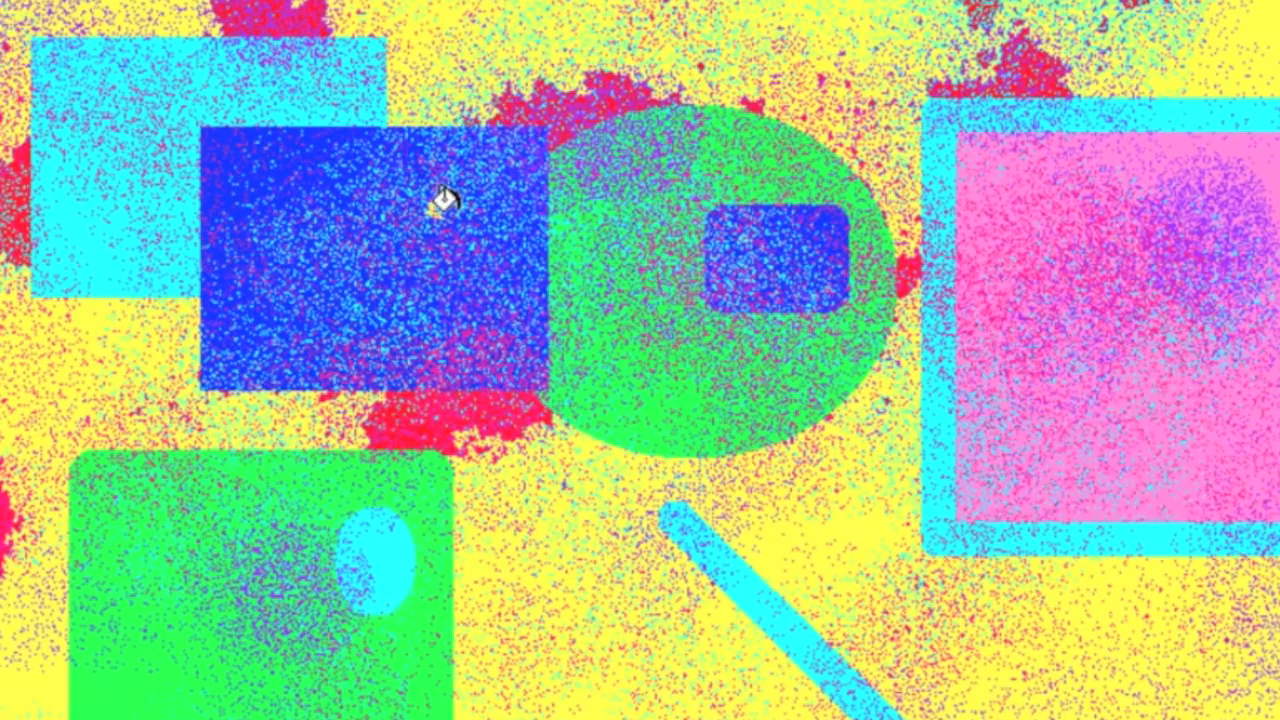
# Step: Fill the sprayed blue rectangle, the small blue rounded rectangle and the pink rectangle with yellow
pyautogui.click(294, 172)
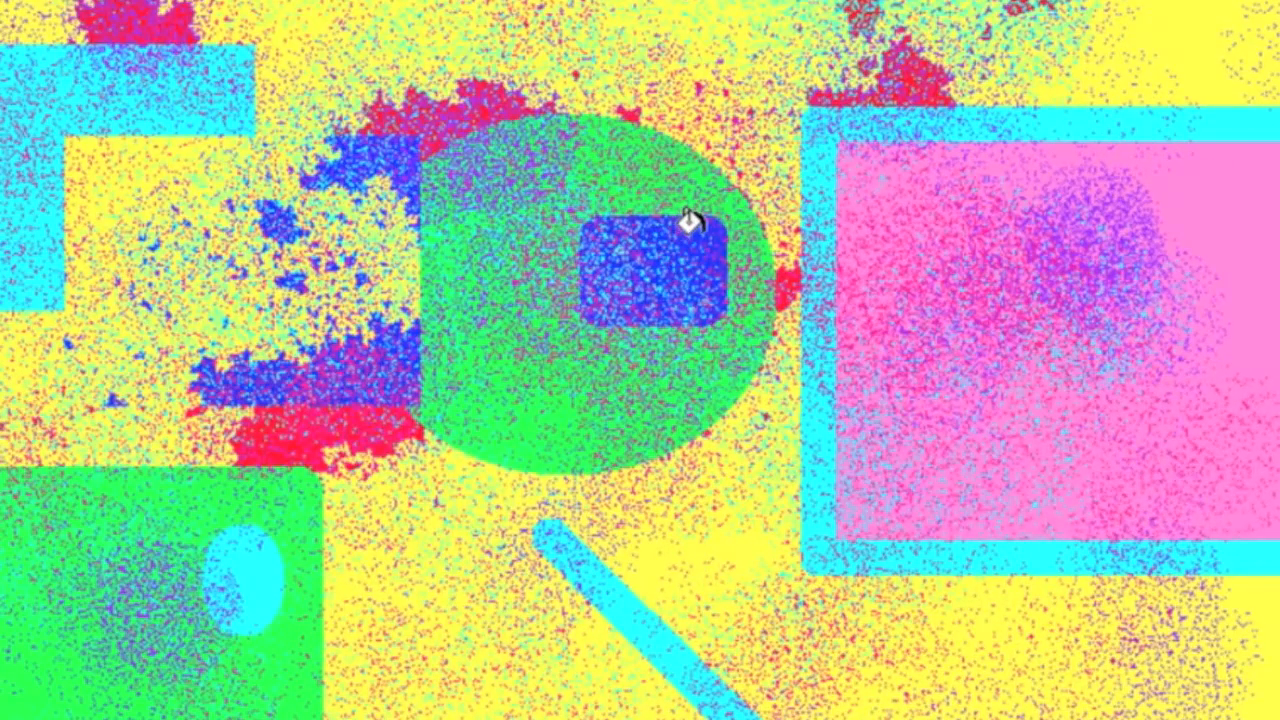
pyautogui.click(691, 246)
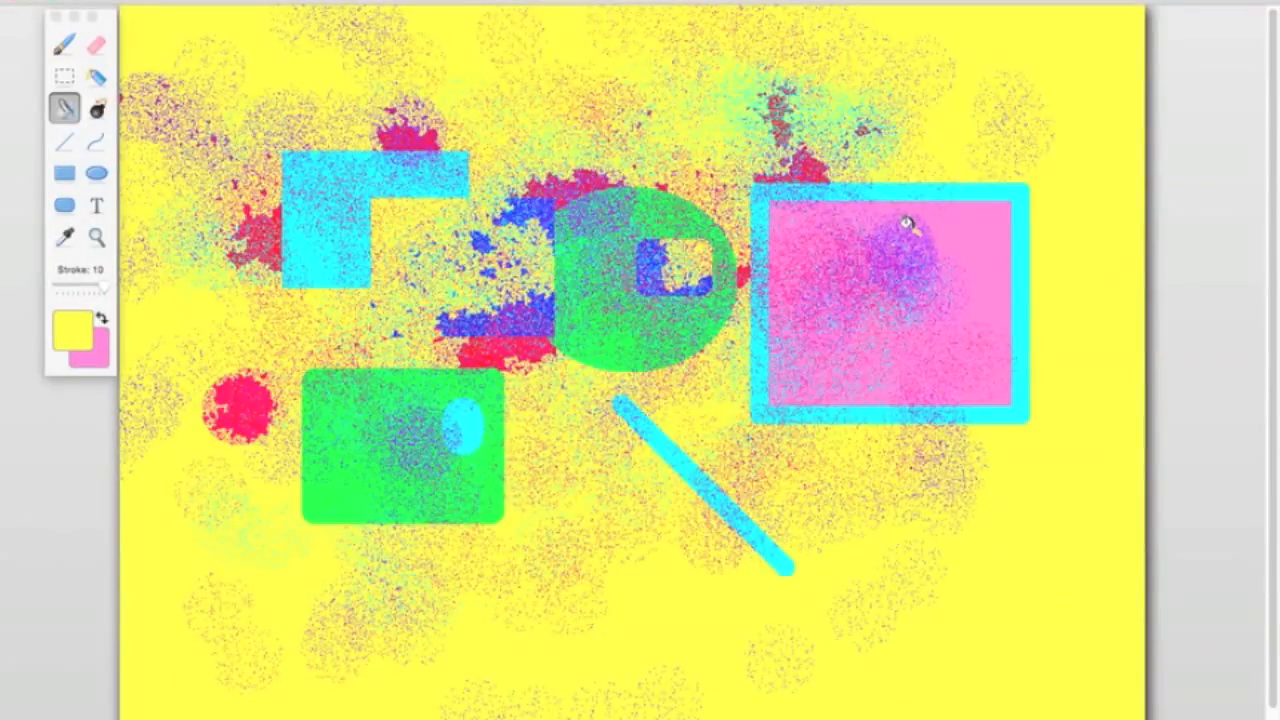
pyautogui.click(937, 220)
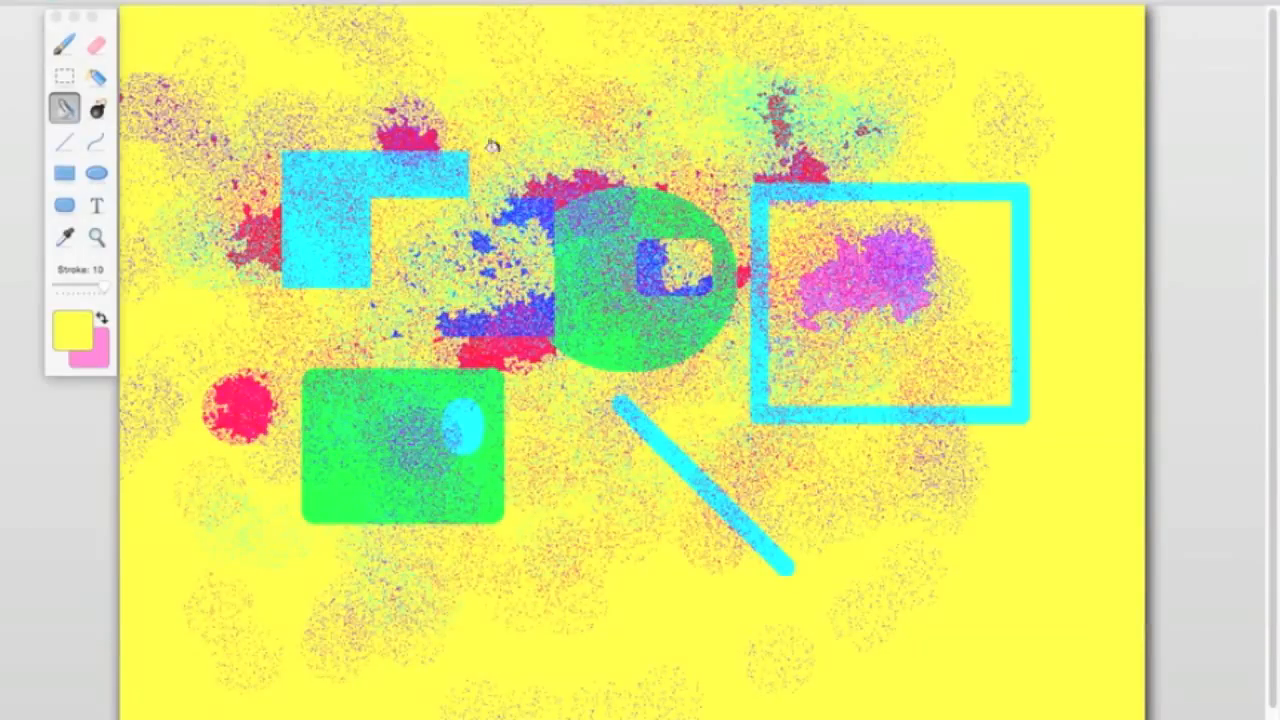
# Step: Clear the canvas to the pink background with the Bomb, and draw a tall rectangle with a yellow outline and Grape fill
pyautogui.click(96, 108)
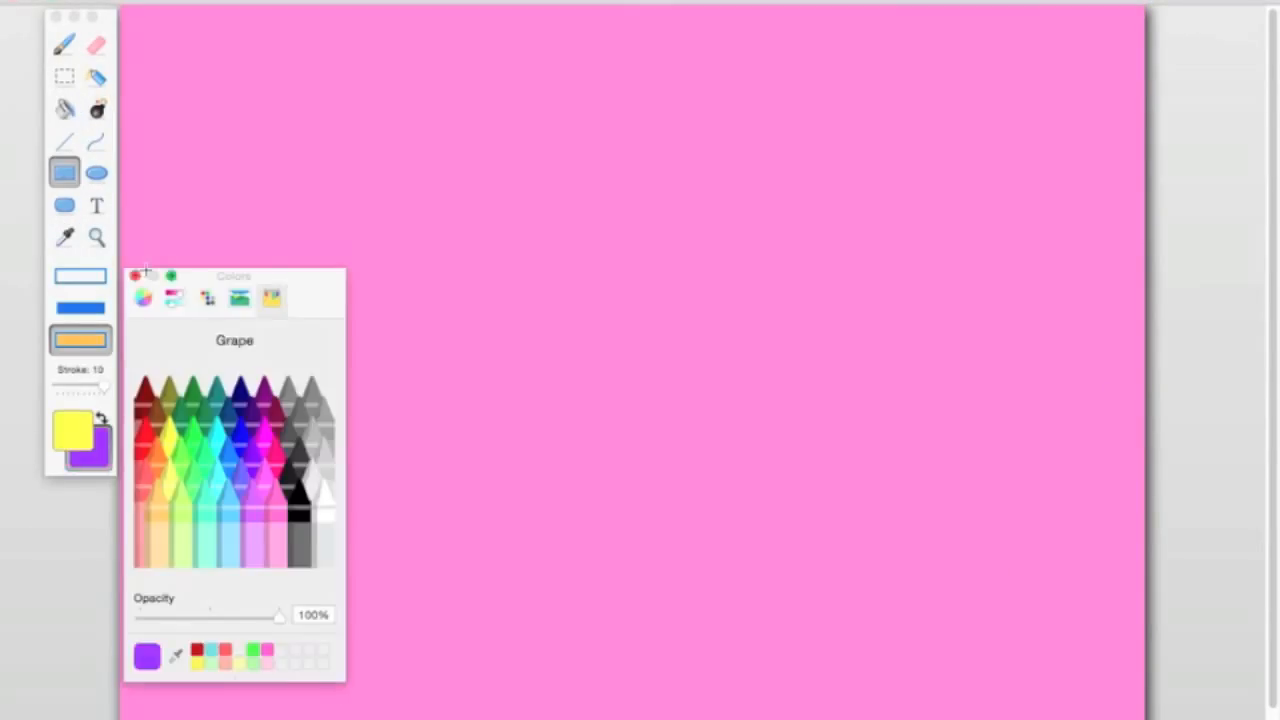
pyautogui.click(136, 275)
pyautogui.moveTo(396, 179); pyautogui.dragTo(610, 523)
pyautogui.click(73, 431)
pyautogui.click(98, 456)
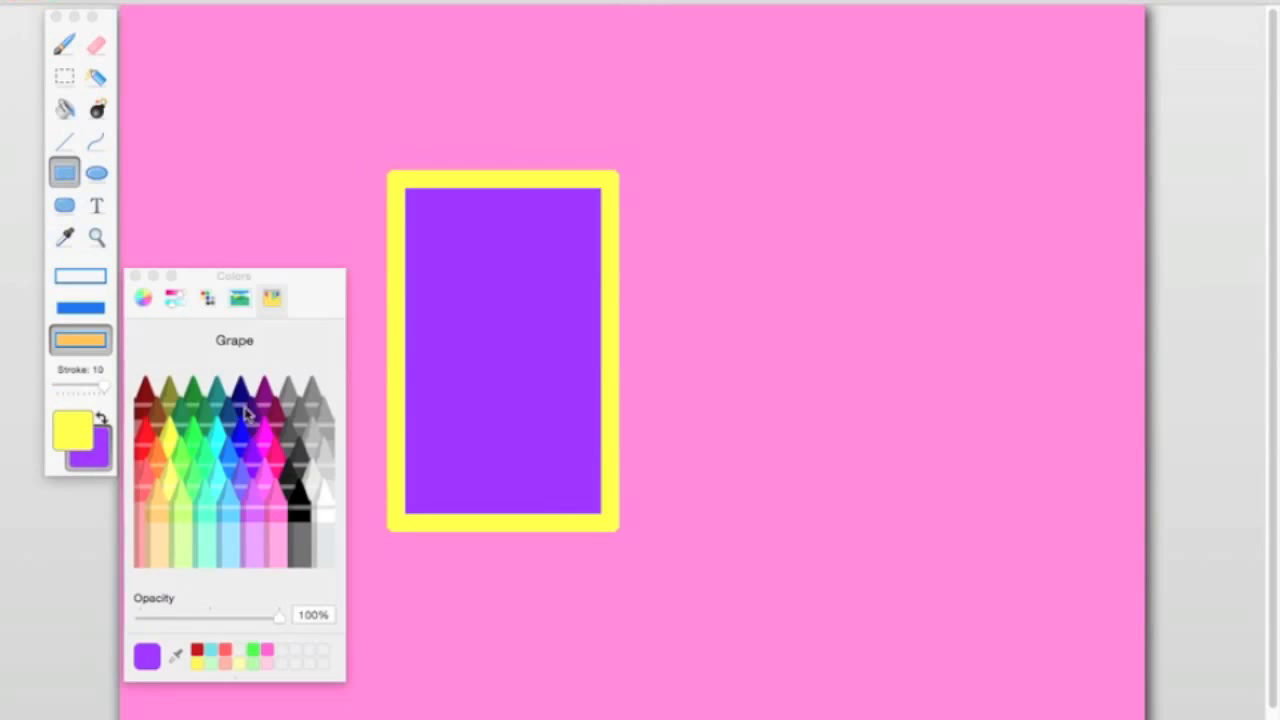
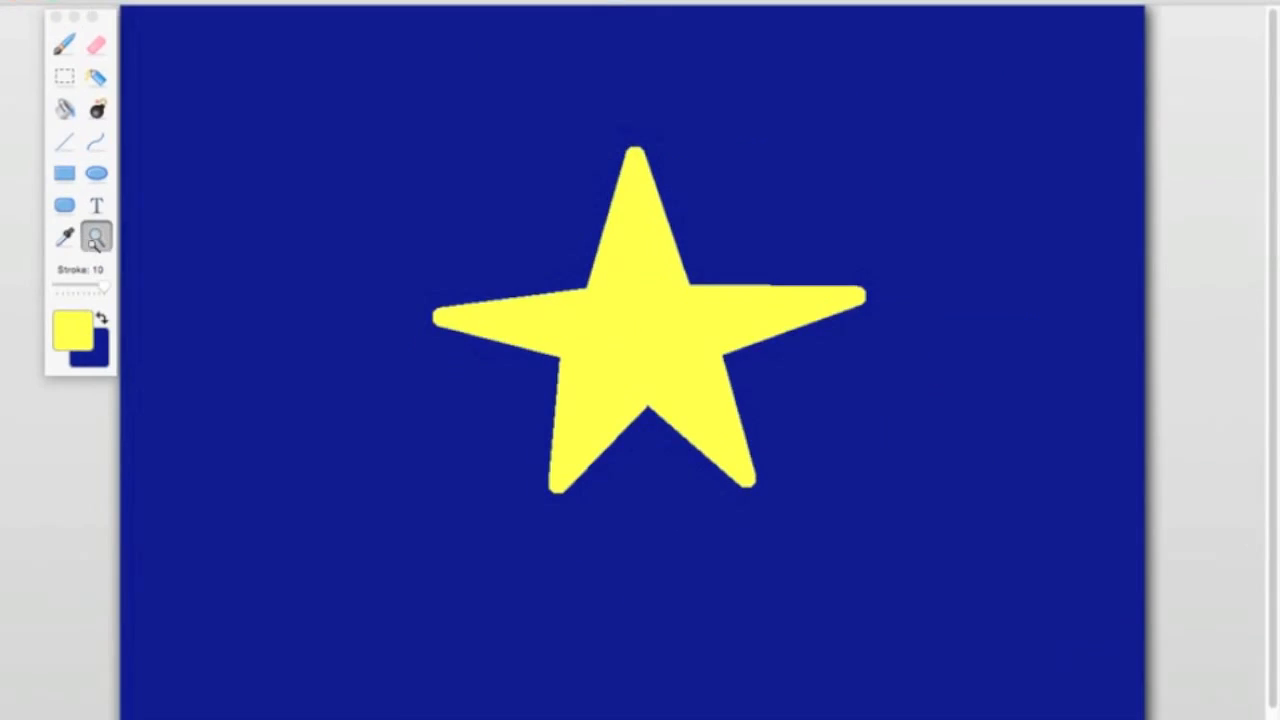
# Step: Zoom in closely on the yellow star and examine the pixels along the edges of its arms
pyautogui.click(535, 342)
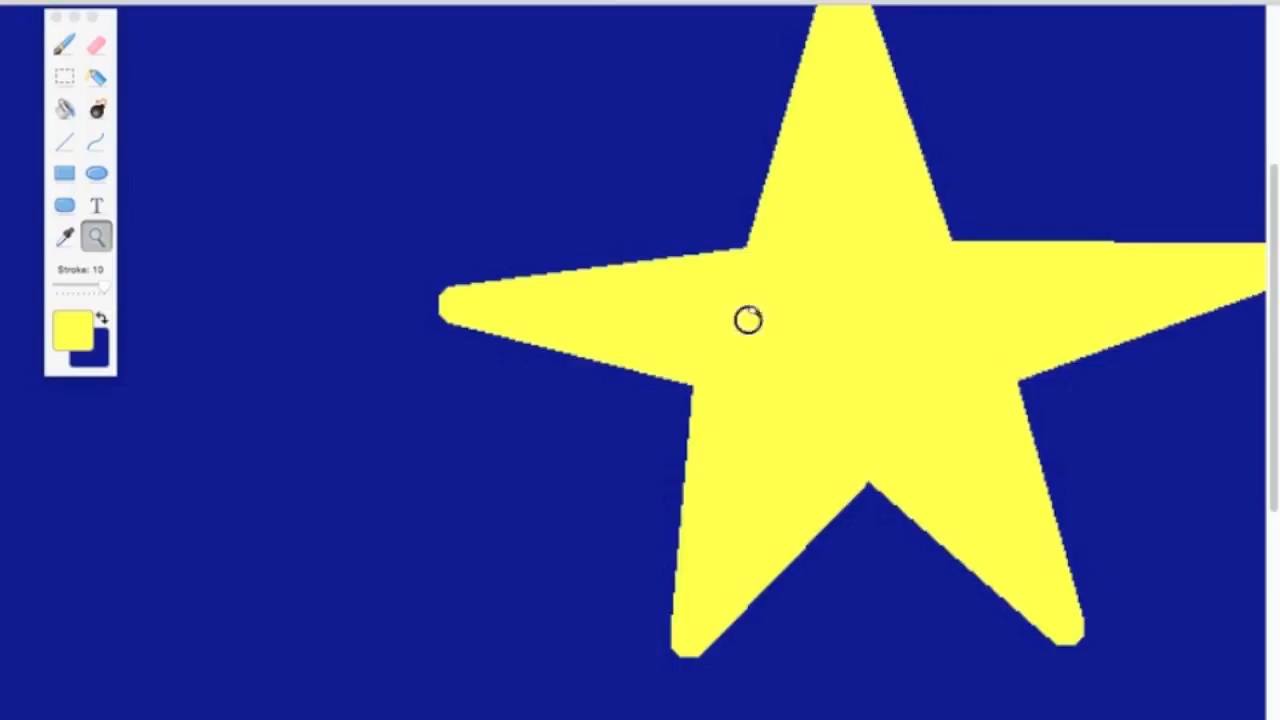
pyautogui.click(754, 311)
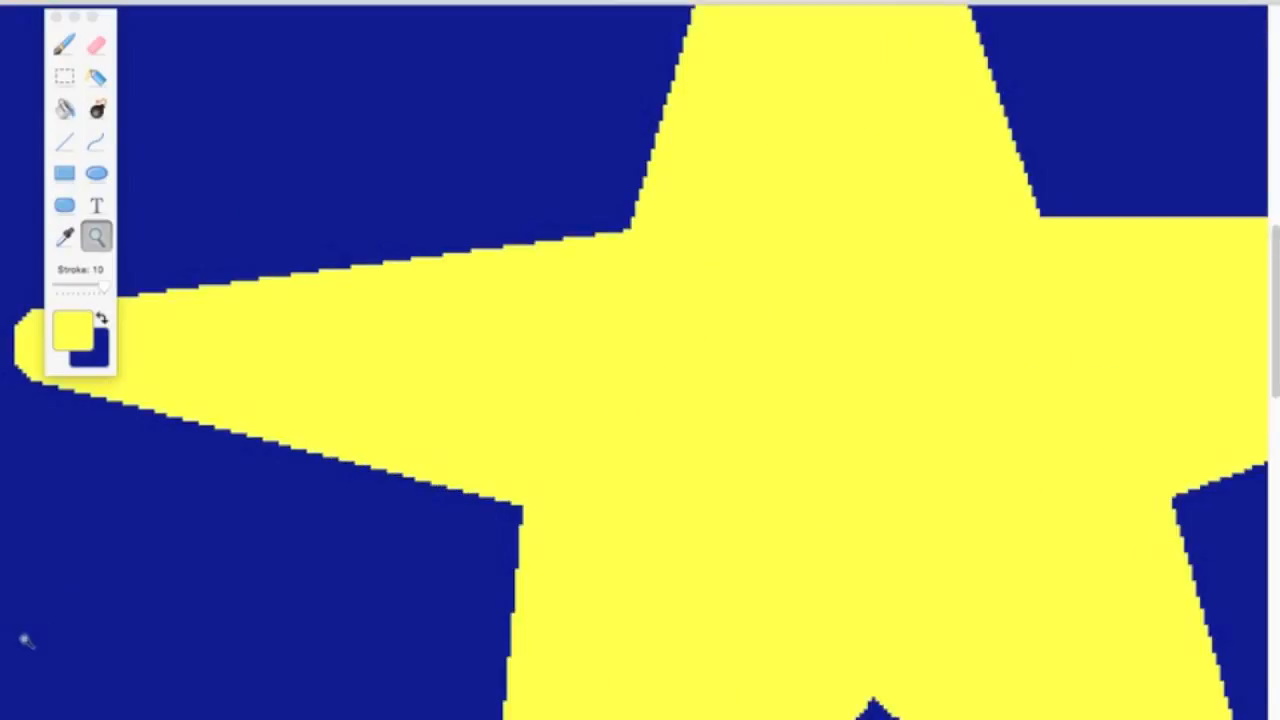
pyautogui.click(437, 281)
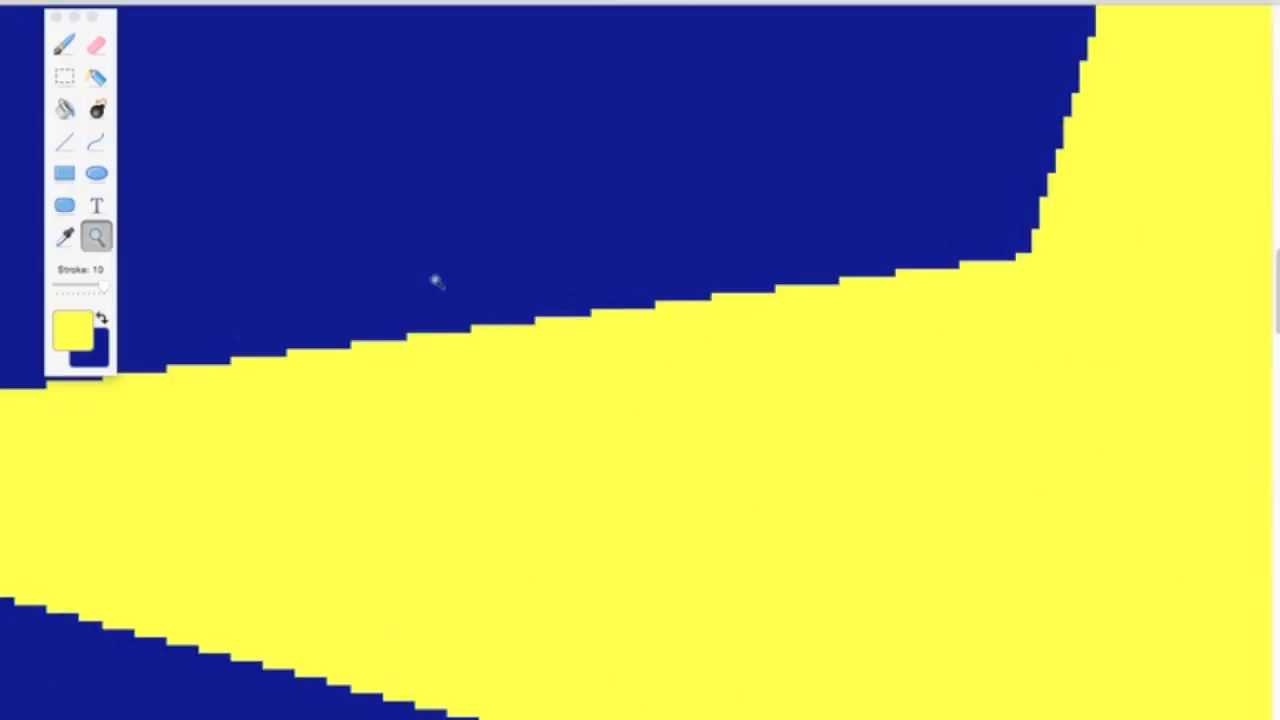
pyautogui.click(590, 233)
pyautogui.scroll(5, 588, 232)
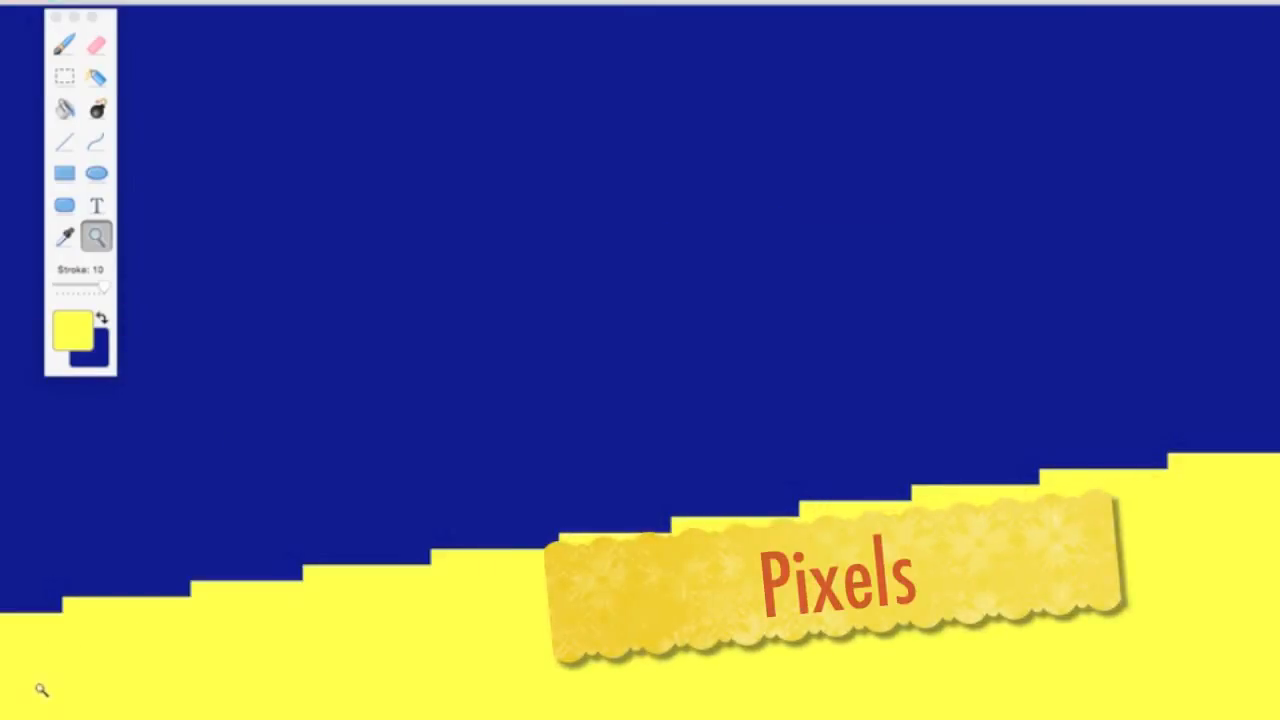
pyautogui.scroll(2, 539, 292)
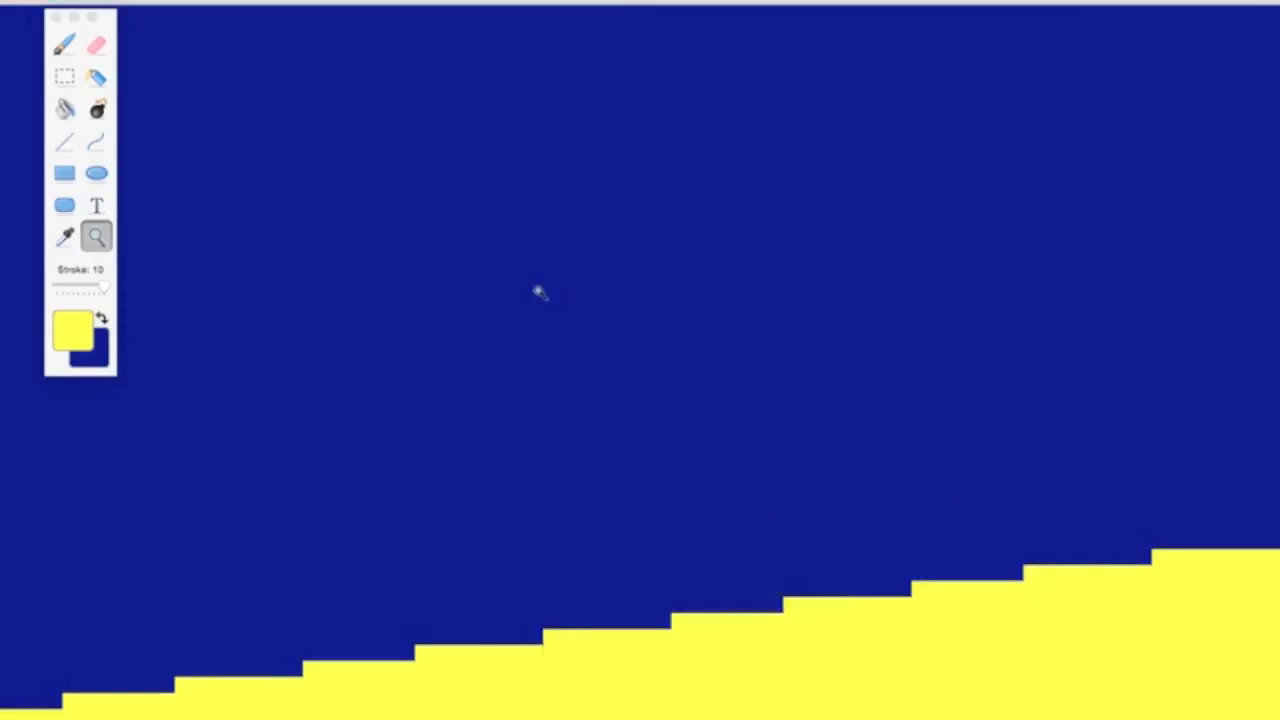
pyautogui.click(535, 298)
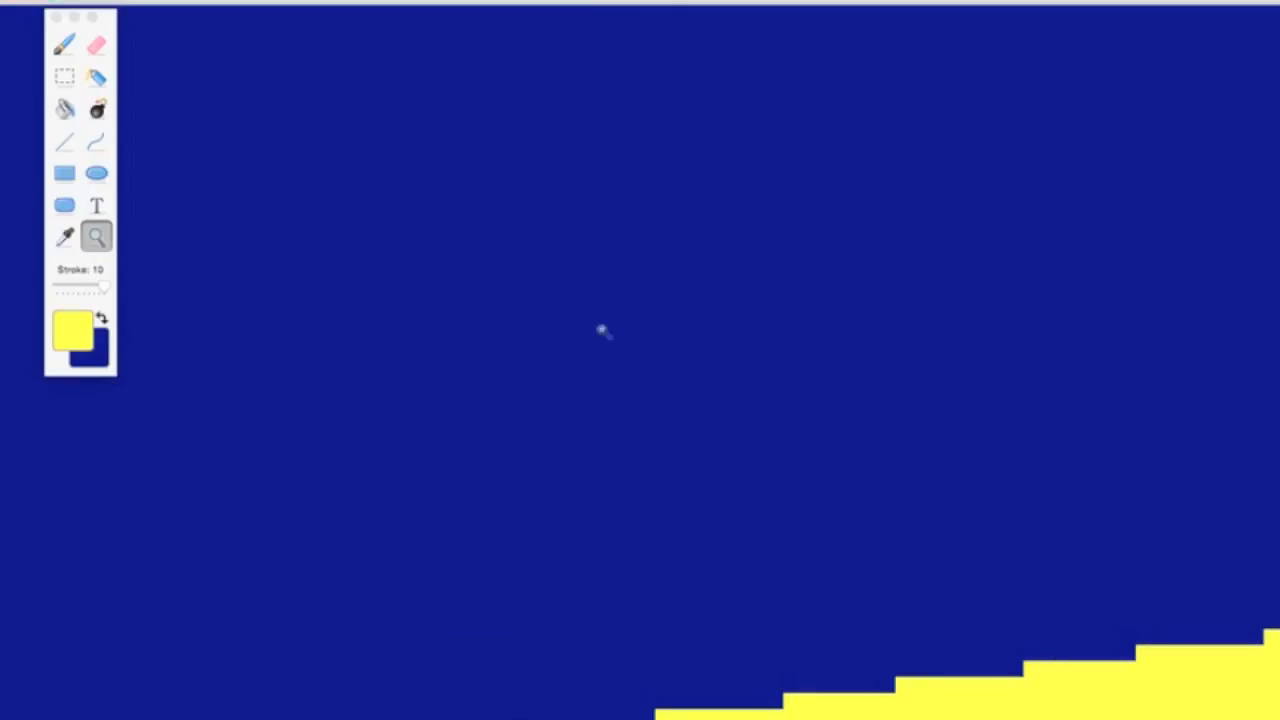
pyautogui.scroll(-10, 677, 406)
pyautogui.click(623, 247)
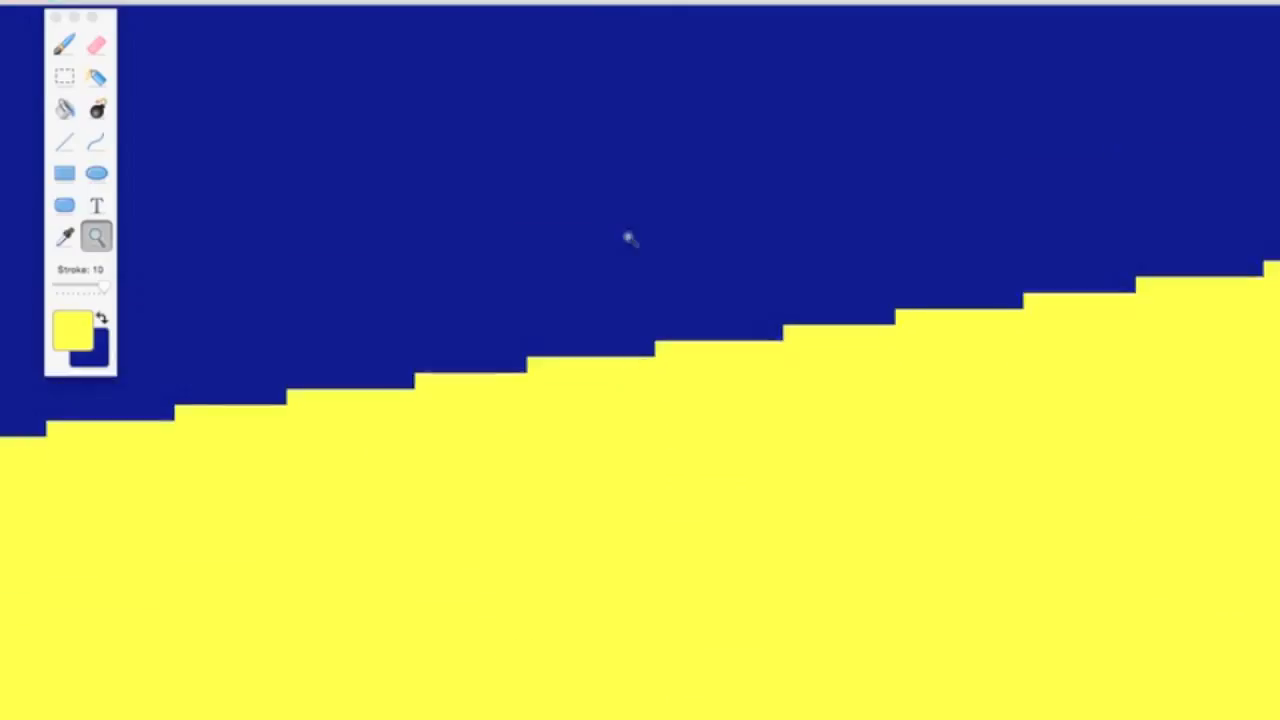
pyautogui.scroll(-11, 643, 406)
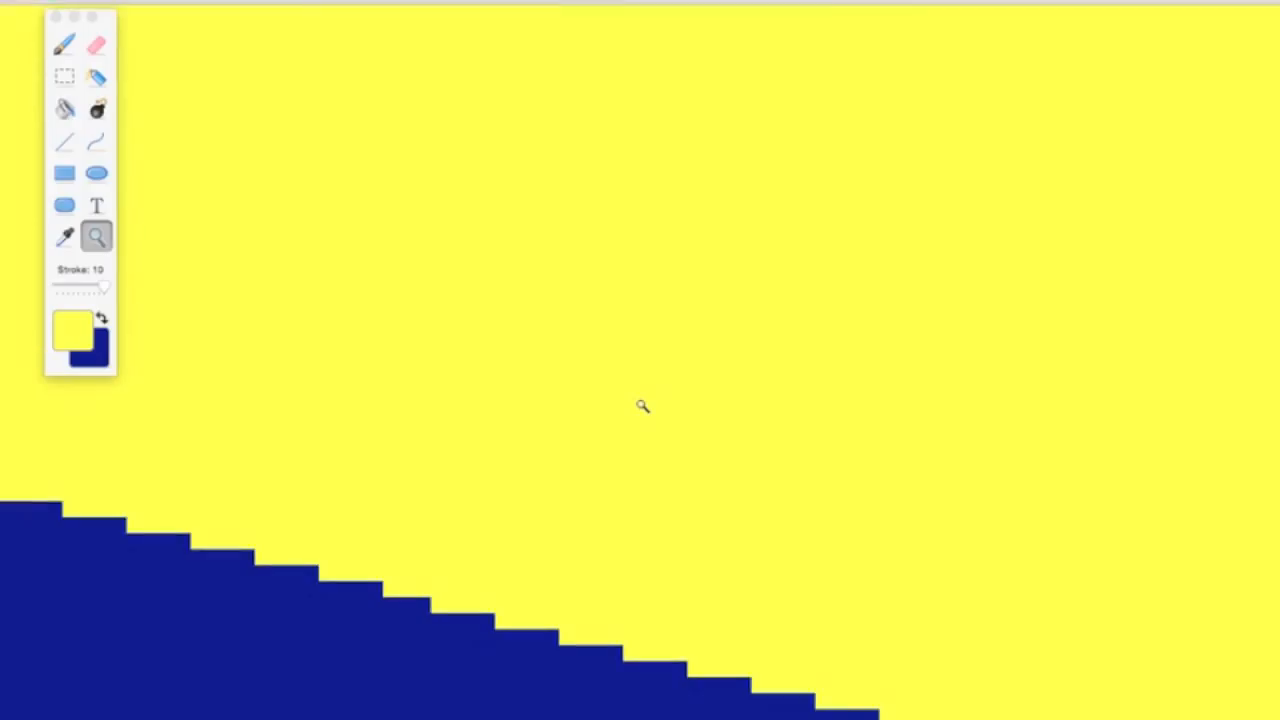
pyautogui.scroll(-6, 643, 406)
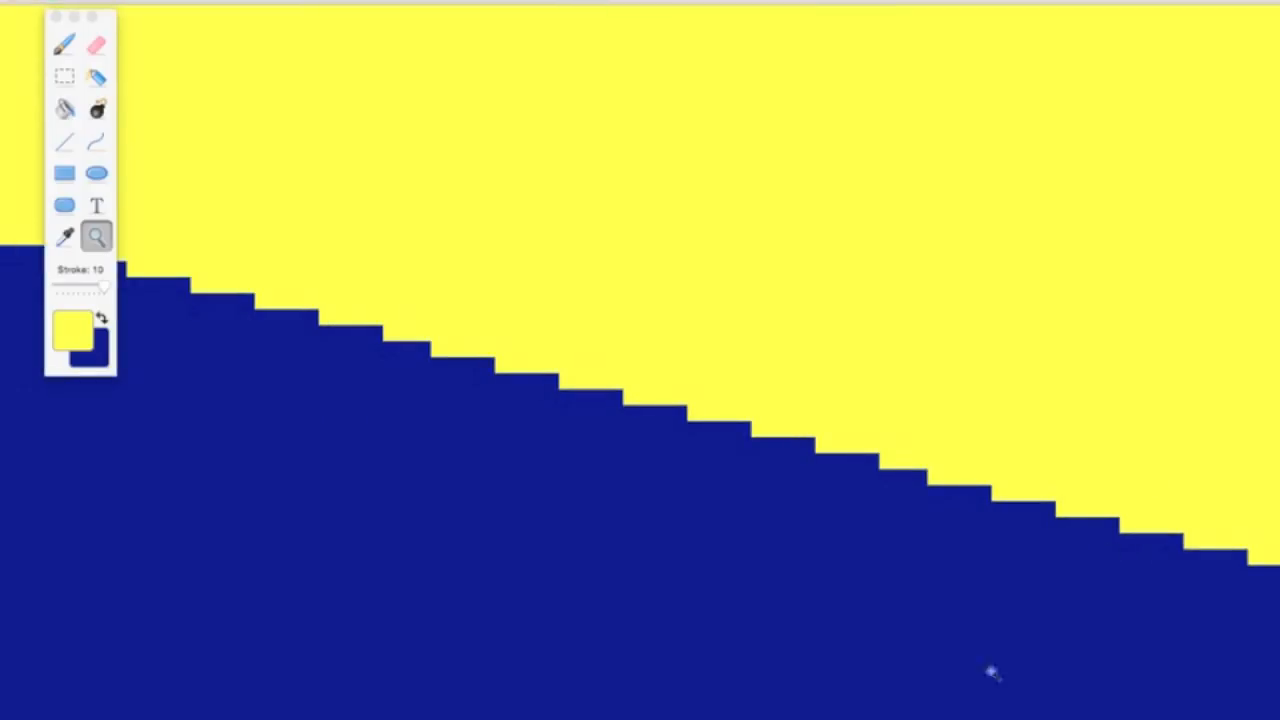
pyautogui.scroll(-6, 640, 400)
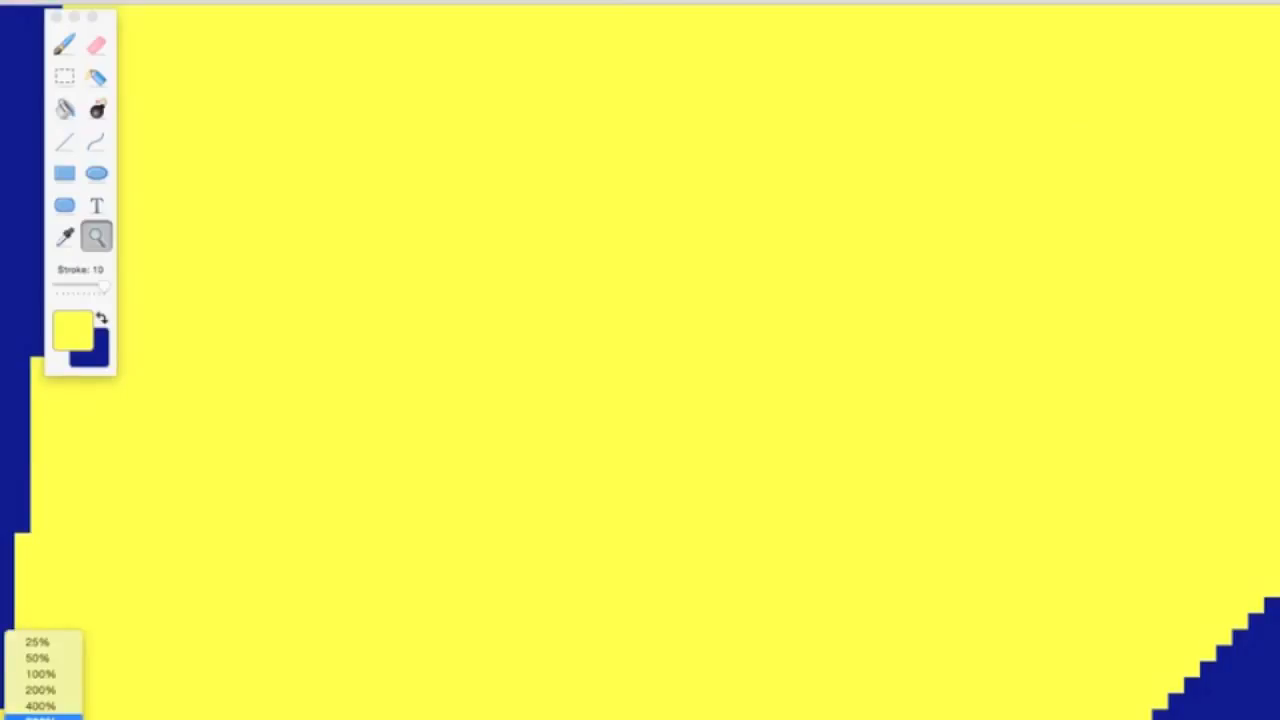
# Step: Zoom out to 25% to view the whole star drawing, and return the zoom to 100%
pyautogui.click(45, 641)
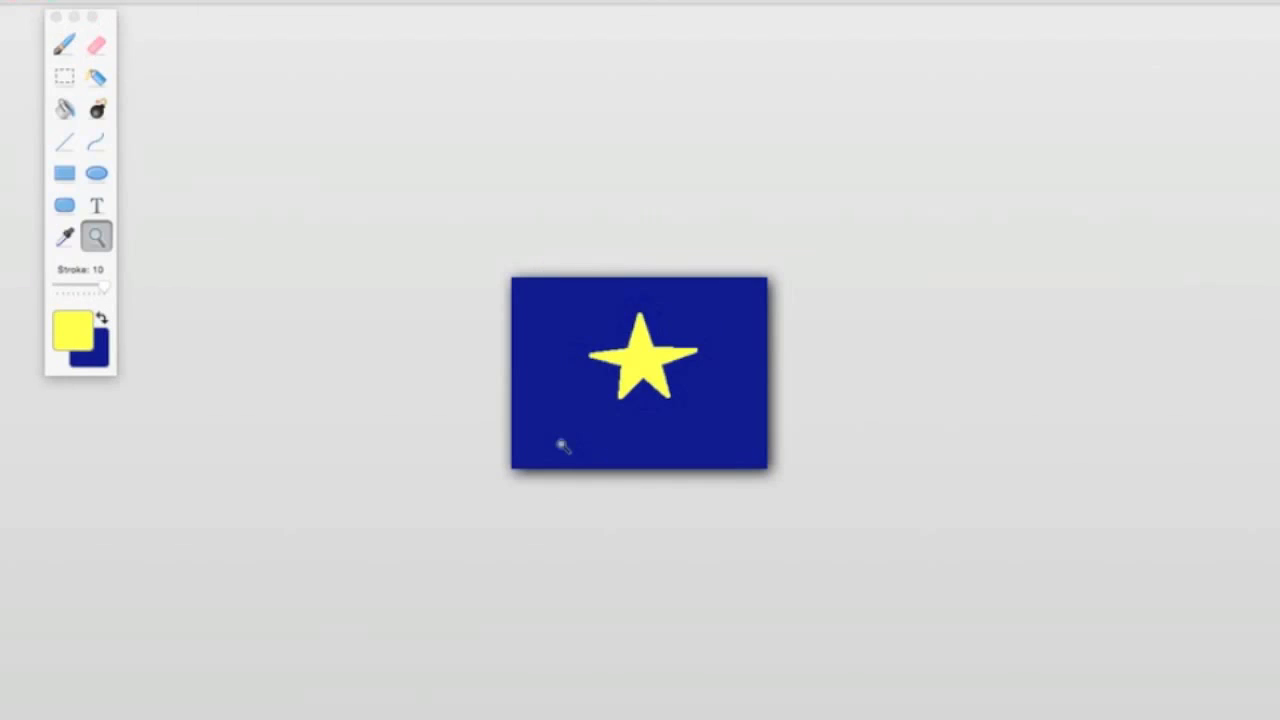
pyautogui.moveTo(640, 718)
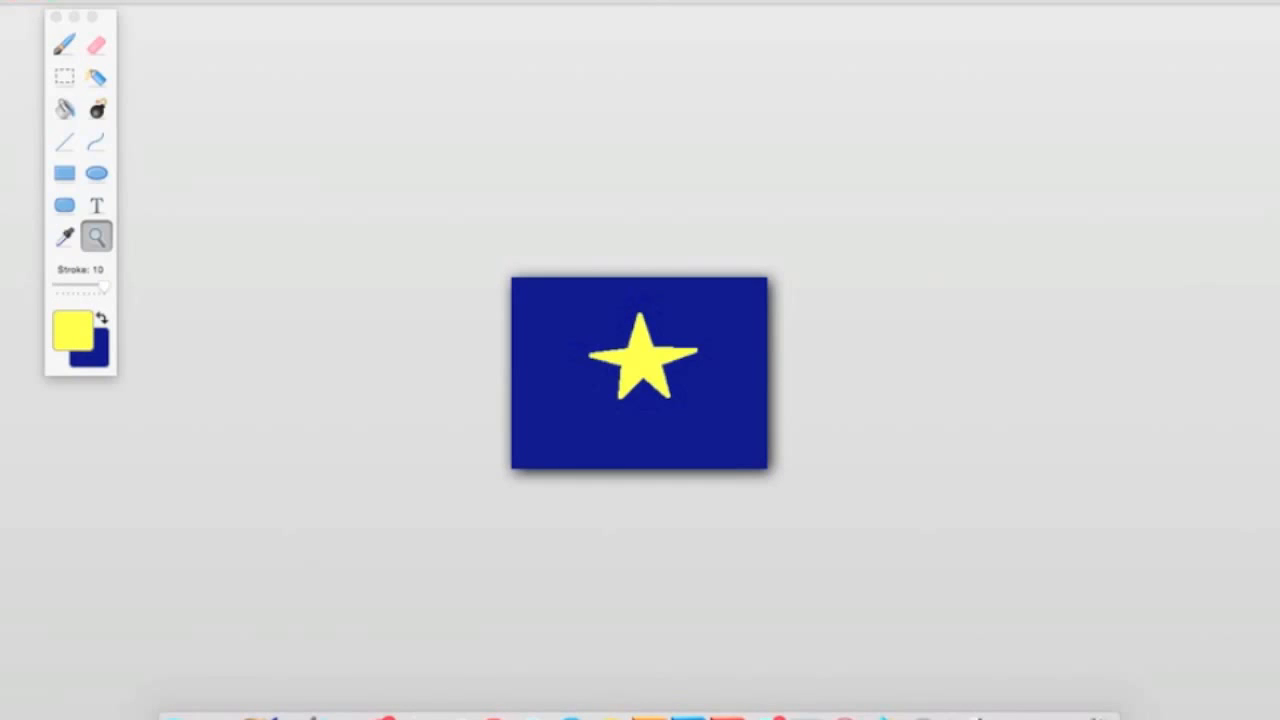
pyautogui.click(30, 628)
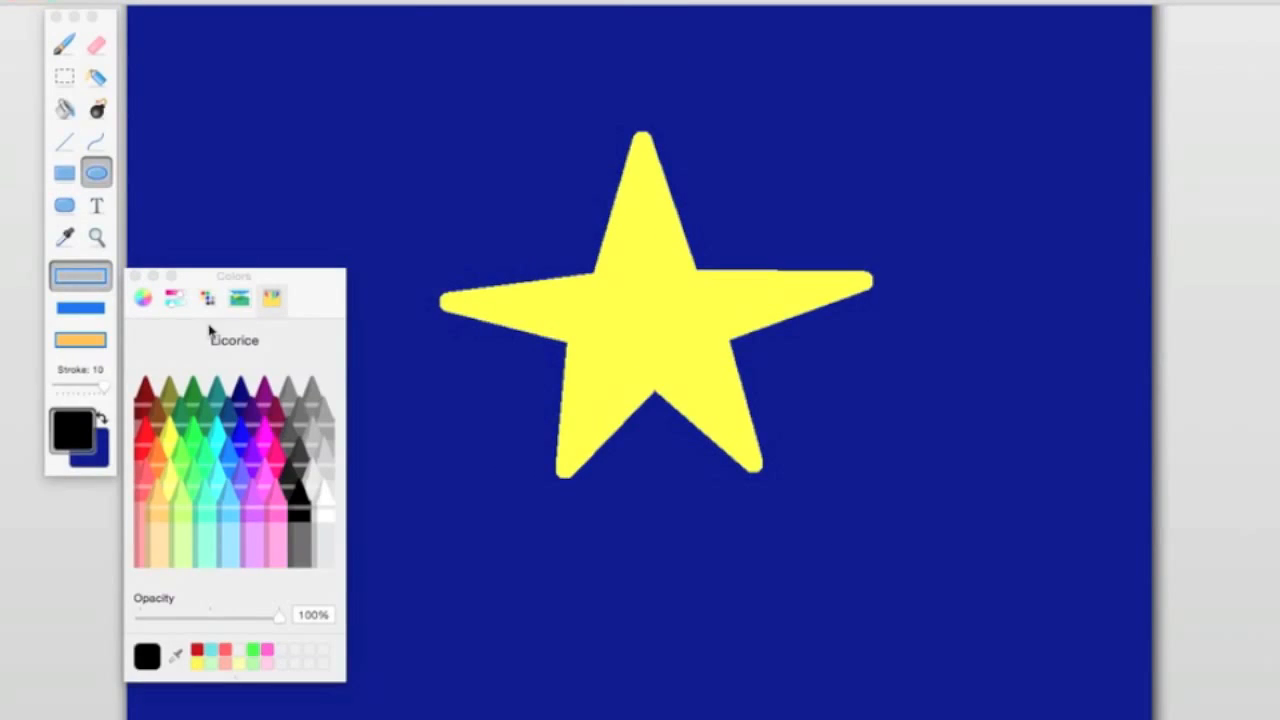
# Step: Draw two black oval eyes with stroke 3 on the yellow star, and brush in pupils and eyebrows
pyautogui.moveTo(104, 386); pyautogui.dragTo(67, 386)
pyautogui.moveTo(609, 247)
pyautogui.mouseDown()
pyautogui.moveTo(637, 282)
pyautogui.moveTo(676, 282)
pyautogui.mouseUp()
pyautogui.click(66, 716)
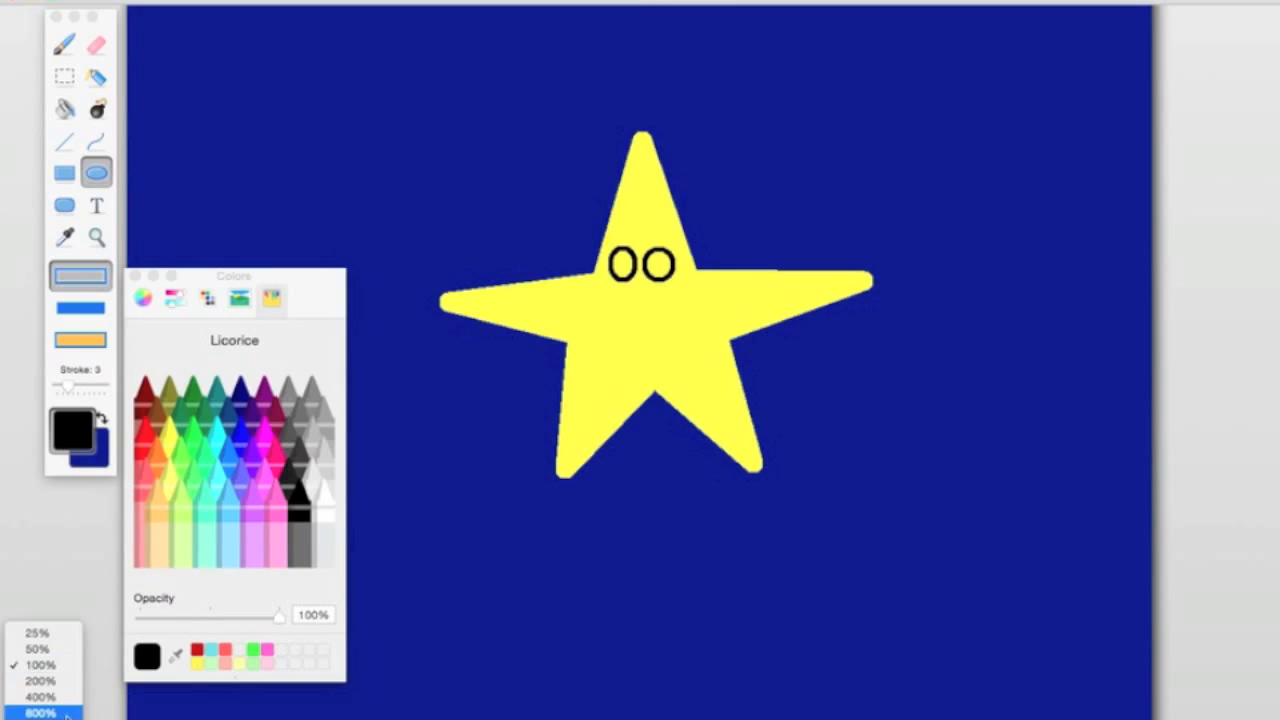
pyautogui.click(40, 713)
pyautogui.scroll(10, 620, 306)
pyautogui.click(64, 44)
pyautogui.moveTo(573, 470); pyautogui.dragTo(591, 469)
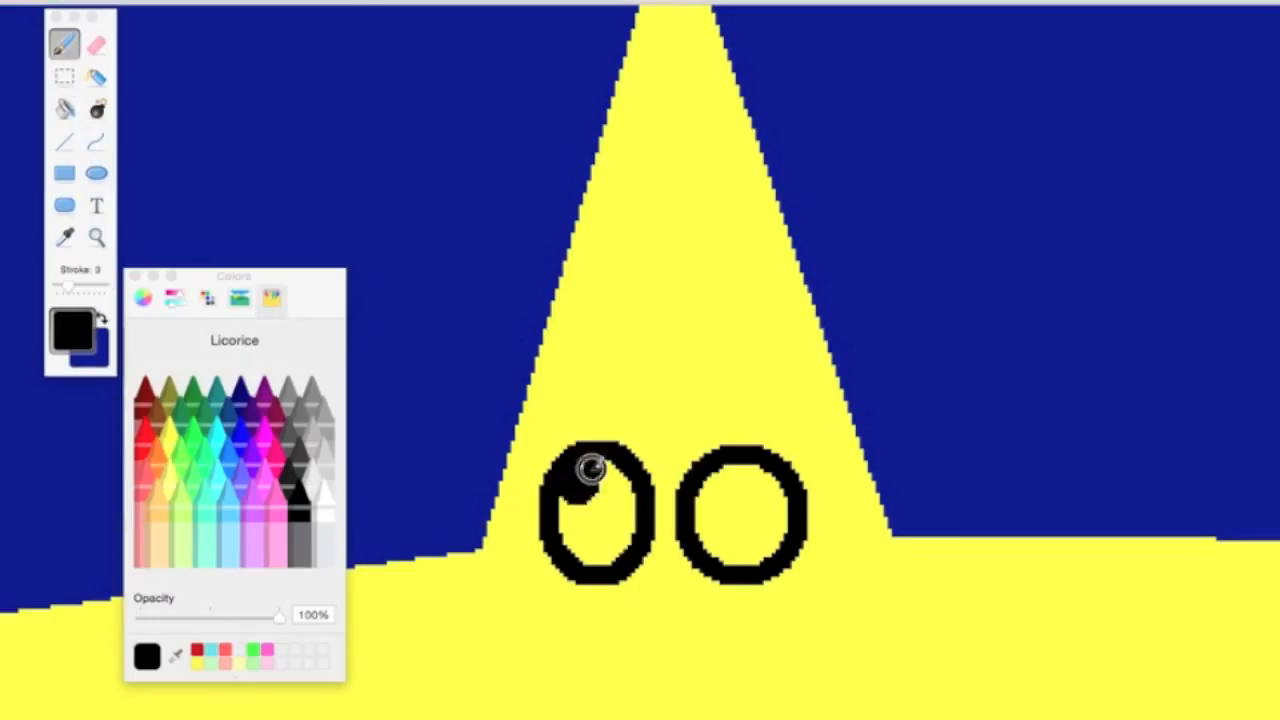
pyautogui.moveTo(718, 488); pyautogui.dragTo(738, 478)
pyautogui.moveTo(580, 400); pyautogui.dragTo(760, 405)
pyautogui.click(62, 688)
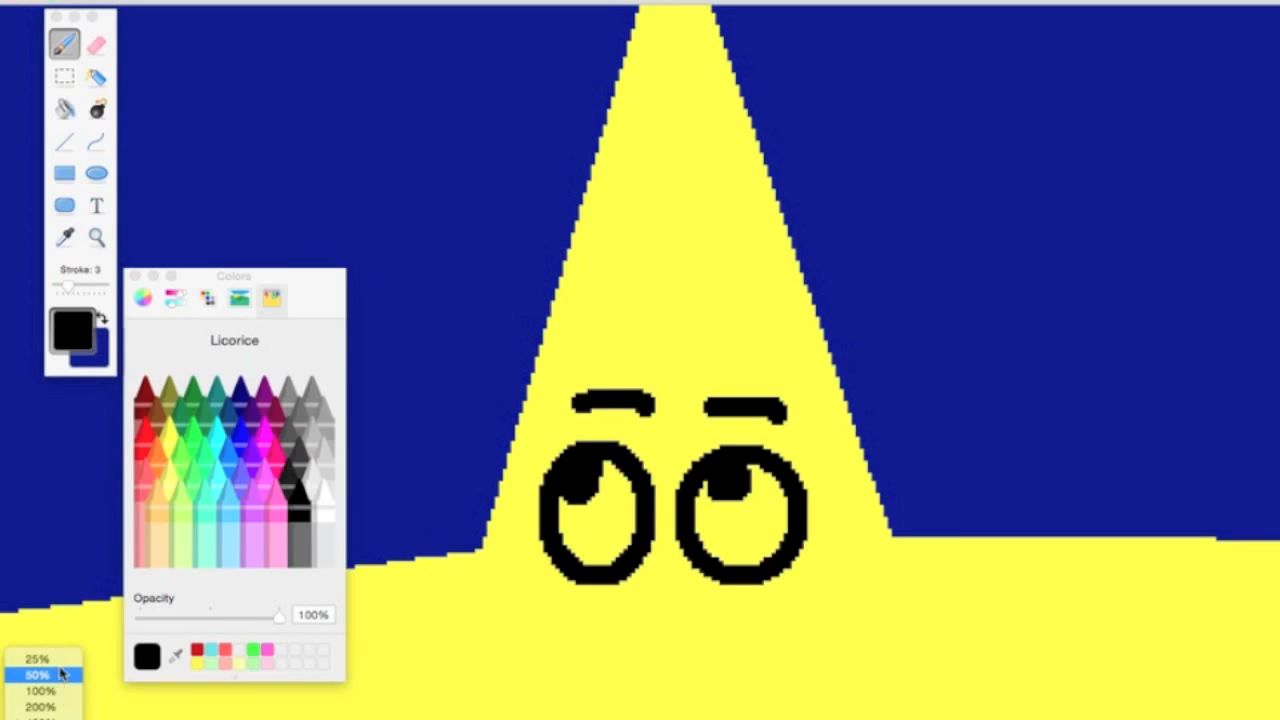
pyautogui.click(38, 676)
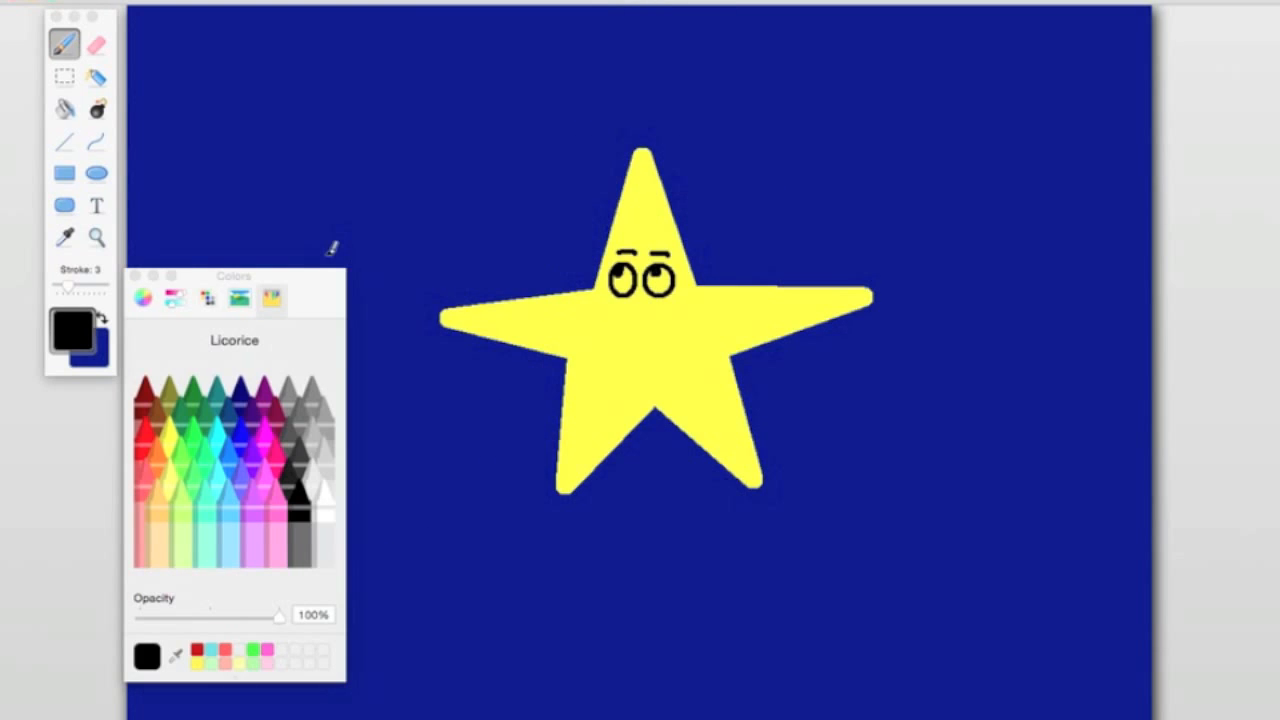
# Step: Fill the inside of both of the star's eyes with Snow white
pyautogui.click(64, 108)
pyautogui.click(322, 505)
pyautogui.click(66, 712)
pyautogui.click(64, 682)
pyautogui.click(64, 714)
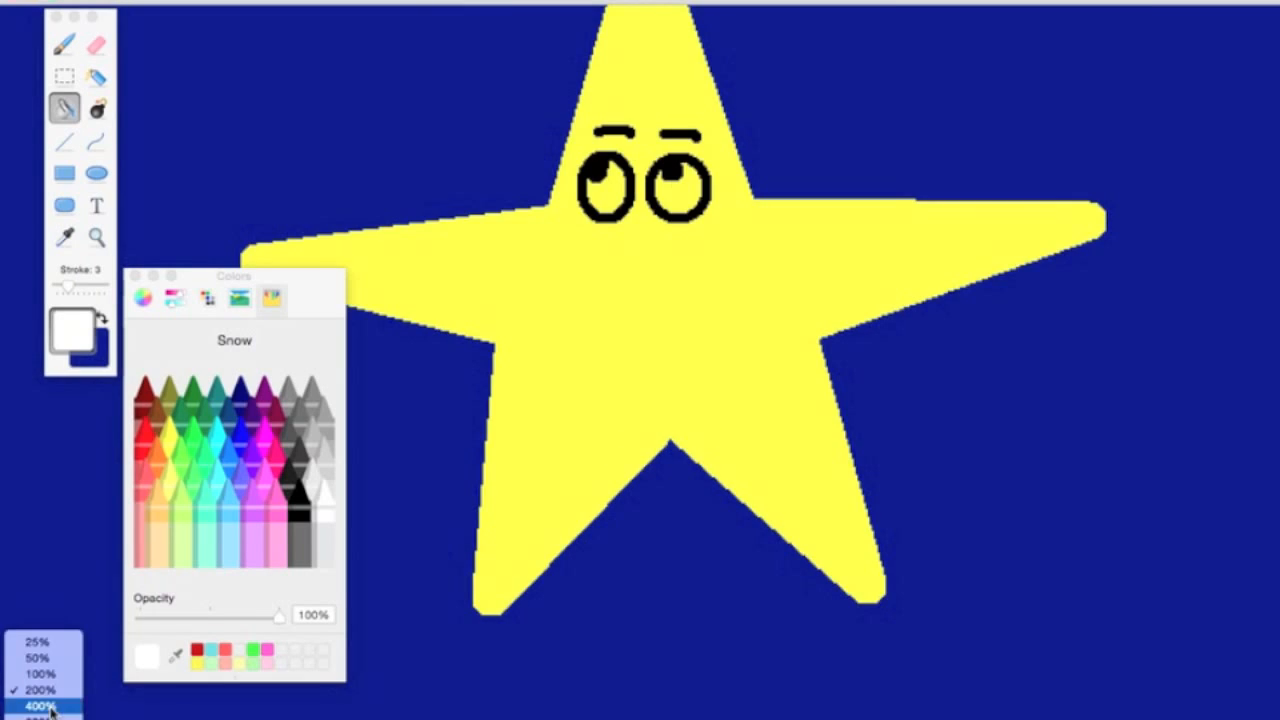
pyautogui.click(64, 708)
pyautogui.scroll(3, 677, 30)
pyautogui.click(604, 132)
pyautogui.click(732, 122)
pyautogui.click(64, 712)
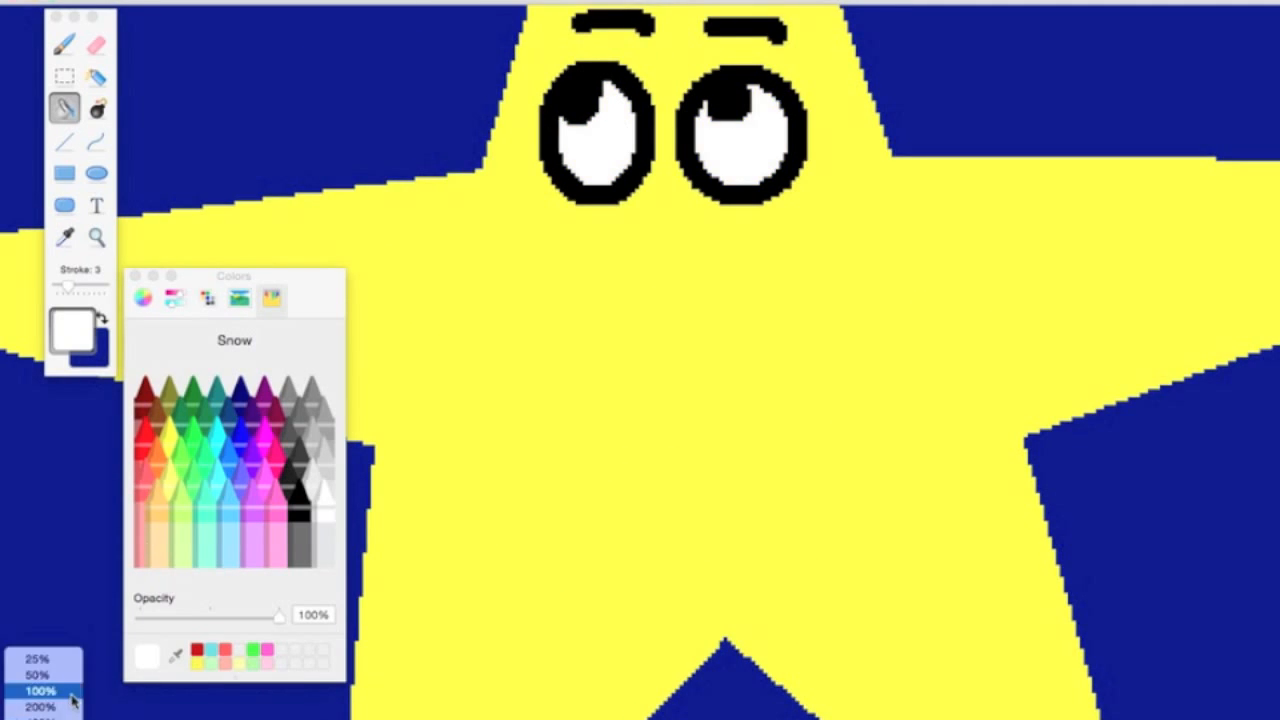
pyautogui.click(38, 674)
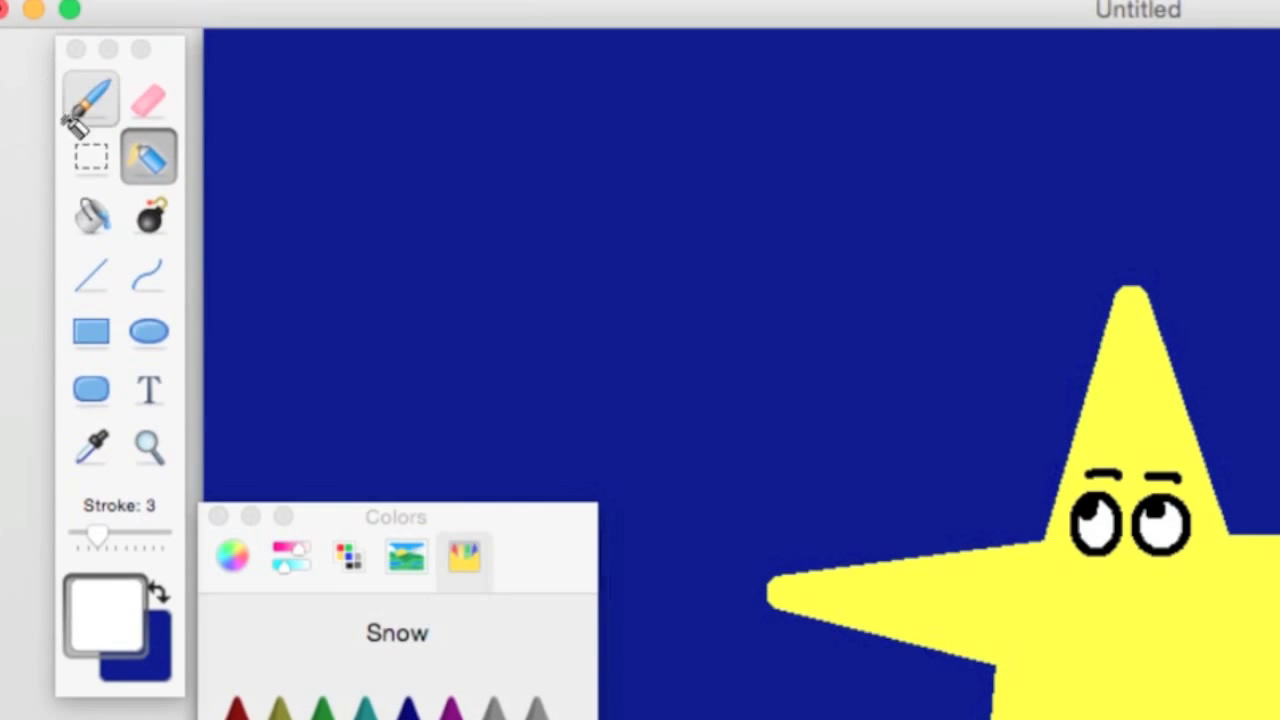
# Step: Using the opaque selection mode, select a rectangle over the star's left arm and left eye, and move it onto the white area at the canvas's upper left
pyautogui.click(64, 76)
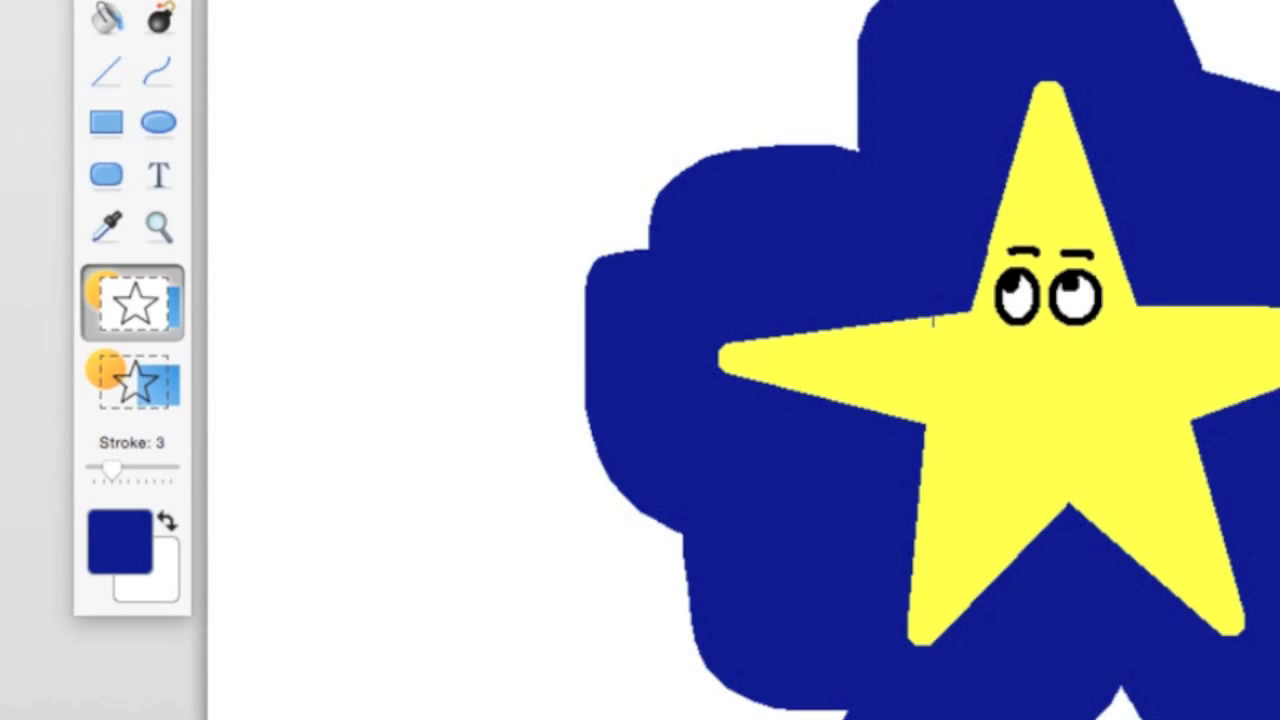
pyautogui.click(105, 168)
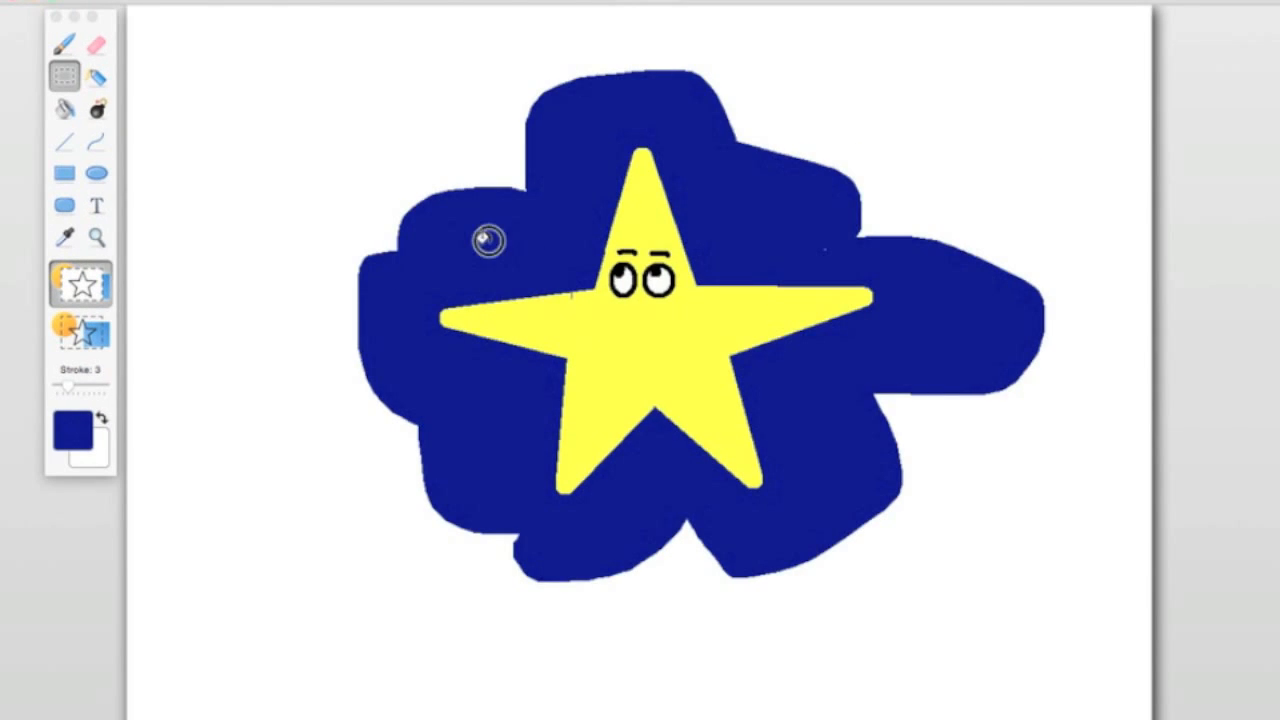
pyautogui.moveTo(488, 240); pyautogui.dragTo(619, 312)
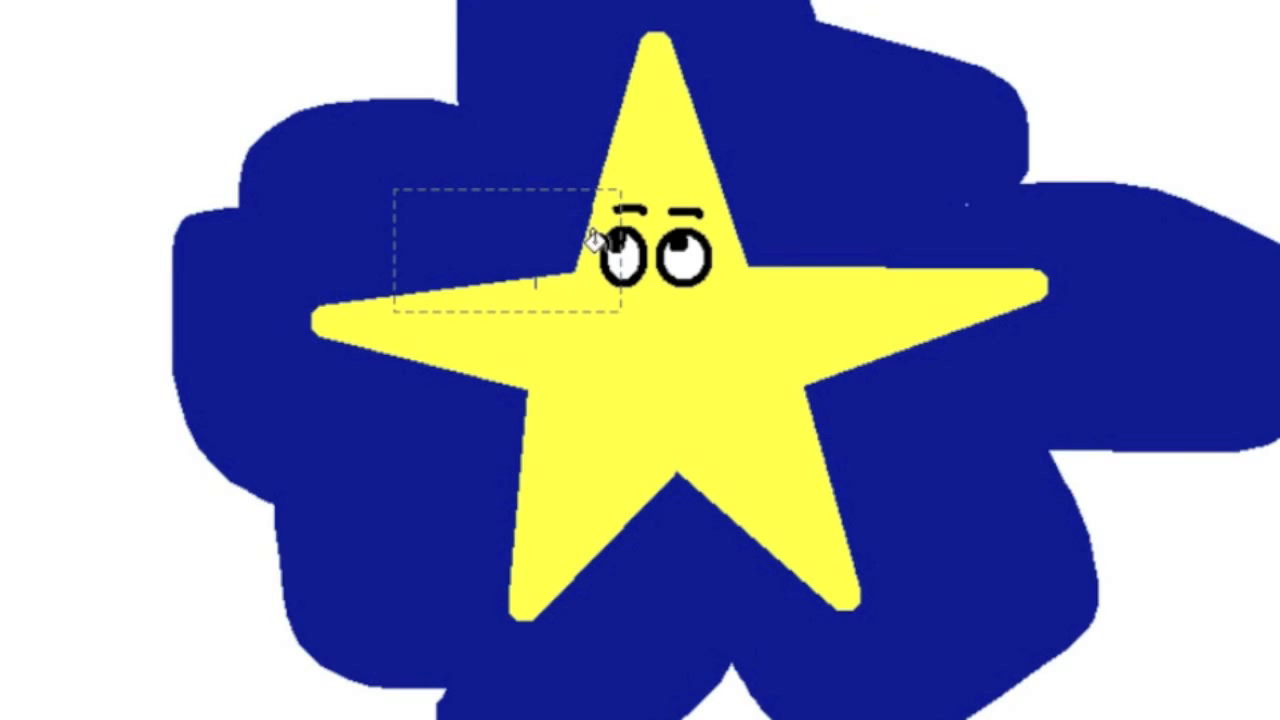
pyautogui.moveTo(591, 251); pyautogui.dragTo(227, 70)
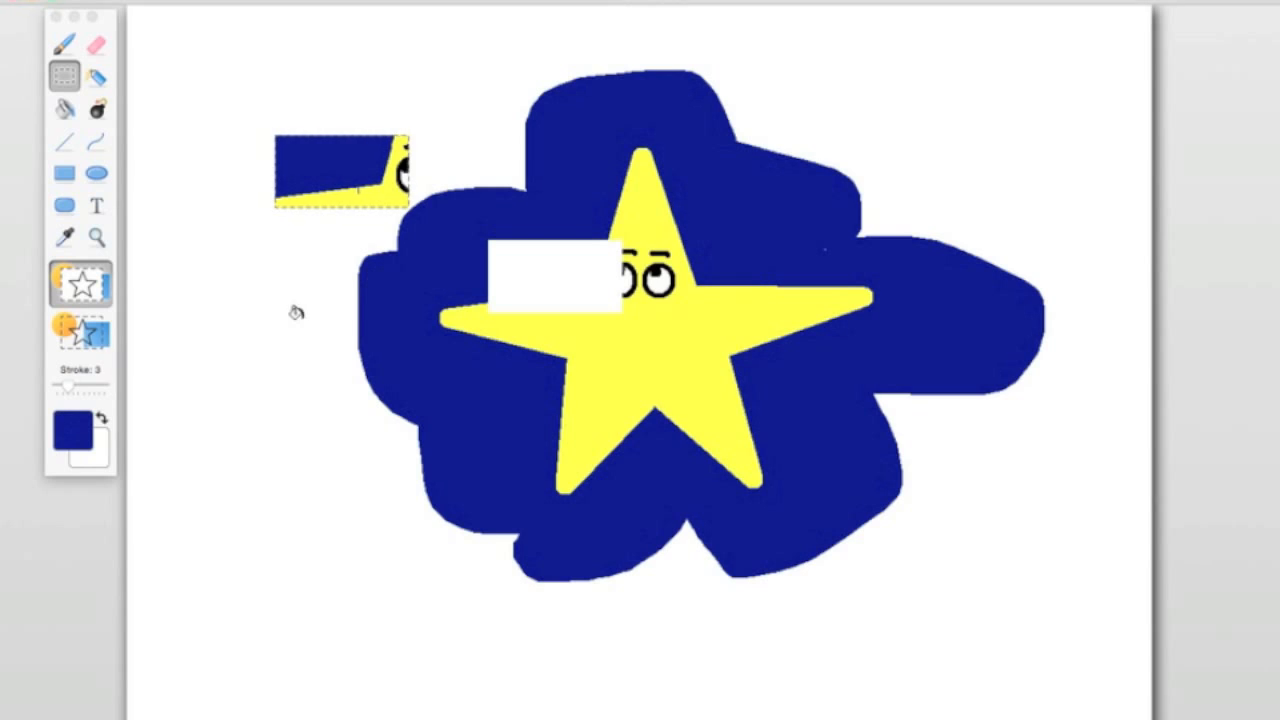
# Step: Using the transparent selection mode, select a rectangle beside the star's right eye, and move it onto the white area at the canvas's upper right
pyautogui.click(84, 331)
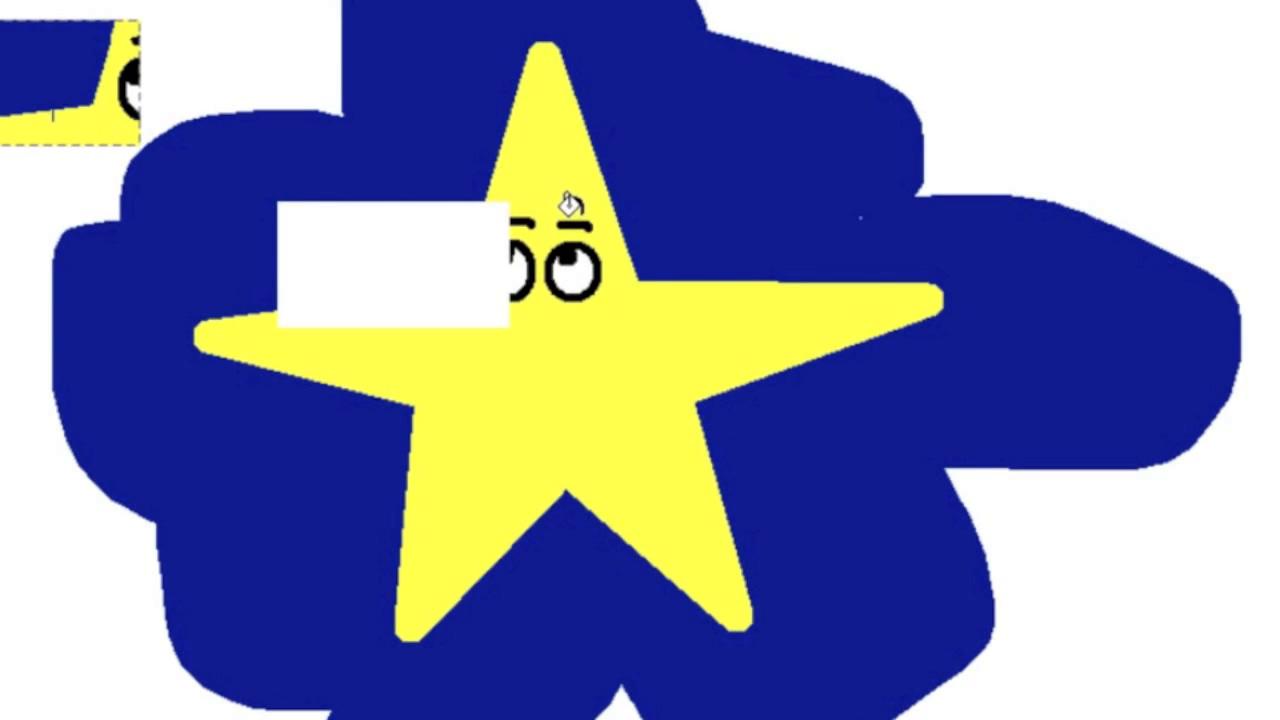
pyautogui.moveTo(583, 282); pyautogui.dragTo(697, 320)
pyautogui.moveTo(624, 243); pyautogui.dragTo(1055, 94)
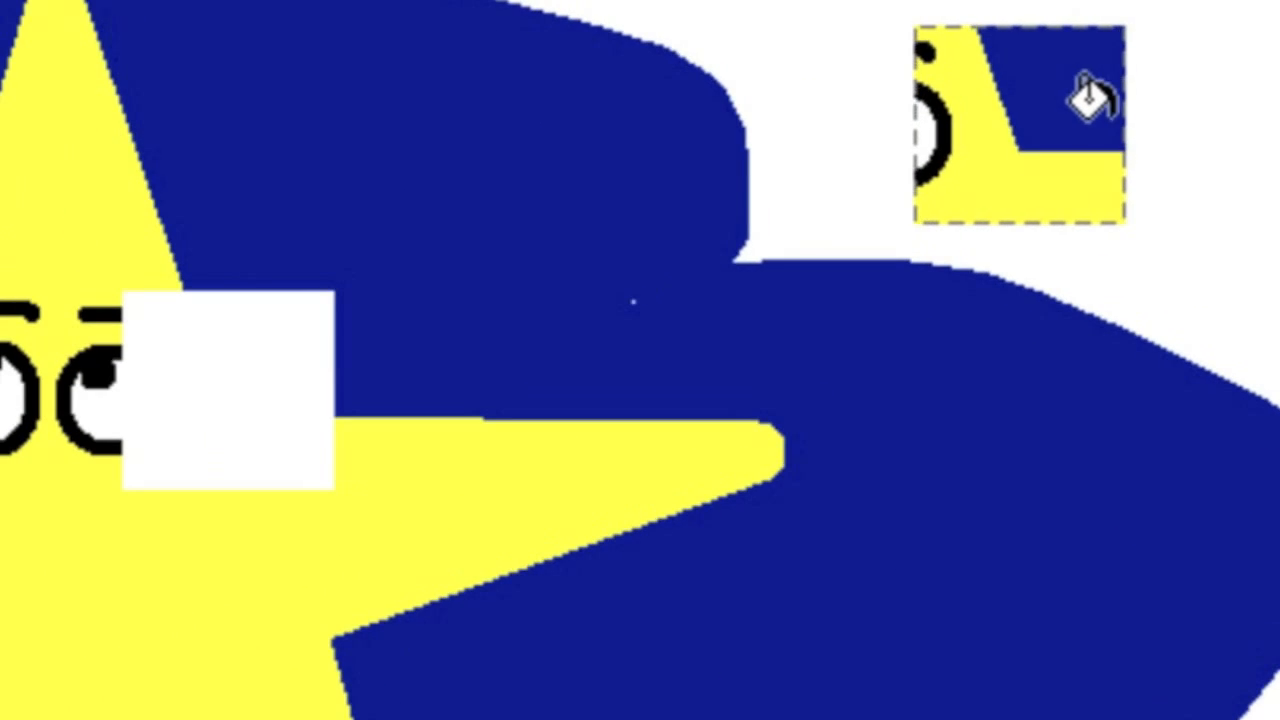
pyautogui.moveTo(1029, 106); pyautogui.dragTo(986, 126)
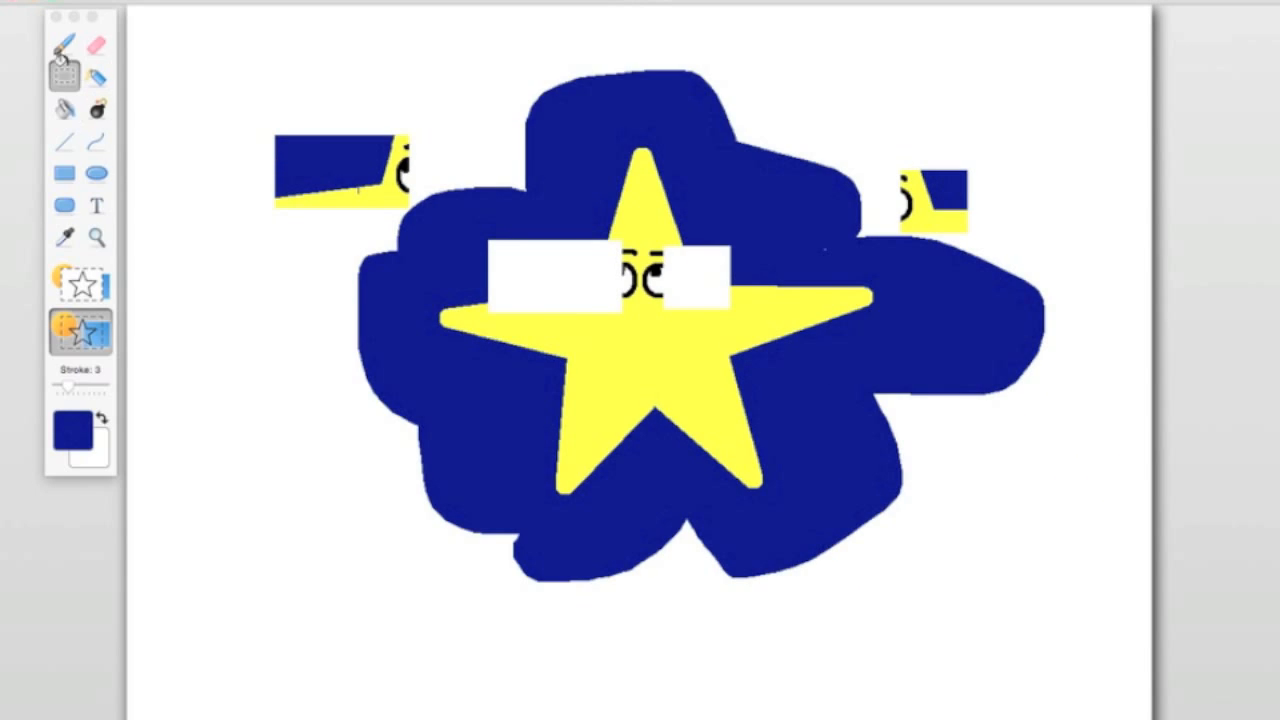
# Step: Brush a small blue cloud outline with a gap in its lower edge, on the white area below and left of the star
pyautogui.click(64, 44)
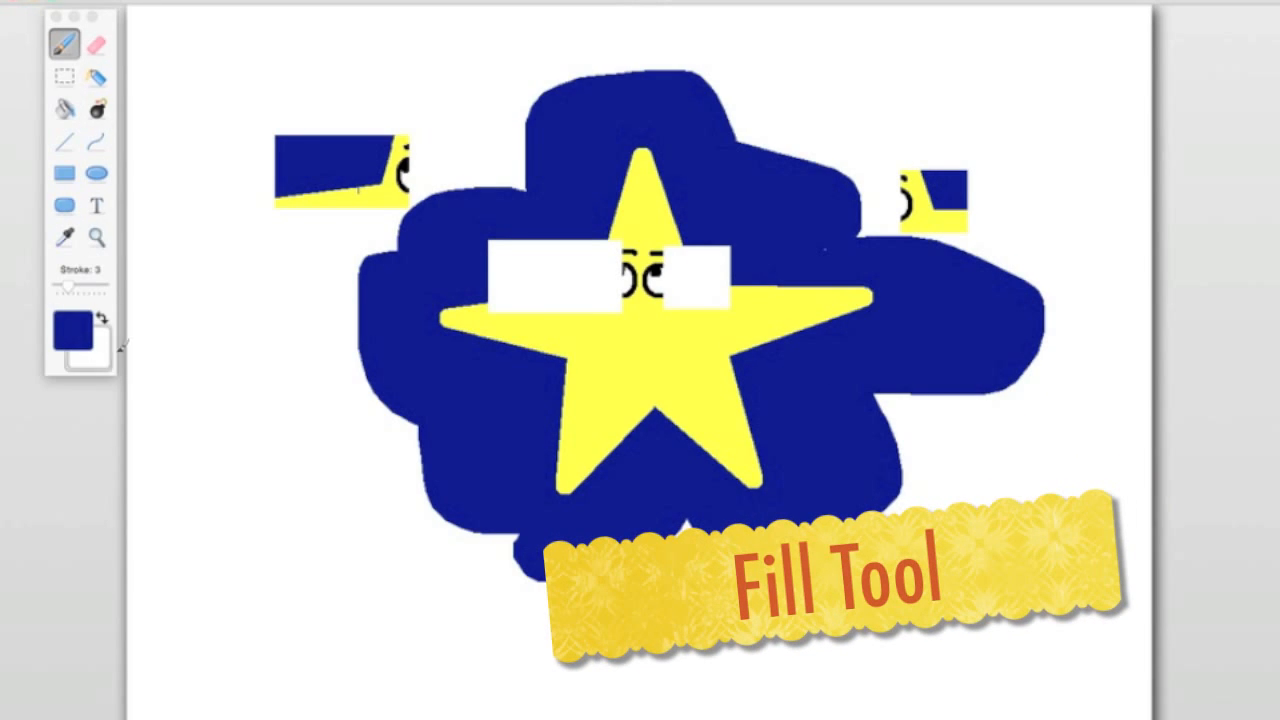
pyautogui.moveTo(233, 601)
pyautogui.mouseDown()
pyautogui.moveTo(311, 508)
pyautogui.moveTo(396, 586)
pyautogui.moveTo(354, 571)
pyautogui.moveTo(247, 609)
pyautogui.mouseUp()
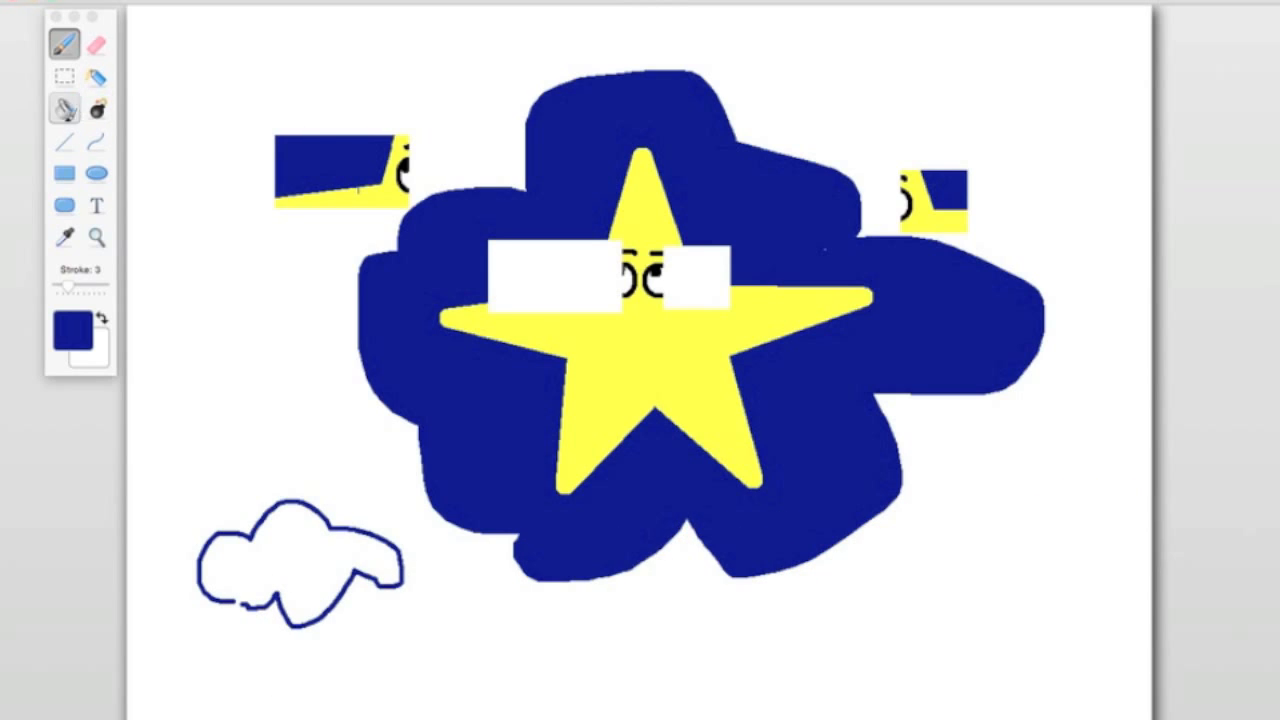
# Step: Try to fill the cloud outline that has a gap with blue, and undo the fill
pyautogui.click(64, 108)
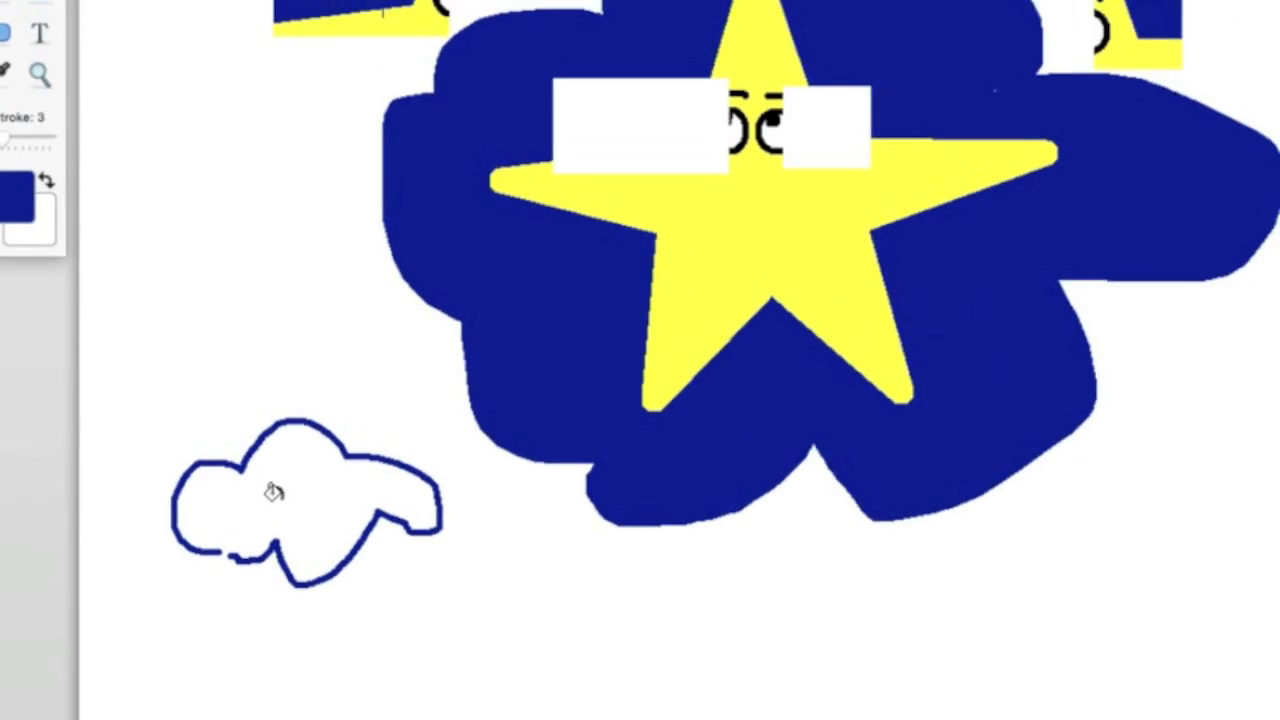
pyautogui.click(273, 556)
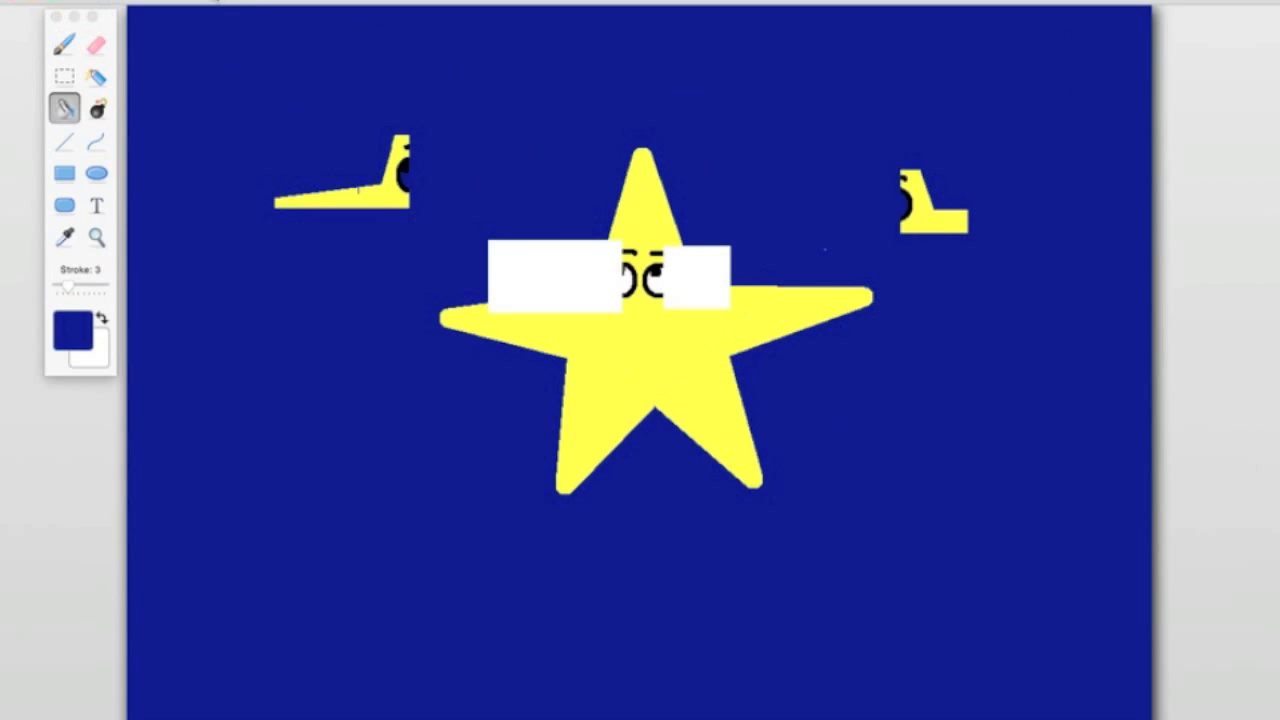
pyautogui.click(194, 0)
pyautogui.click(221, 2)
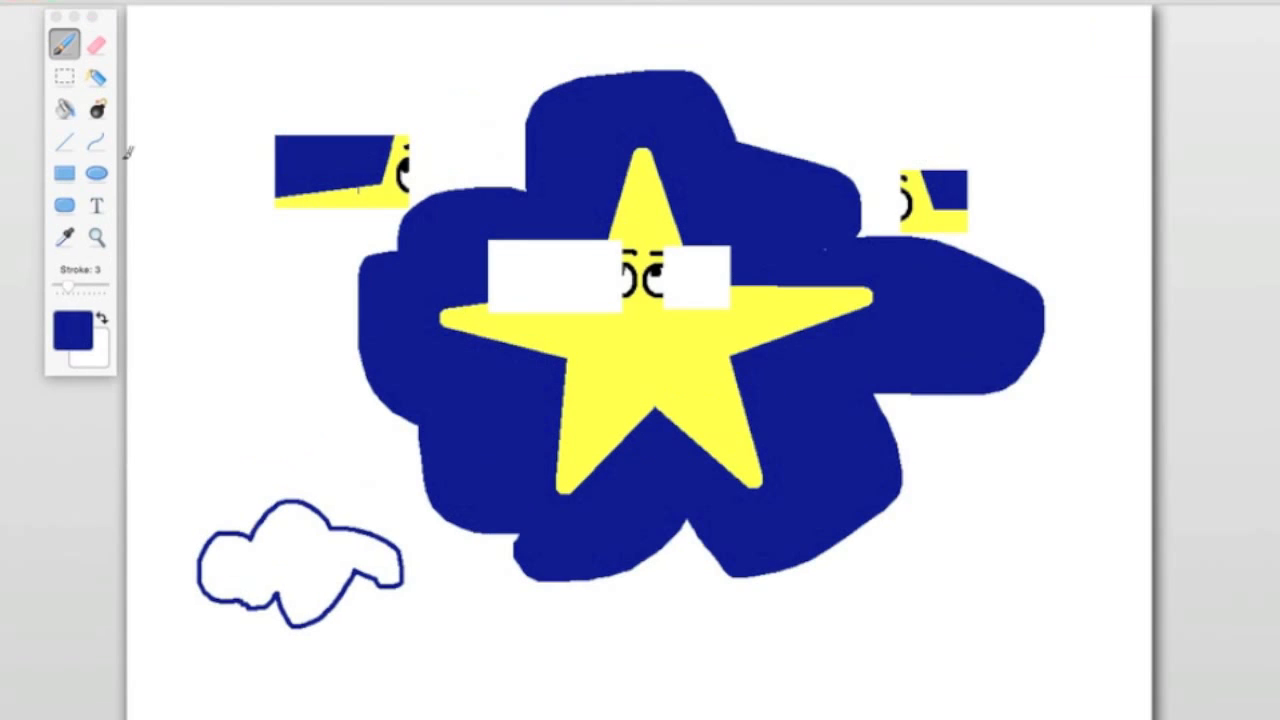
# Step: Fill the closed cloud outline with blue
pyautogui.click(65, 109)
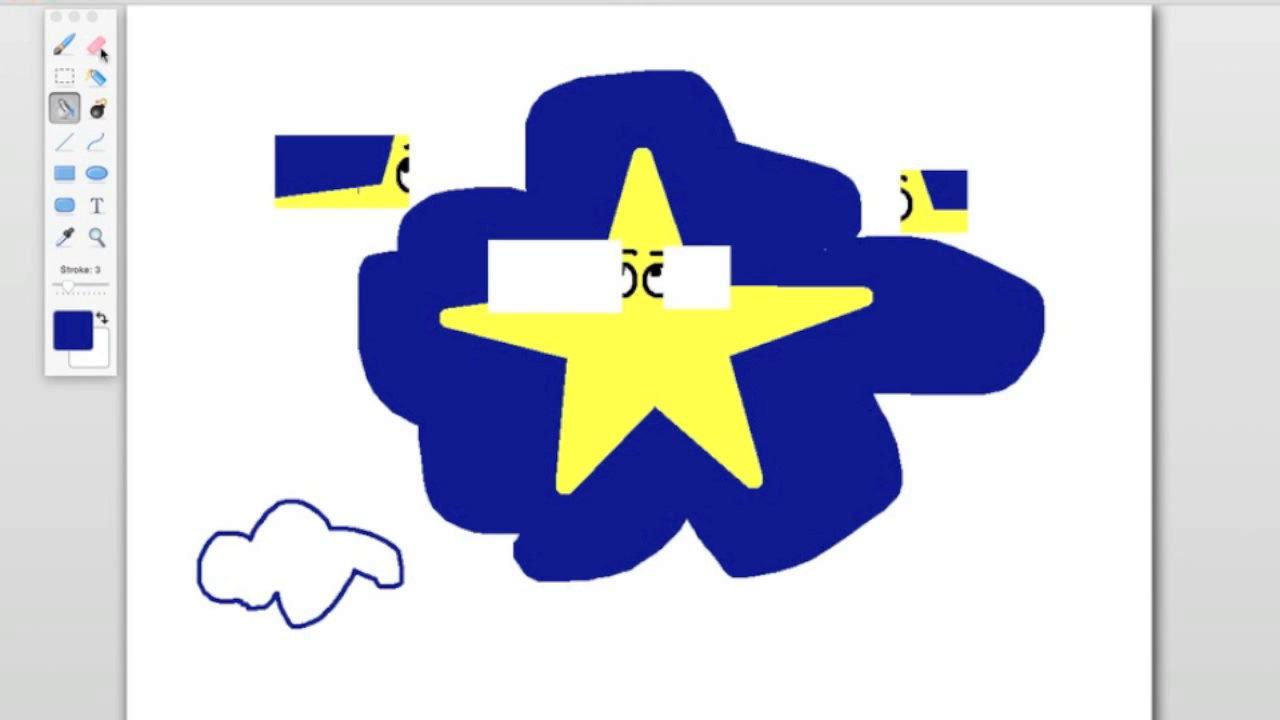
pyautogui.click(287, 562)
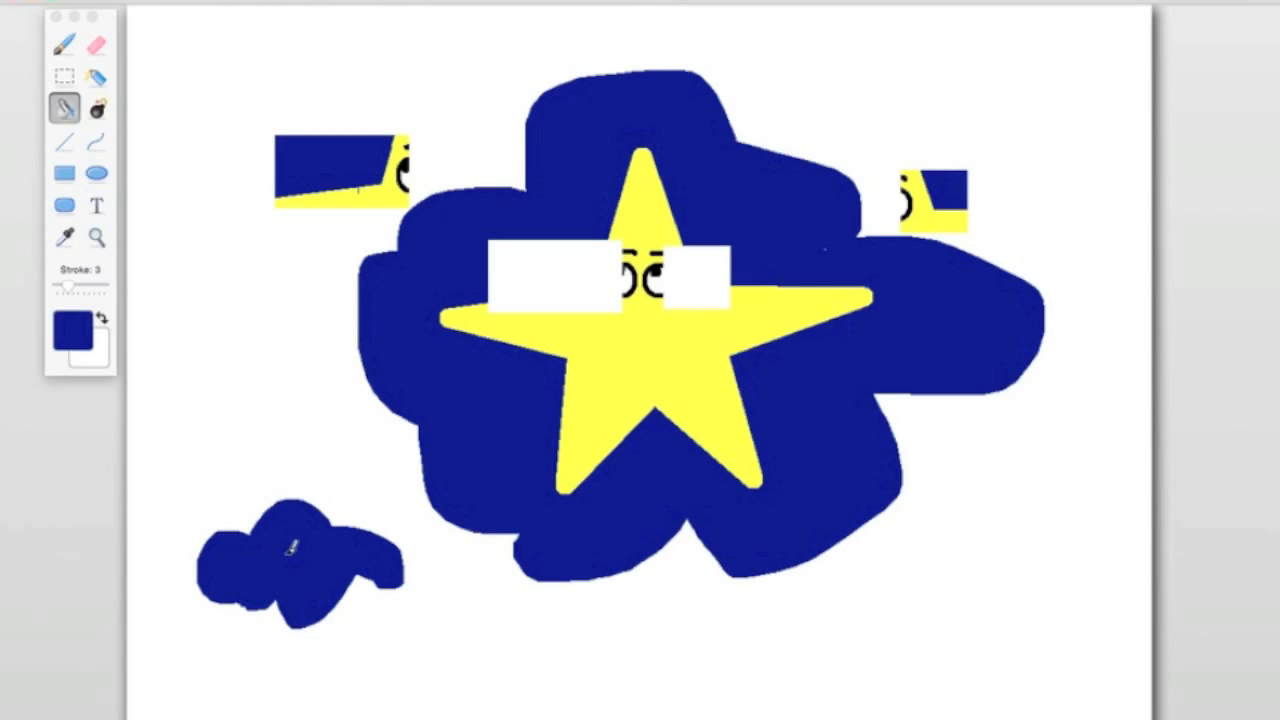
# Step: Clear the canvas to white with the Bomb, and brush a dark red hill line across to the canvas's right edge
pyautogui.click(100, 109)
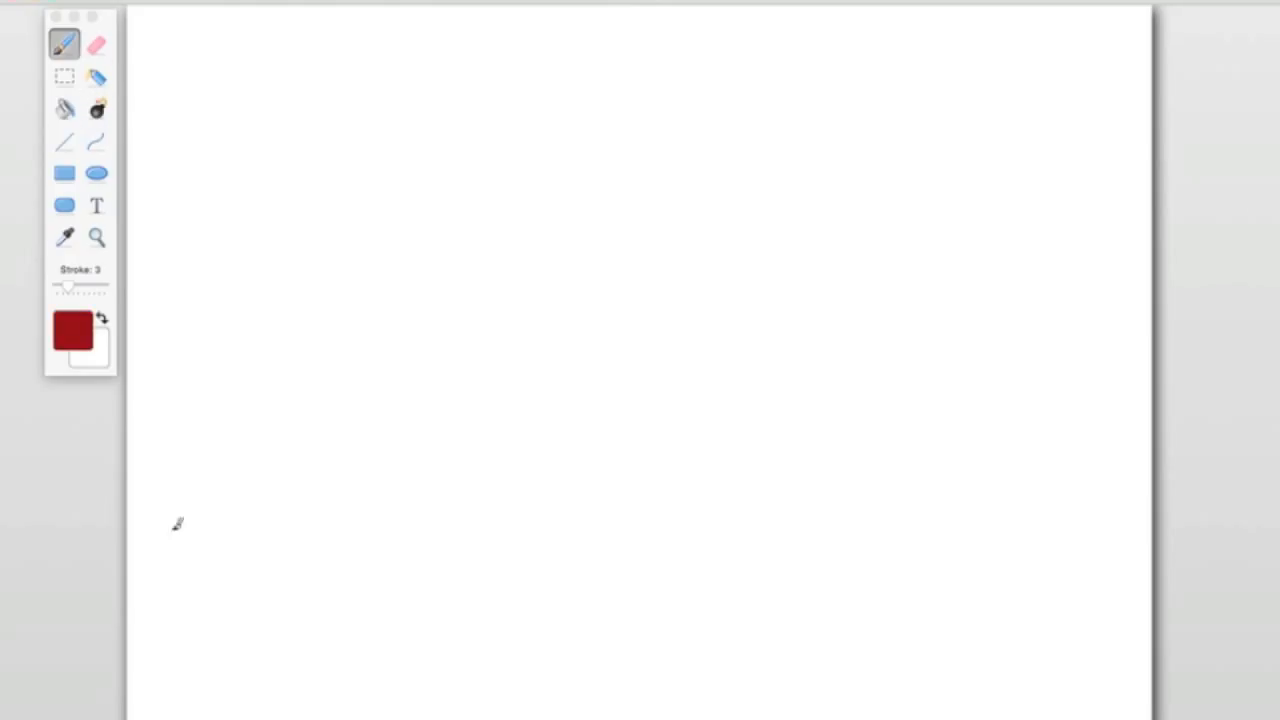
pyautogui.moveTo(172, 528)
pyautogui.mouseDown()
pyautogui.moveTo(253, 493)
pyautogui.moveTo(697, 471)
pyautogui.moveTo(1233, 534)
pyautogui.mouseUp()
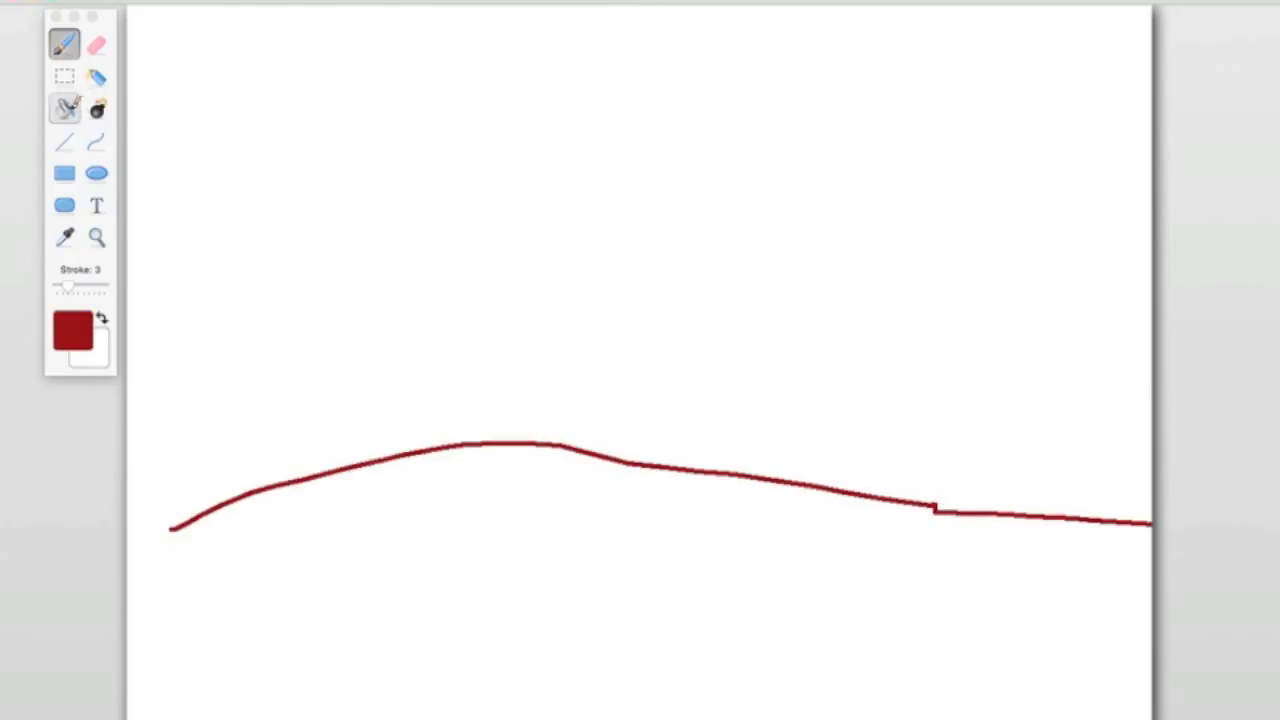
# Step: Try to fill the area below the hill line with dark red, and undo the fill
pyautogui.click(67, 107)
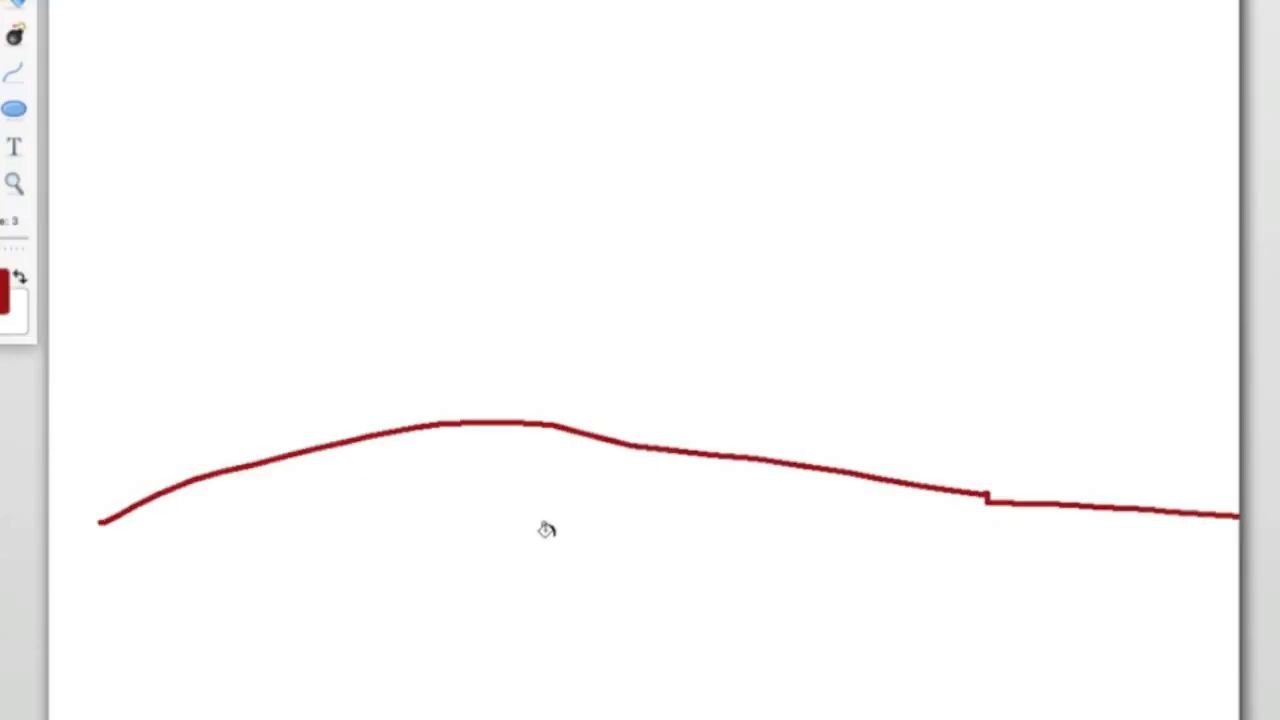
pyautogui.click(546, 530)
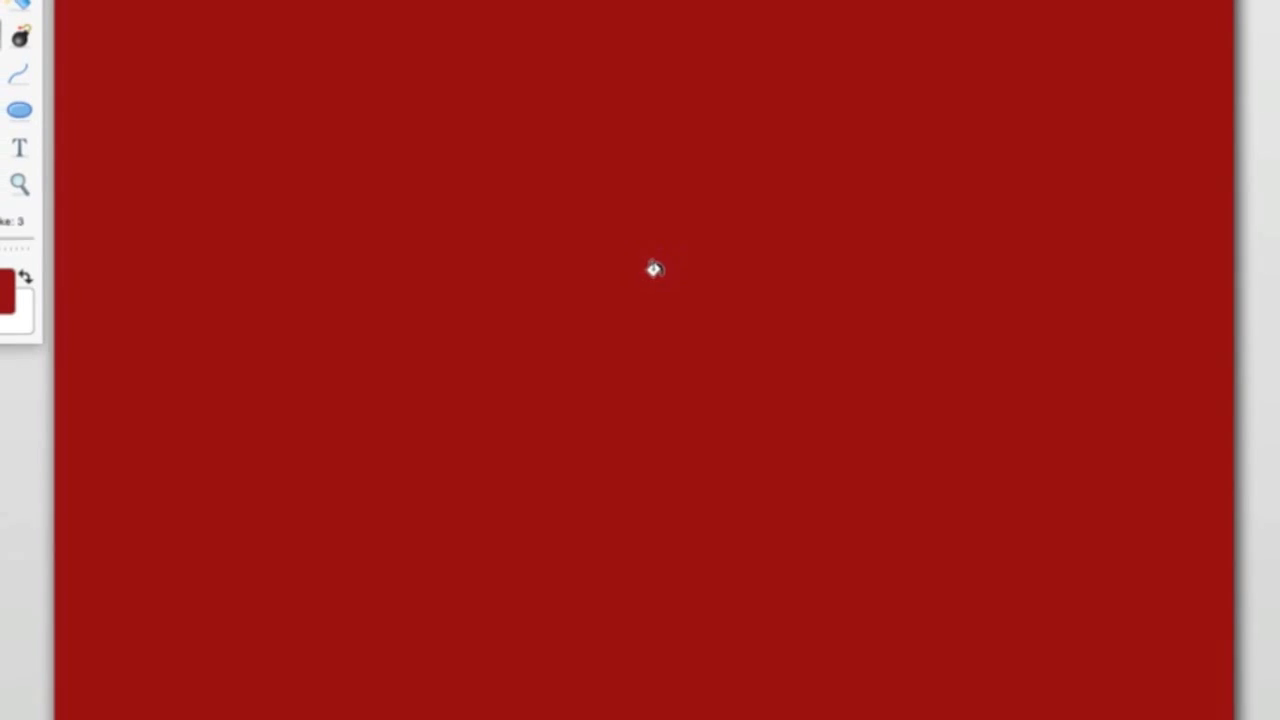
pyautogui.press('super+z')
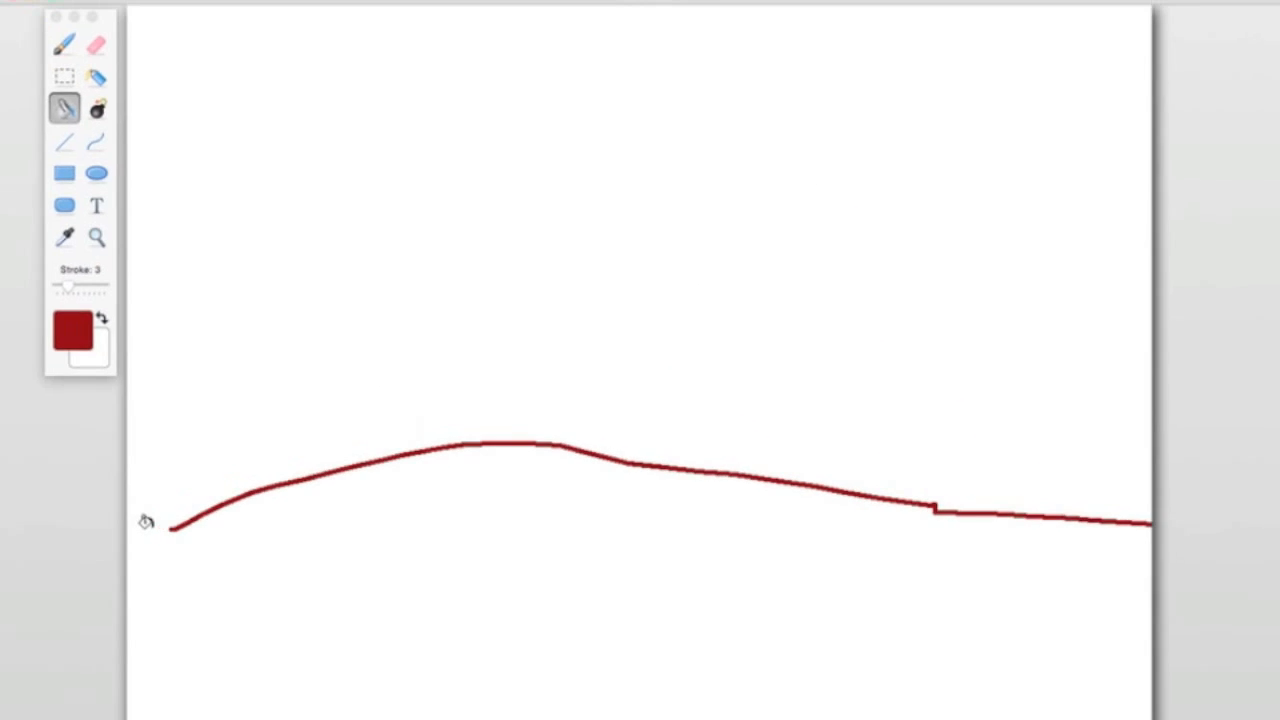
# Step: Extend the hill line to the canvas's left edge with the brush, and fill the area below it with dark red
pyautogui.click(60, 45)
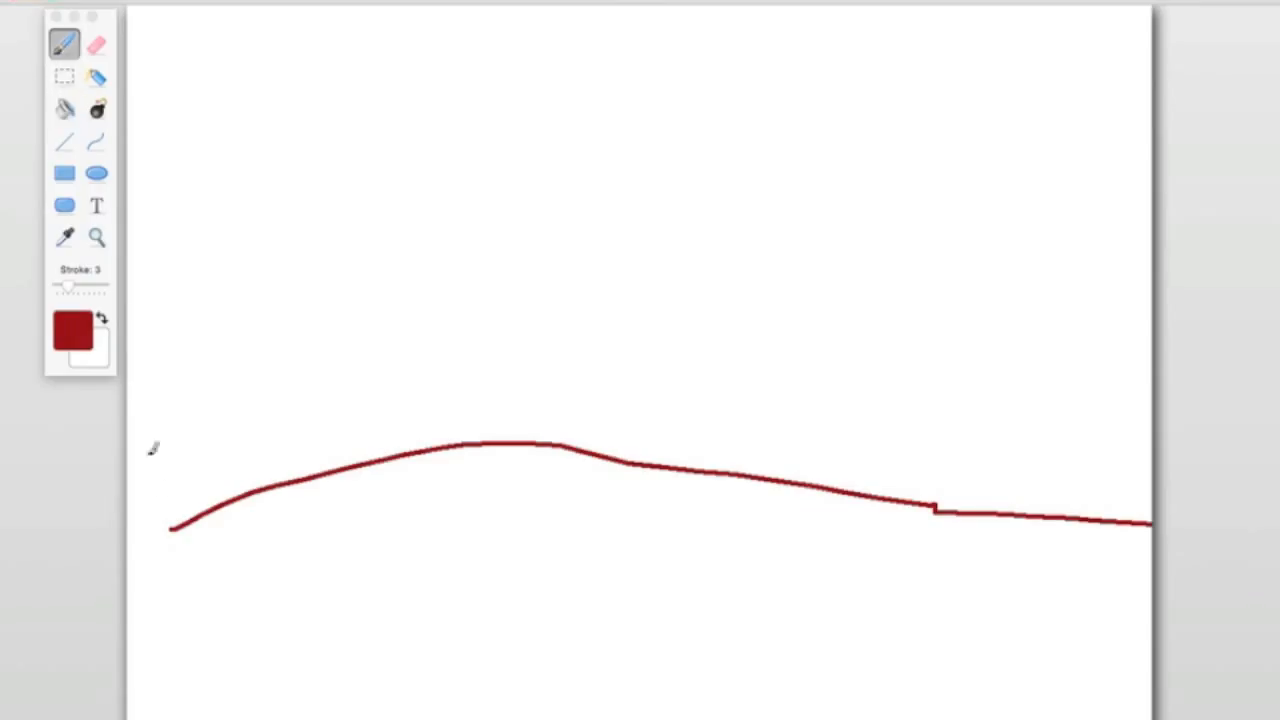
pyautogui.moveTo(178, 527); pyautogui.dragTo(143, 532)
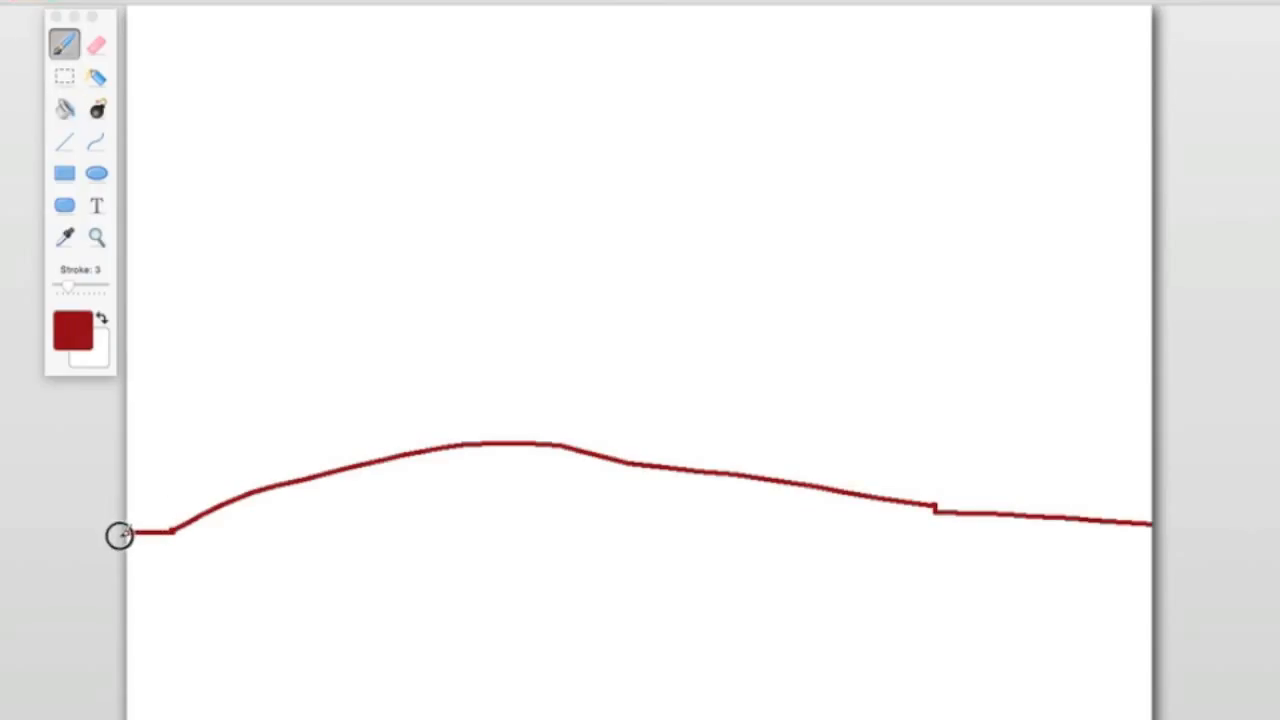
pyautogui.click(62, 110)
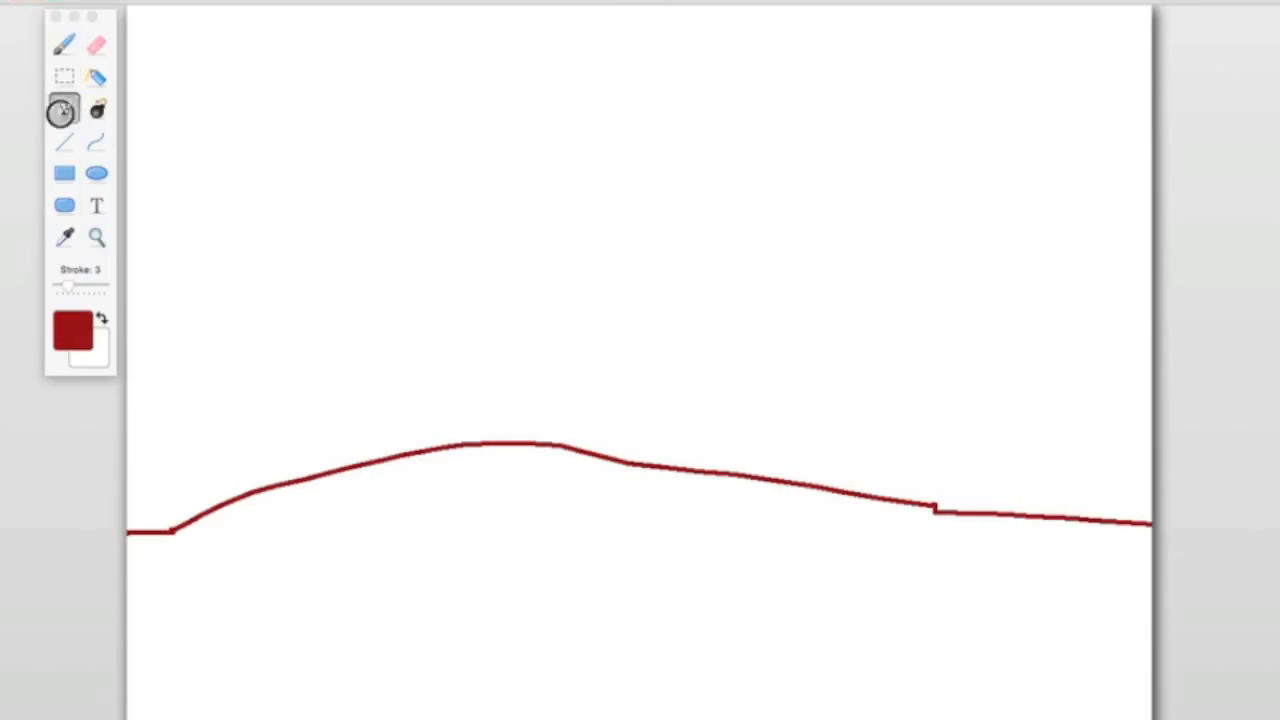
pyautogui.click(506, 575)
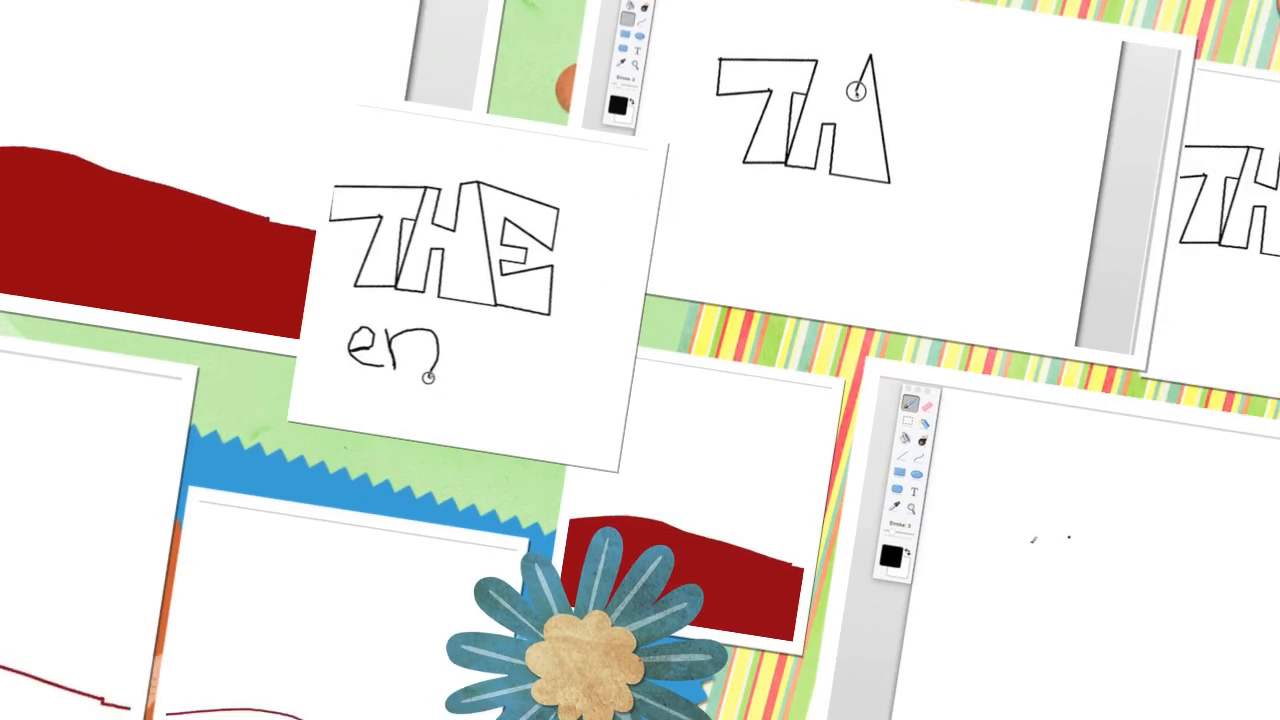
# Step: Draw the block-letter outlines of the word THE with straight black lines at stroke 3
pyautogui.click(902, 456)
pyautogui.moveTo(1014, 500); pyautogui.dragTo(1011, 543)
pyautogui.moveTo(1011, 543)
pyautogui.mouseDown()
pyautogui.moveTo(1076, 538)
pyautogui.moveTo(1043, 624)
pyautogui.mouseUp()
pyautogui.moveTo(1043, 624); pyautogui.dragTo(1094, 624)
pyautogui.moveTo(1100, 540); pyautogui.dragTo(1118, 542)
pyautogui.moveTo(1014, 500); pyautogui.dragTo(1129, 501)
pyautogui.moveTo(1129, 501); pyautogui.dragTo(1093, 630)
pyautogui.moveTo(458, 408)
pyautogui.mouseDown()
pyautogui.moveTo(606, 409)
pyautogui.moveTo(566, 254)
pyautogui.moveTo(726, 180)
pyautogui.moveTo(738, 303)
pyautogui.moveTo(683, 307)
pyautogui.mouseUp()
pyautogui.moveTo(683, 307); pyautogui.dragTo(690, 336)
pyautogui.moveTo(690, 336); pyautogui.dragTo(800, 297)
pyautogui.moveTo(800, 297); pyautogui.dragTo(810, 410)
pyautogui.moveTo(810, 410); pyautogui.dragTo(688, 406)
# Step: Write the word "end" freehand in black below the block letters with the brush
pyautogui.click(62, 47)
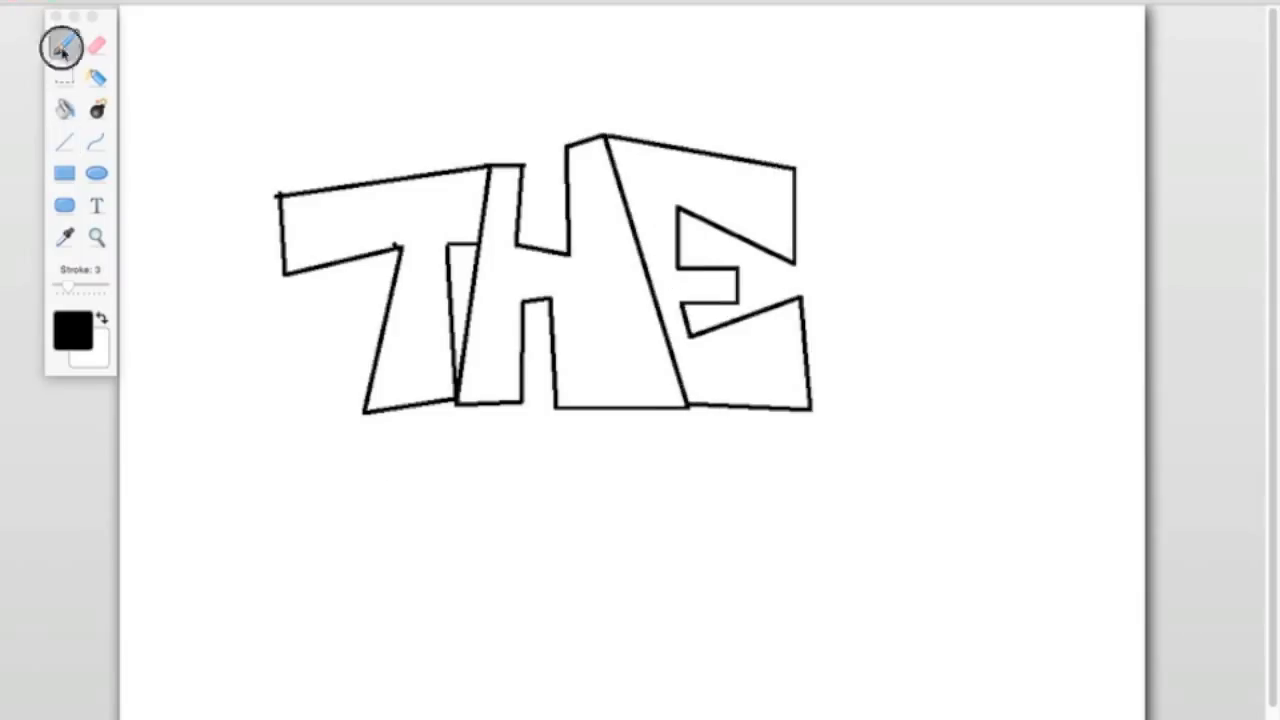
pyautogui.moveTo(417, 547); pyautogui.dragTo(457, 582)
pyautogui.moveTo(449, 499)
pyautogui.mouseDown()
pyautogui.moveTo(477, 568)
pyautogui.moveTo(561, 597)
pyautogui.mouseUp()
pyautogui.moveTo(645, 593)
pyautogui.mouseDown()
pyautogui.moveTo(664, 586)
pyautogui.moveTo(656, 609)
pyautogui.mouseUp()
# Step: Draw an exclamation mark after "end" from a tall black rectangle outline and a flat ellipse outline below it
pyautogui.click(65, 174)
pyautogui.moveTo(825, 466)
pyautogui.mouseDown()
pyautogui.moveTo(860, 597)
pyautogui.moveTo(911, 663)
pyautogui.mouseUp()
pyautogui.click(96, 174)
# Step: Fill the exclamation mark's rectangle with Maraschino red and its ellipse with Turquoise
pyautogui.click(63, 108)
pyautogui.click(73, 331)
pyautogui.click(211, 304)
pyautogui.click(842, 532)
pyautogui.click(283, 304)
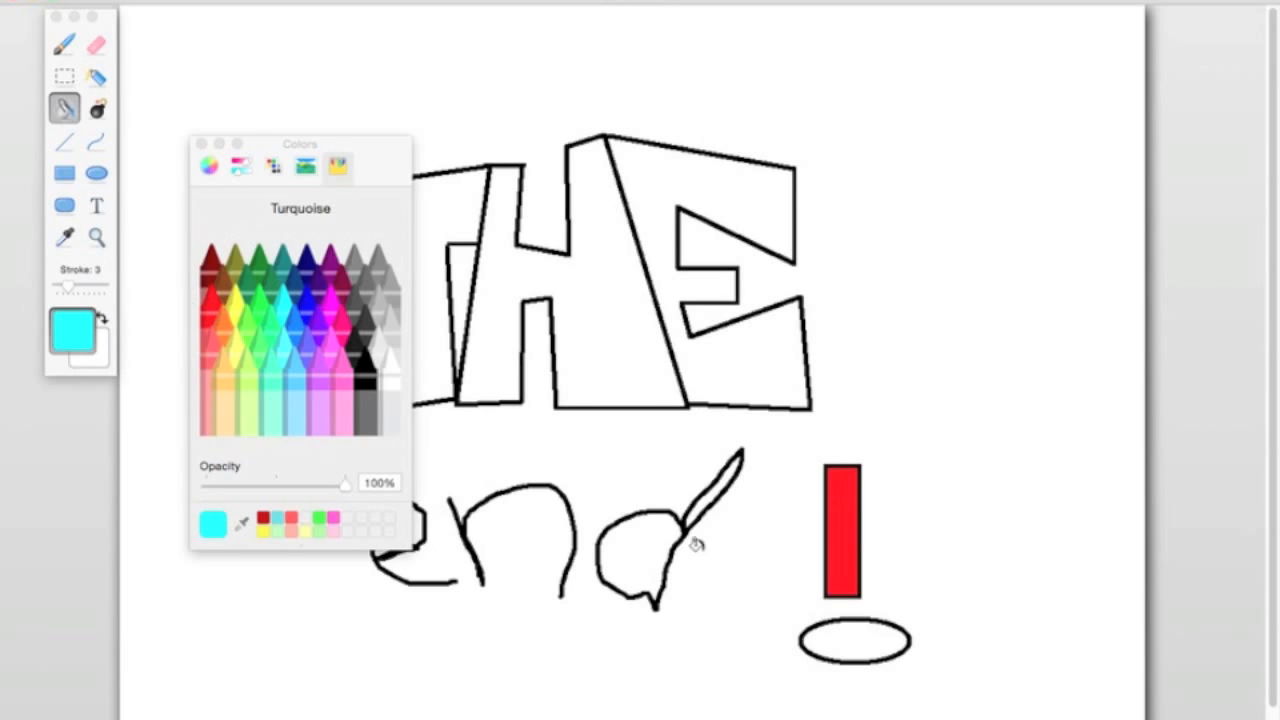
pyautogui.click(855, 641)
# Step: Spray Maraschino red at stroke 6 along the bottoms of the THE block letters
pyautogui.click(94, 82)
pyautogui.click(211, 304)
pyautogui.moveTo(261, 149); pyautogui.dragTo(113, 395)
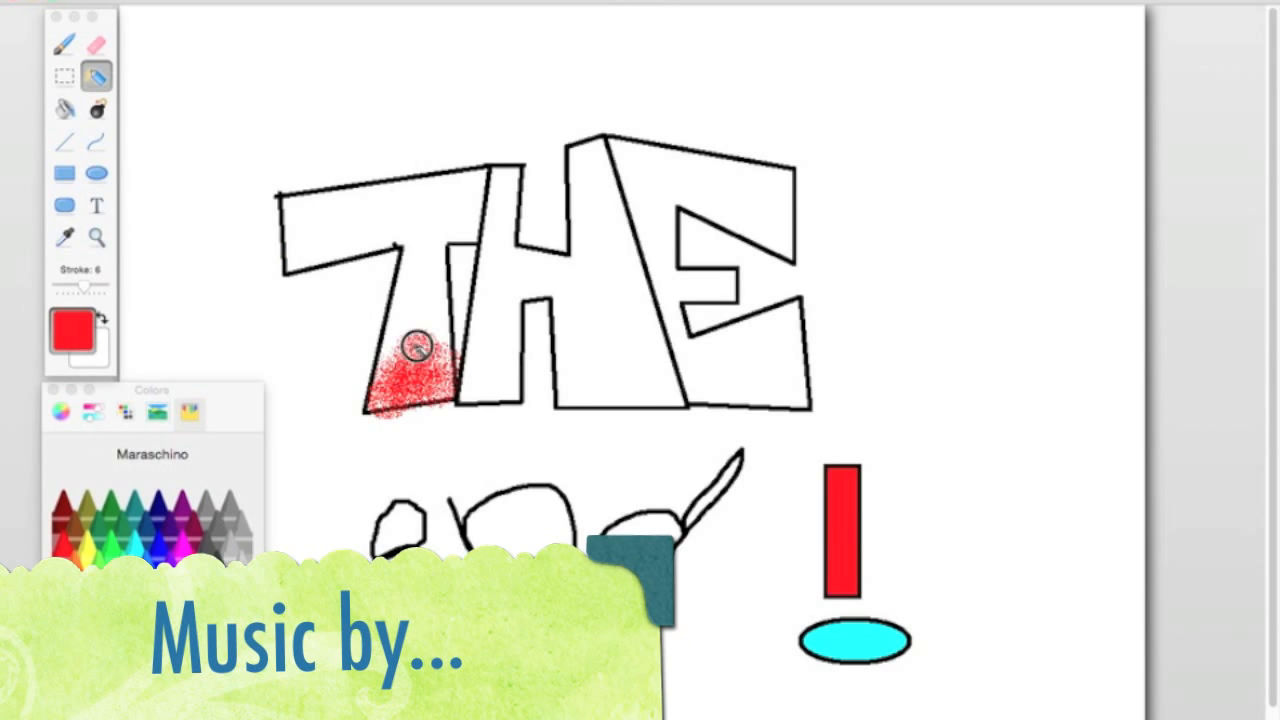
pyautogui.moveTo(697, 381); pyautogui.dragTo(812, 368)
# Step: Spray orange, Lemon yellow and Turquoise bands above the red on the THE block letters
pyautogui.click(76, 571)
pyautogui.moveTo(402, 350)
pyautogui.mouseDown()
pyautogui.moveTo(421, 332)
pyautogui.moveTo(424, 288)
pyautogui.mouseUp()
pyautogui.moveTo(492, 348); pyautogui.dragTo(488, 312)
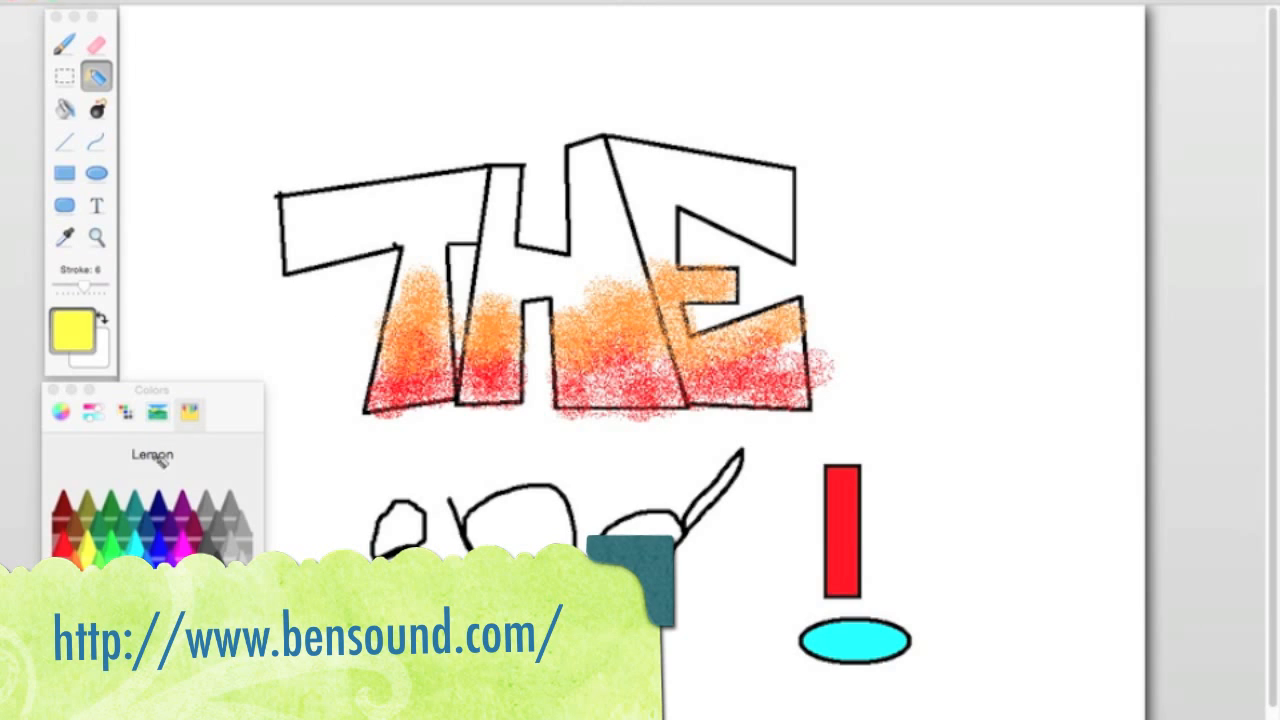
pyautogui.moveTo(288, 205); pyautogui.dragTo(505, 178)
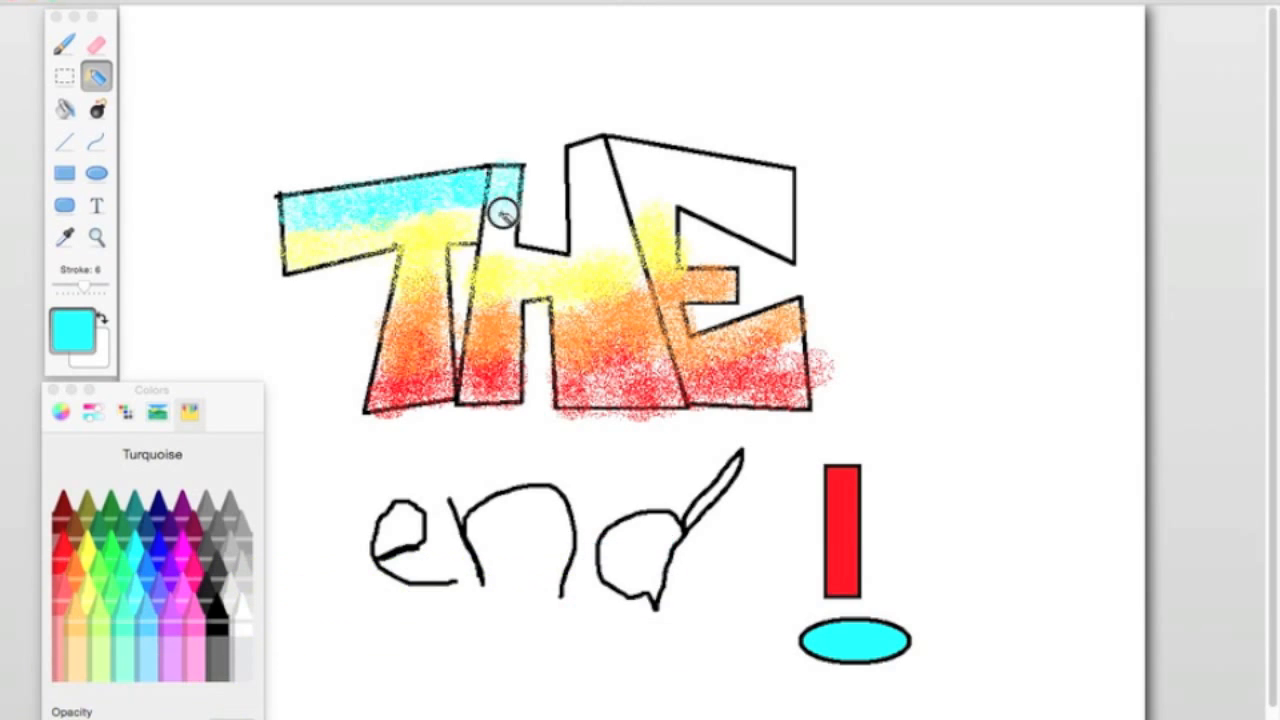